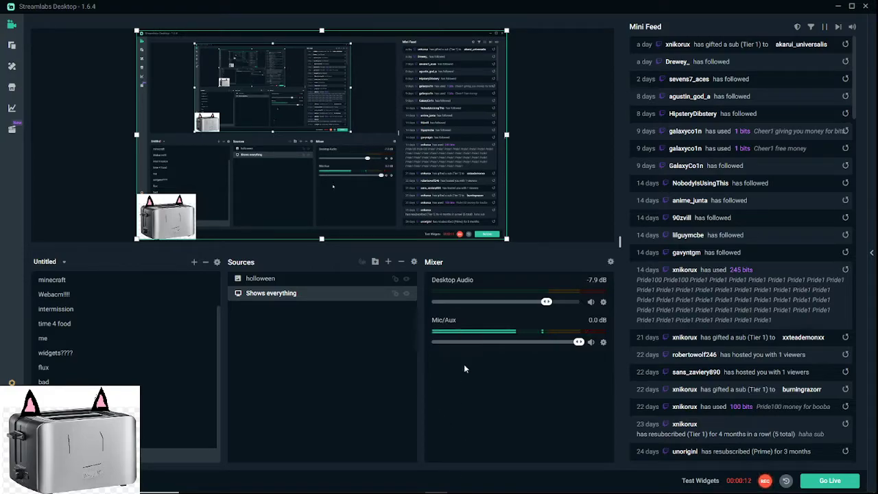
Switch to FL Studio 20 and move the Ninjas 2 plugin window up over the playlist
{"action": "mouse_move", "coordinate": [430, 473]}
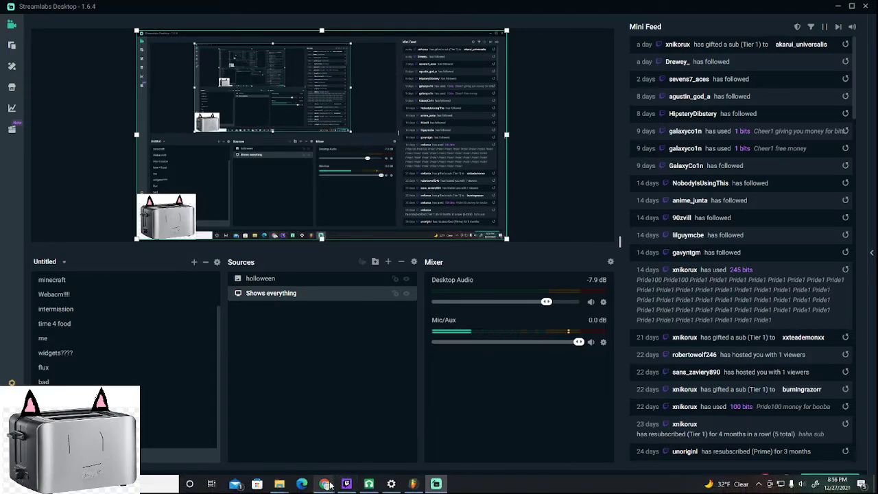
{"action": "mouse_move", "coordinate": [409, 486]}
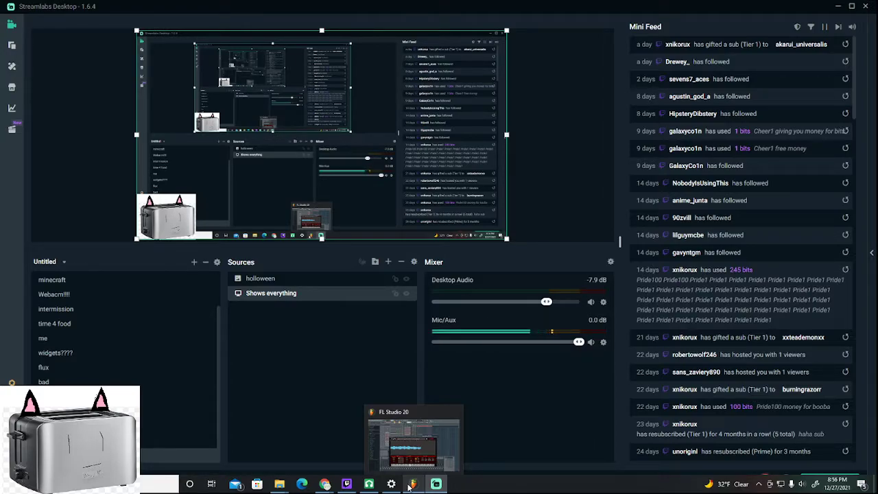
{"action": "left_click", "coordinate": [411, 445]}
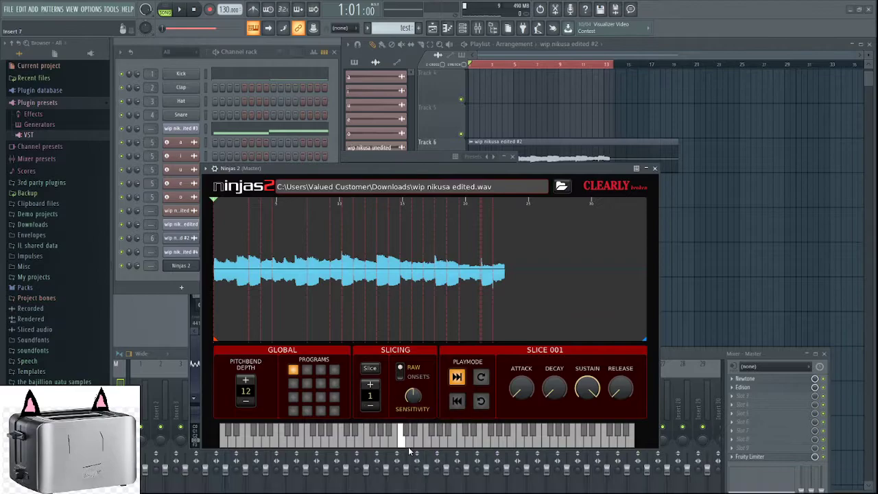
{"action": "left_click_drag", "start_coordinate": [352, 171], "coordinate": [355, 112]}
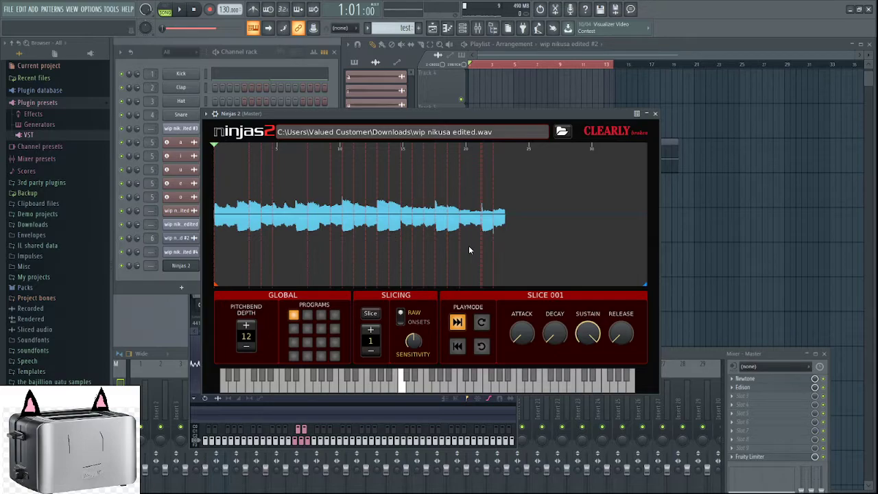
Reposition the Ninjas 2 window and view its audio file picker without loading another sample
{"action": "scroll", "coordinate": [328, 242], "scroll_direction": "up", "scroll_amount": 5}
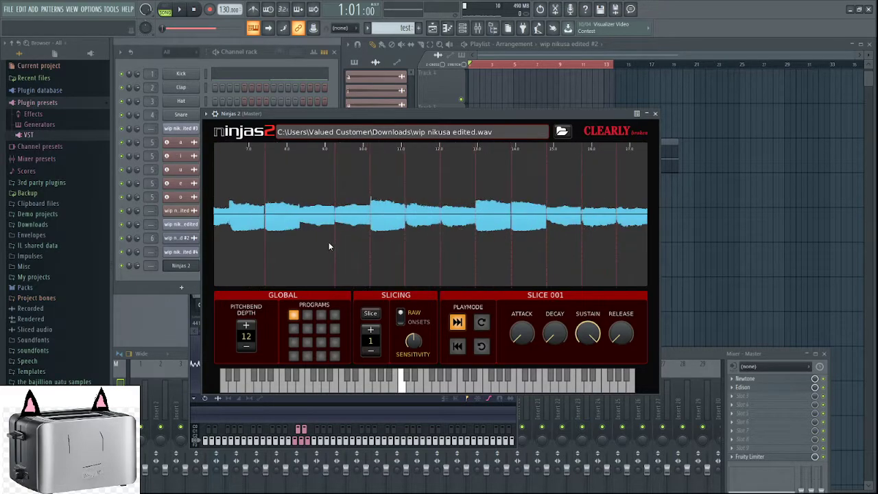
{"action": "scroll", "coordinate": [329, 250], "scroll_direction": "down", "scroll_amount": 5}
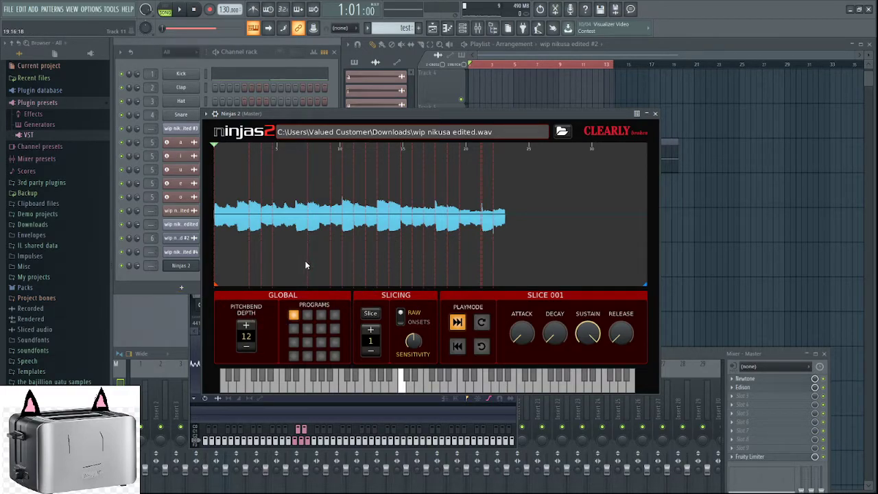
{"action": "mouse_move", "coordinate": [602, 114]}
{"action": "left_mouse_down"}
{"action": "mouse_move", "coordinate": [506, 110]}
{"action": "mouse_move", "coordinate": [613, 109]}
{"action": "left_mouse_up"}
{"action": "left_click", "coordinate": [573, 125]}
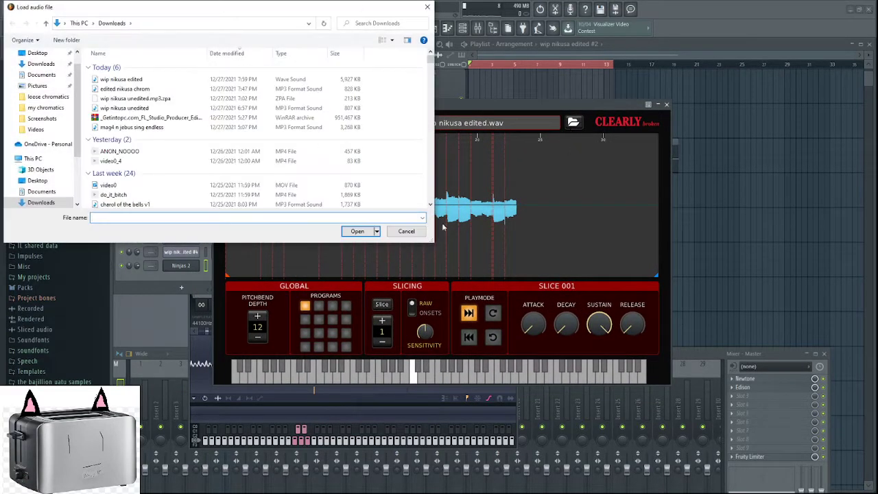
{"action": "left_click", "coordinate": [427, 9]}
Examine how the dashed red onset lines divide the whole waveform of the loaded sample in Ninjas 2
{"action": "scroll", "coordinate": [290, 182], "scroll_direction": "up", "scroll_amount": 5}
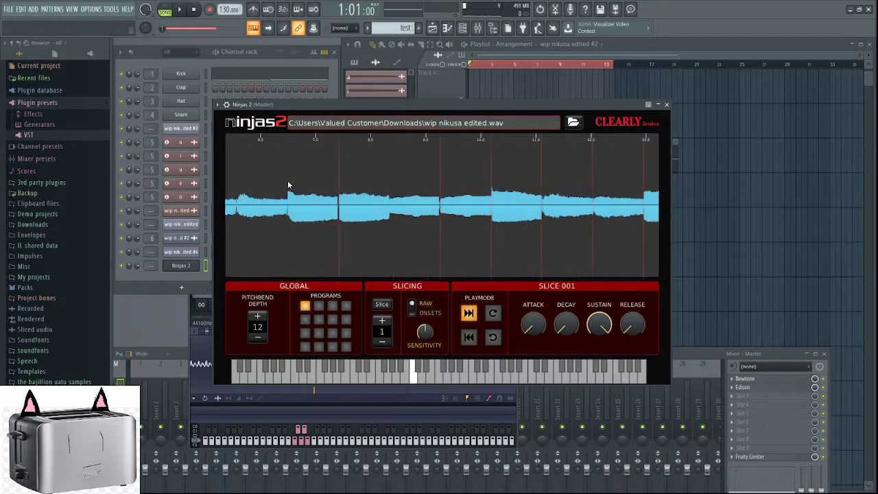
{"action": "scroll", "coordinate": [290, 177], "scroll_direction": "down", "scroll_amount": 4}
{"action": "scroll", "coordinate": [290, 177], "scroll_direction": "up", "scroll_amount": 3}
{"action": "scroll", "coordinate": [309, 174], "scroll_direction": "down", "scroll_amount": 3}
{"action": "scroll", "coordinate": [329, 180], "scroll_direction": "up", "scroll_amount": 3}
{"action": "scroll", "coordinate": [352, 181], "scroll_direction": "down", "scroll_amount": 2}
{"action": "scroll", "coordinate": [352, 181], "scroll_direction": "up", "scroll_amount": 5}
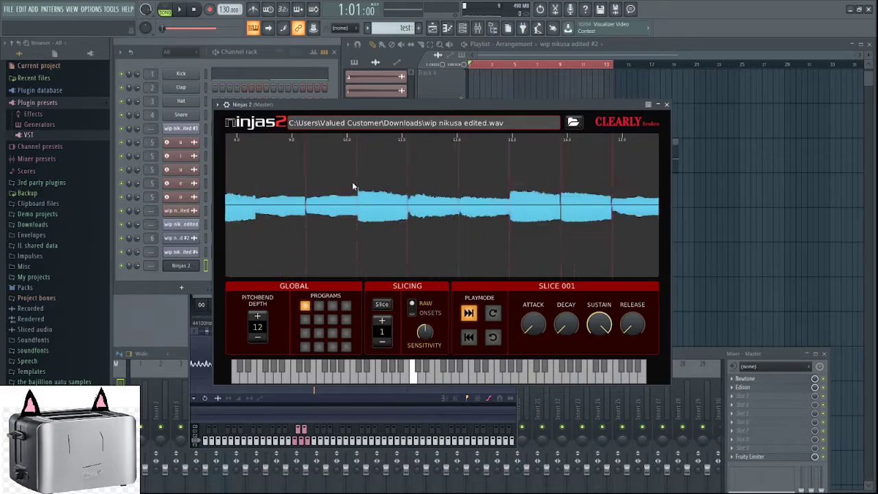
{"action": "scroll", "coordinate": [353, 186], "scroll_direction": "down", "scroll_amount": 5}
{"action": "scroll", "coordinate": [350, 192], "scroll_direction": "up", "scroll_amount": 1}
{"action": "scroll", "coordinate": [350, 196], "scroll_direction": "down", "scroll_amount": 1}
{"action": "scroll", "coordinate": [348, 199], "scroll_direction": "up", "scroll_amount": 1}
{"action": "scroll", "coordinate": [348, 199], "scroll_direction": "down", "scroll_amount": 1}
{"action": "scroll", "coordinate": [348, 199], "scroll_direction": "up", "scroll_amount": 4}
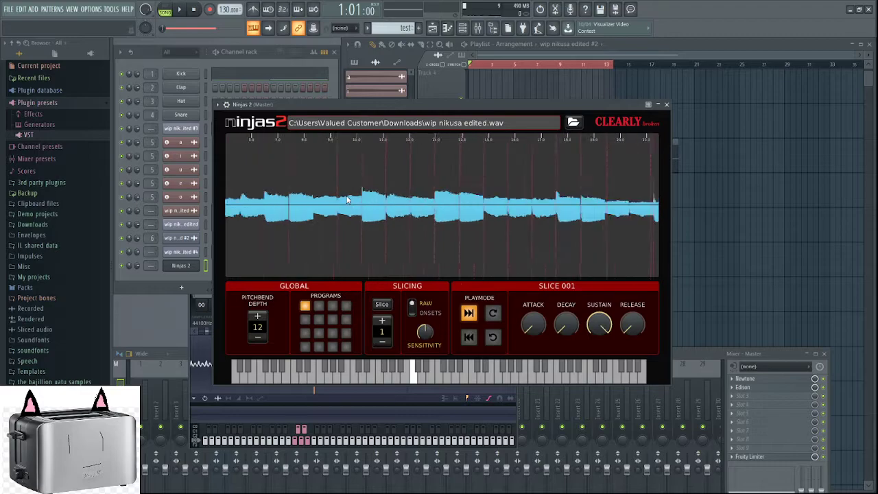
{"action": "scroll", "coordinate": [348, 200], "scroll_direction": "down", "scroll_amount": 4}
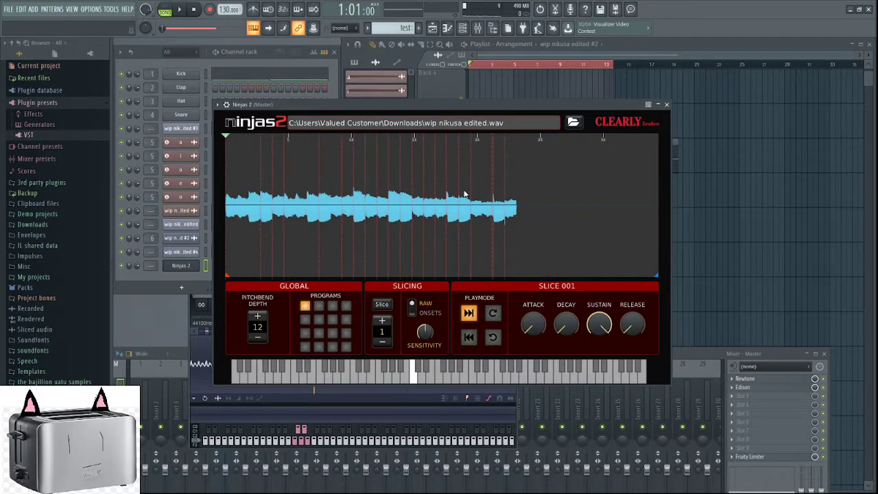
{"action": "scroll", "coordinate": [466, 196], "scroll_direction": "up", "scroll_amount": 8}
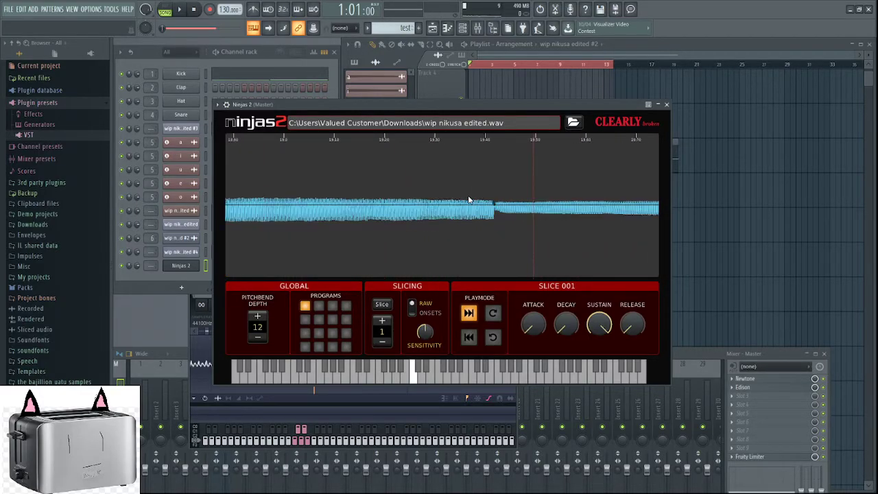
{"action": "scroll", "coordinate": [468, 200], "scroll_direction": "down", "scroll_amount": 8}
{"action": "scroll", "coordinate": [348, 192], "scroll_direction": "up", "scroll_amount": 4}
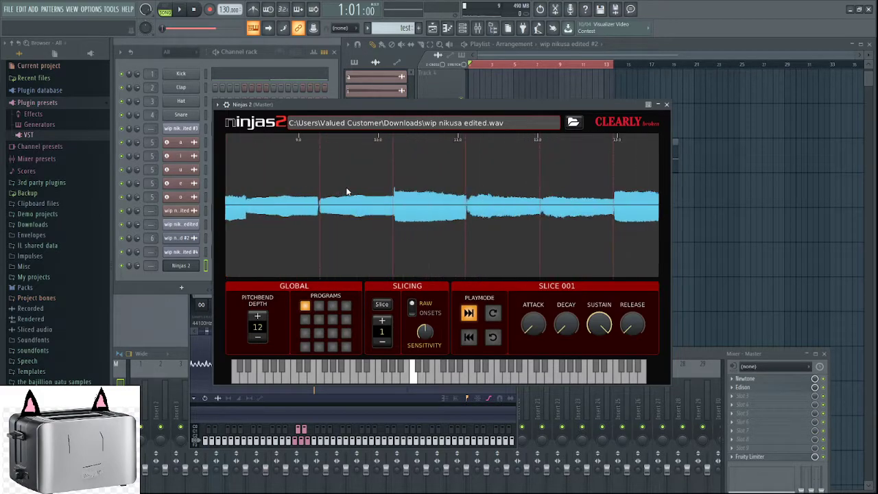
Examine the opening notes of the sample closely for note boundaries that have no onset line
{"action": "scroll", "coordinate": [360, 175], "scroll_direction": "up", "scroll_amount": 4}
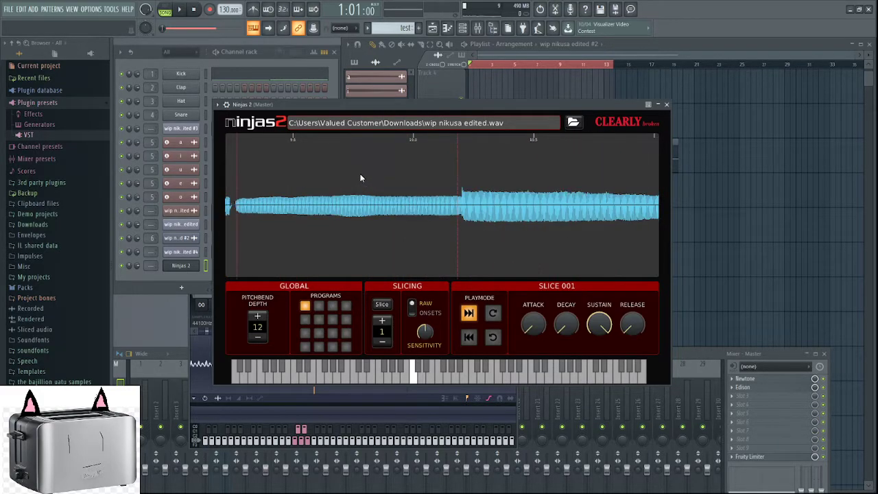
{"action": "left_click_drag", "start_coordinate": [317, 199], "coordinate": [609, 180]}
{"action": "left_click_drag", "start_coordinate": [325, 172], "coordinate": [570, 175]}
{"action": "left_click_drag", "start_coordinate": [340, 173], "coordinate": [541, 187]}
{"action": "scroll", "coordinate": [415, 188], "scroll_direction": "up", "scroll_amount": 3}
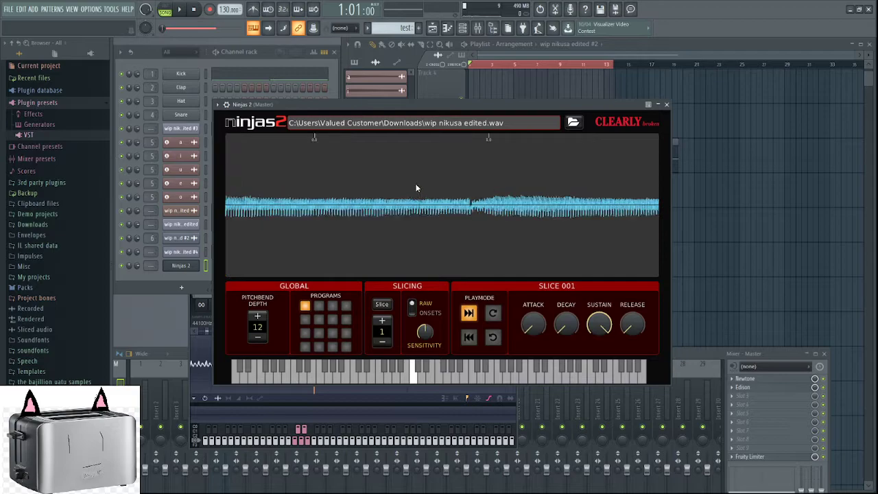
{"action": "scroll", "coordinate": [416, 188], "scroll_direction": "down", "scroll_amount": 5}
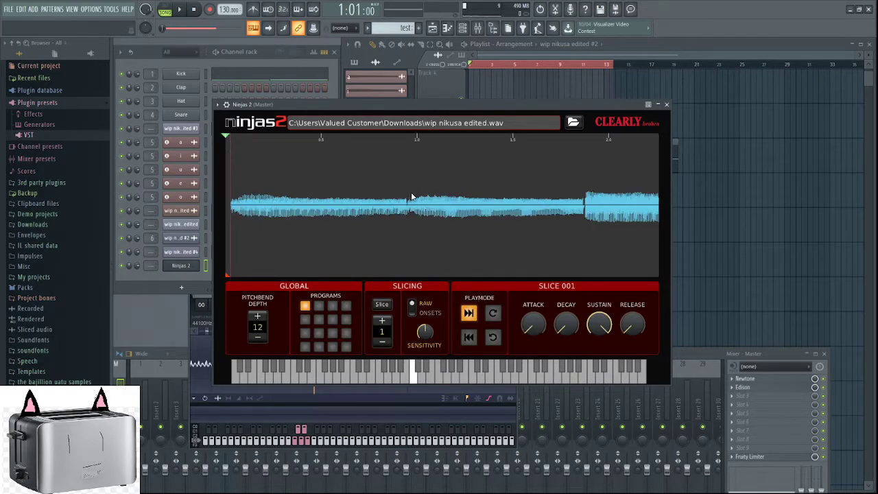
{"action": "scroll", "coordinate": [486, 192], "scroll_direction": "up", "scroll_amount": 2}
{"action": "scroll", "coordinate": [417, 219], "scroll_direction": "down", "scroll_amount": 2}
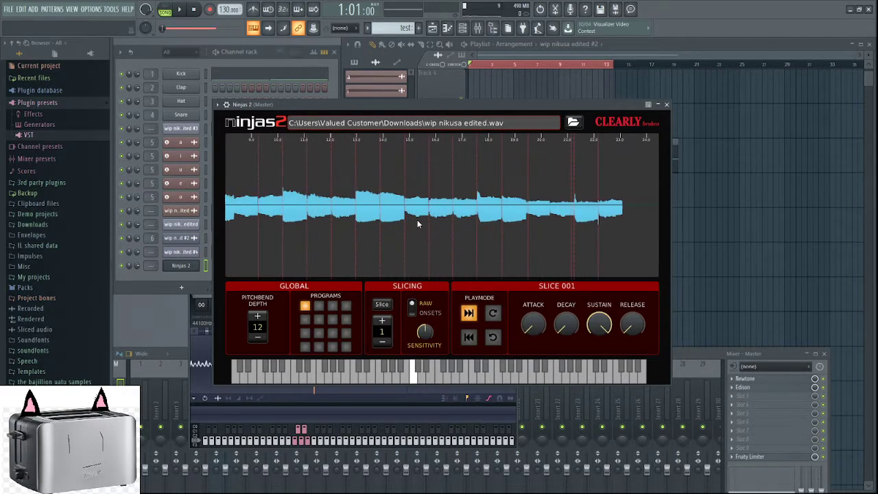
{"action": "scroll", "coordinate": [395, 197], "scroll_direction": "up", "scroll_amount": 5}
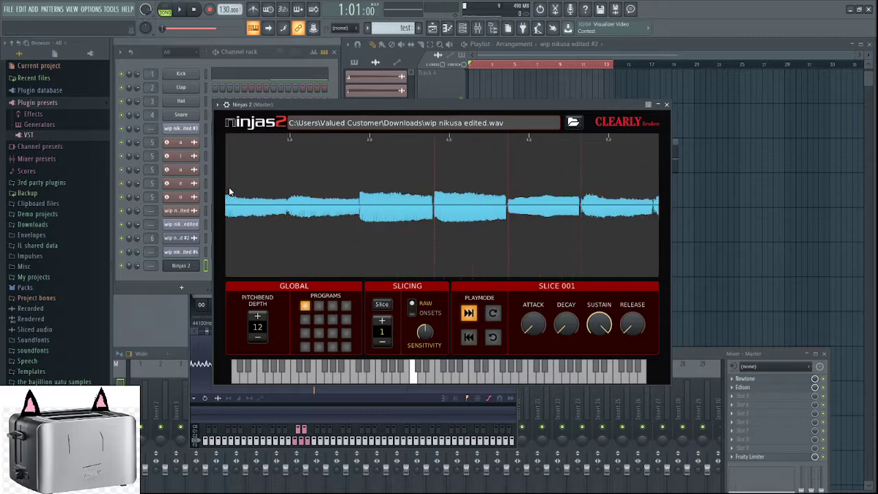
{"action": "scroll", "coordinate": [376, 200], "scroll_direction": "down", "scroll_amount": 3}
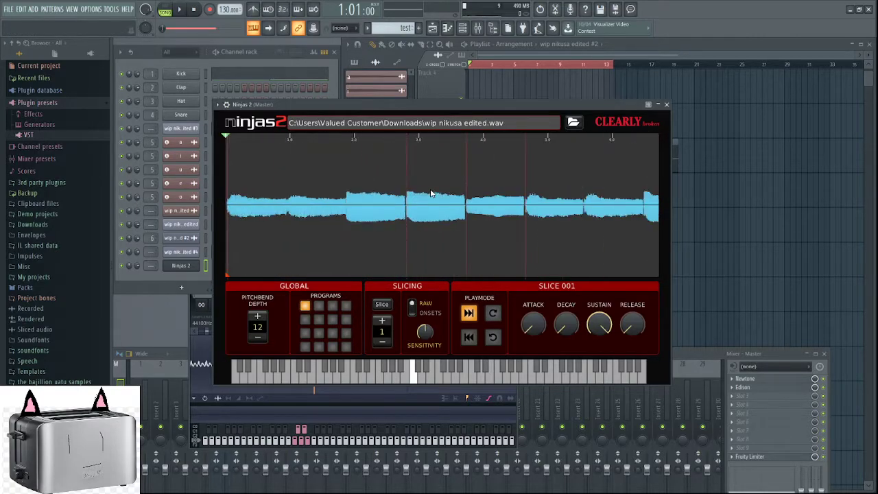
{"action": "scroll", "coordinate": [442, 181], "scroll_direction": "up", "scroll_amount": 2}
{"action": "scroll", "coordinate": [440, 184], "scroll_direction": "down", "scroll_amount": 3}
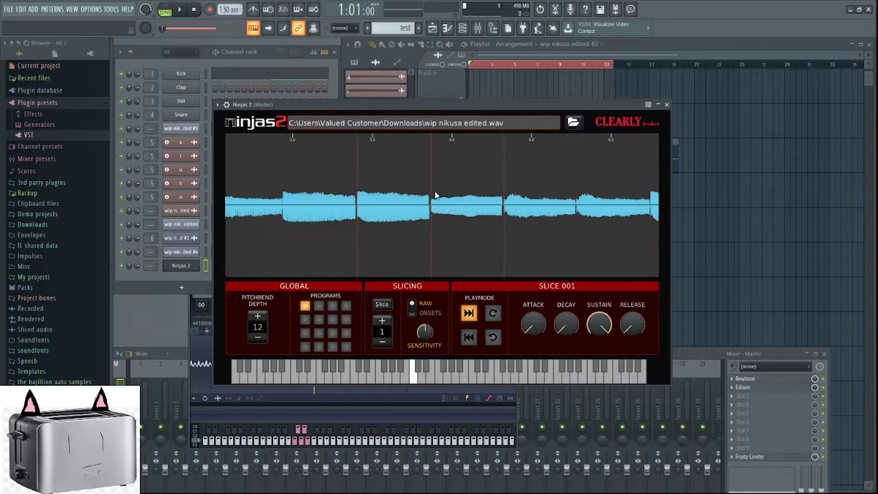
{"action": "left_click_drag", "start_coordinate": [514, 190], "coordinate": [308, 200]}
{"action": "left_click_drag", "start_coordinate": [401, 170], "coordinate": [240, 167]}
{"action": "scroll", "coordinate": [452, 172], "scroll_direction": "down", "scroll_amount": 4}
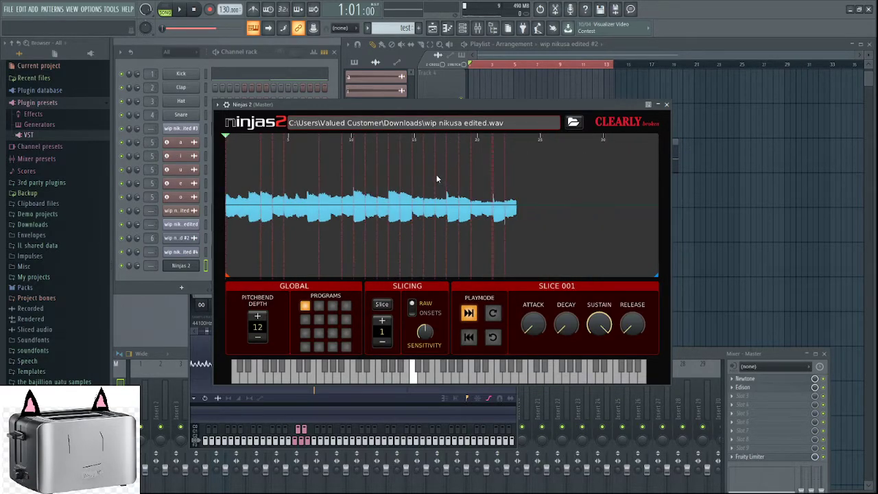
Compare the onset lines with the note boundaries backwards from the later part of the sample
{"action": "scroll", "coordinate": [433, 180], "scroll_direction": "up", "scroll_amount": 8}
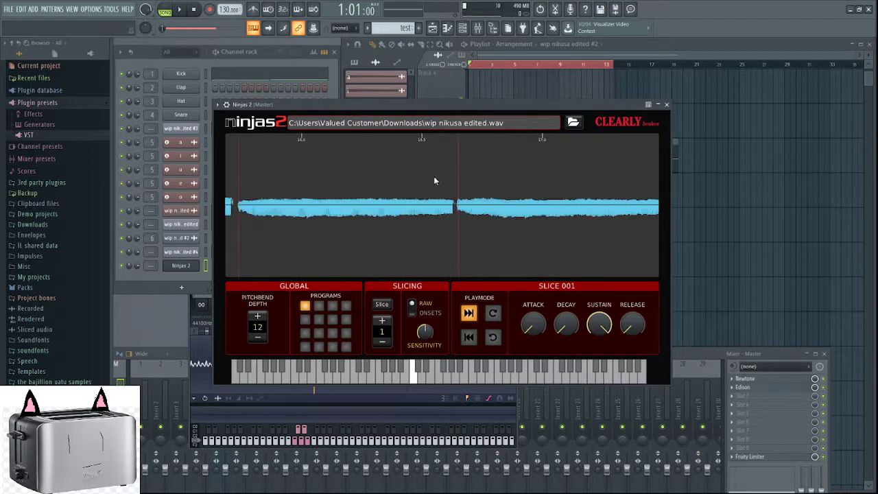
{"action": "left_click_drag", "start_coordinate": [279, 192], "coordinate": [530, 190]}
{"action": "left_click_drag", "start_coordinate": [331, 155], "coordinate": [502, 165]}
{"action": "left_click_drag", "start_coordinate": [243, 167], "coordinate": [567, 178]}
{"action": "left_click_drag", "start_coordinate": [267, 180], "coordinate": [383, 178]}
{"action": "left_click_drag", "start_coordinate": [305, 168], "coordinate": [541, 177]}
{"action": "left_click_drag", "start_coordinate": [308, 201], "coordinate": [403, 194]}
{"action": "left_click_drag", "start_coordinate": [234, 206], "coordinate": [547, 217]}
{"action": "left_click_drag", "start_coordinate": [323, 217], "coordinate": [352, 231]}
{"action": "scroll", "coordinate": [238, 176], "scroll_direction": "down", "scroll_amount": 5}
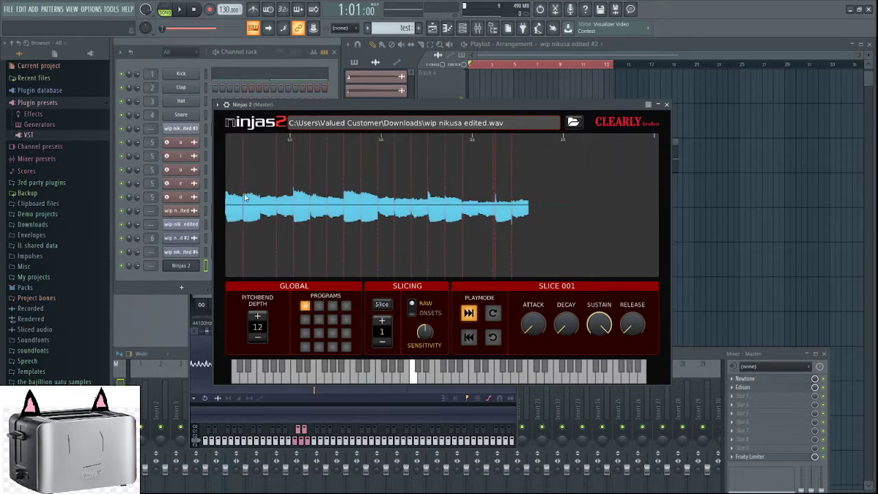
{"action": "scroll", "coordinate": [375, 194], "scroll_direction": "down", "scroll_amount": 2}
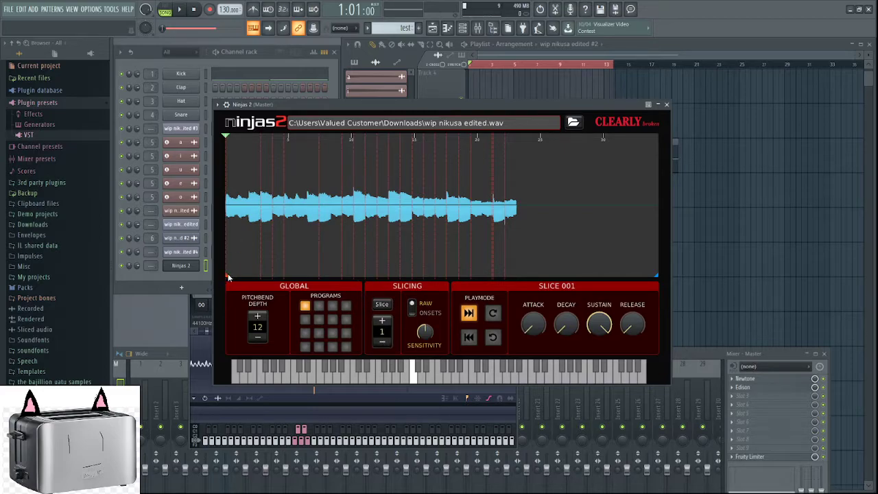
Move the slice's end marker in to the end of the audible waveform, keeping the start marker at the beginning
{"action": "mouse_move", "coordinate": [229, 278]}
{"action": "left_mouse_down"}
{"action": "mouse_move", "coordinate": [312, 281]}
{"action": "mouse_move", "coordinate": [205, 268]}
{"action": "left_mouse_up"}
{"action": "mouse_move", "coordinate": [654, 280]}
{"action": "left_mouse_down"}
{"action": "mouse_move", "coordinate": [515, 275]}
{"action": "mouse_move", "coordinate": [522, 280]}
{"action": "left_mouse_up"}
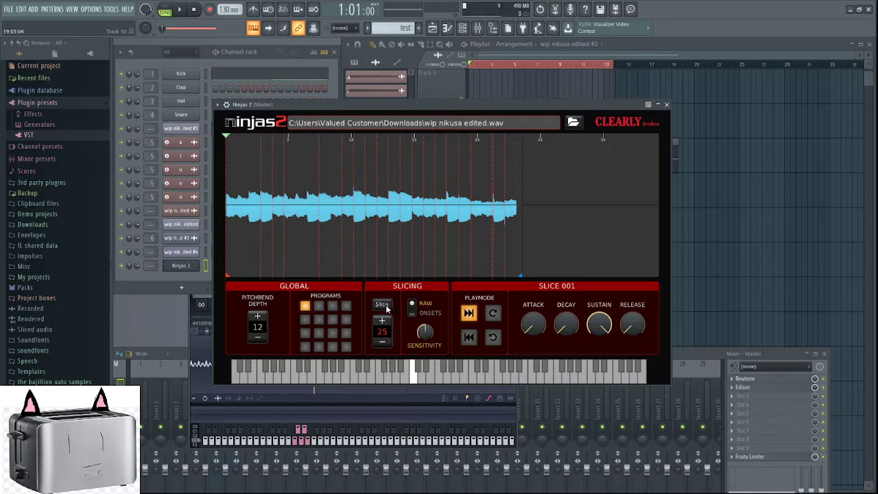
Slice the sample in raw mode into 25 equal slices
{"action": "scroll", "coordinate": [378, 237], "scroll_direction": "up", "scroll_amount": 5}
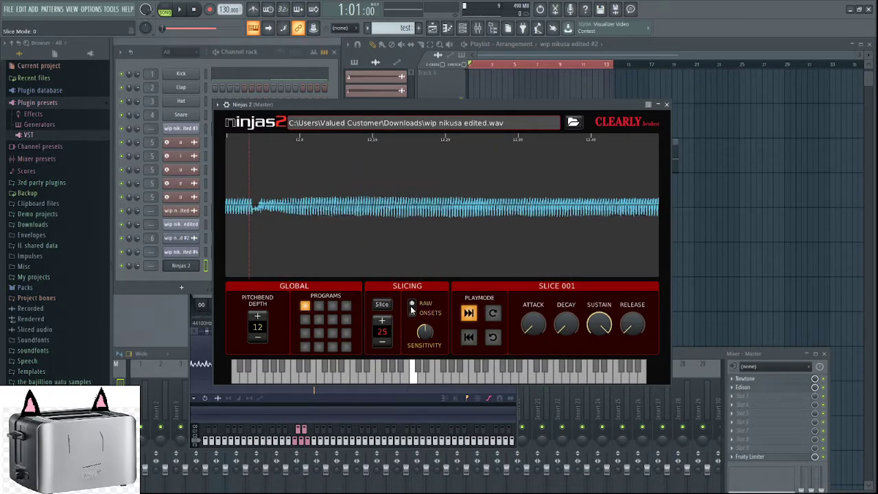
{"action": "scroll", "coordinate": [391, 202], "scroll_direction": "down", "scroll_amount": 5}
{"action": "scroll", "coordinate": [395, 220], "scroll_direction": "down", "scroll_amount": 2}
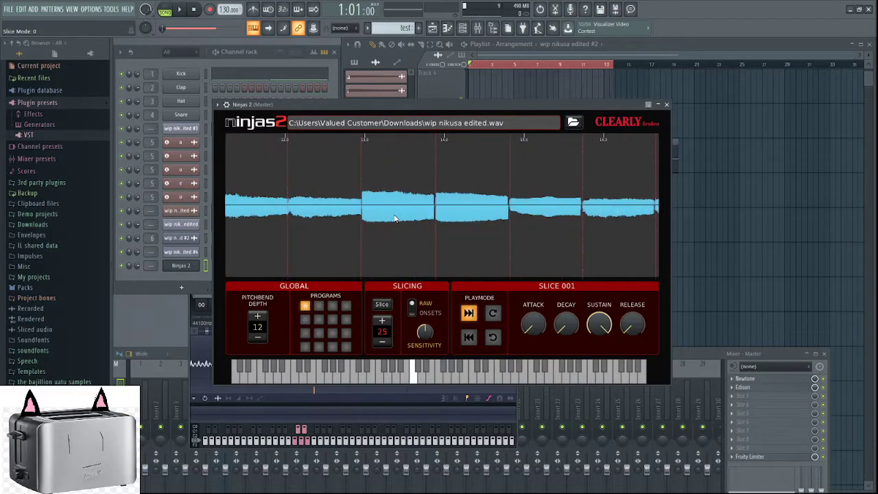
{"action": "left_click", "coordinate": [382, 303]}
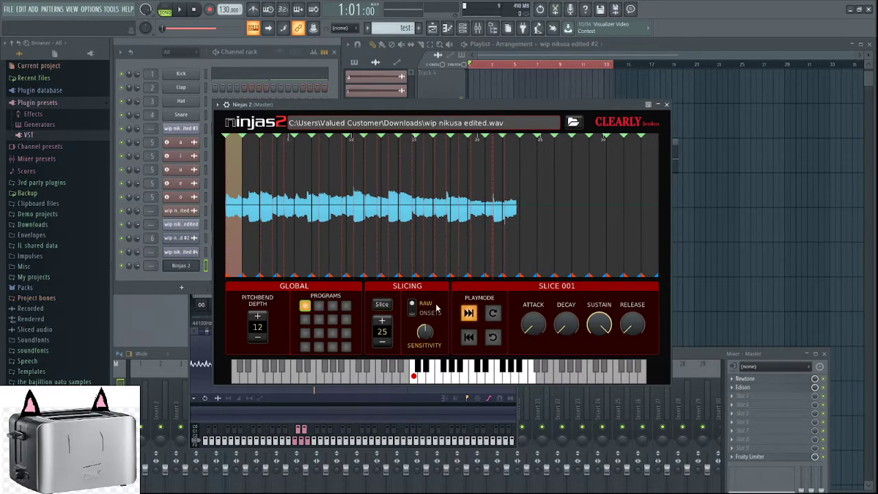
Change the slicing mode to onsets and slice the sample again at its detected onsets
{"action": "left_click", "coordinate": [412, 312]}
{"action": "scroll", "coordinate": [382, 332], "scroll_direction": "down", "scroll_amount": 10}
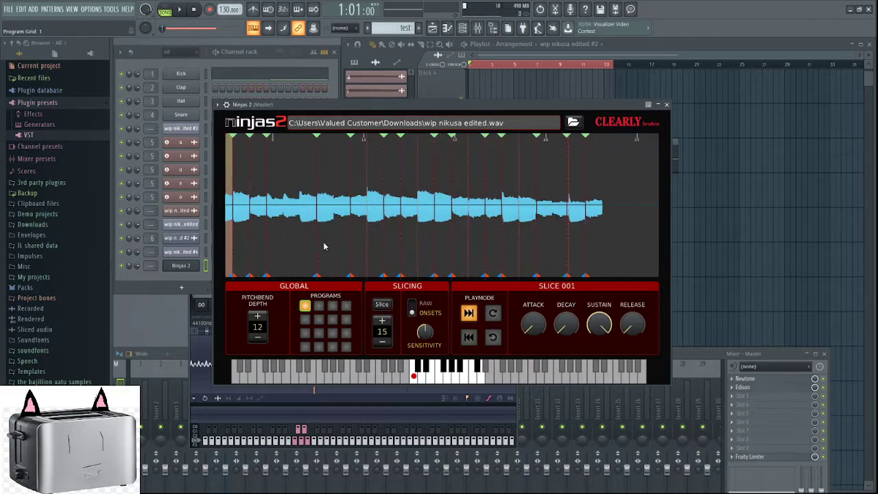
Inspect the onset-based slices along the waveform for notes that share one slice
{"action": "scroll", "coordinate": [325, 249], "scroll_direction": "up", "scroll_amount": 8}
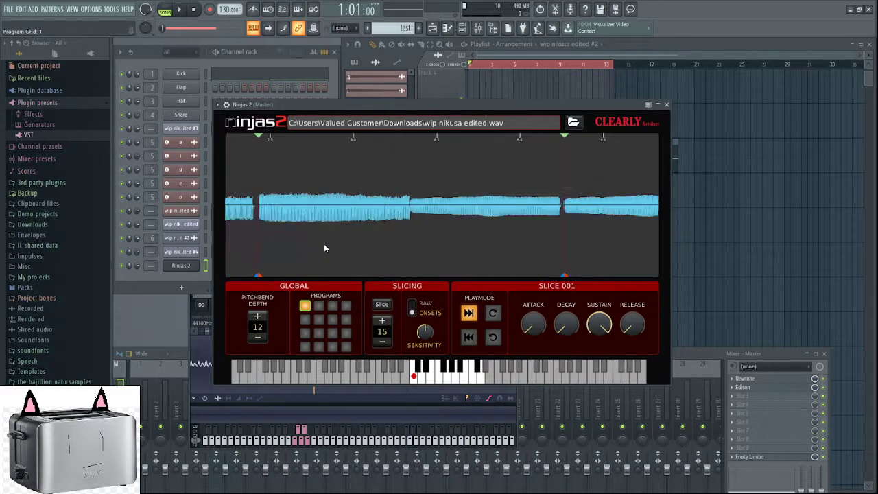
{"action": "scroll", "coordinate": [325, 248], "scroll_direction": "down", "scroll_amount": 2}
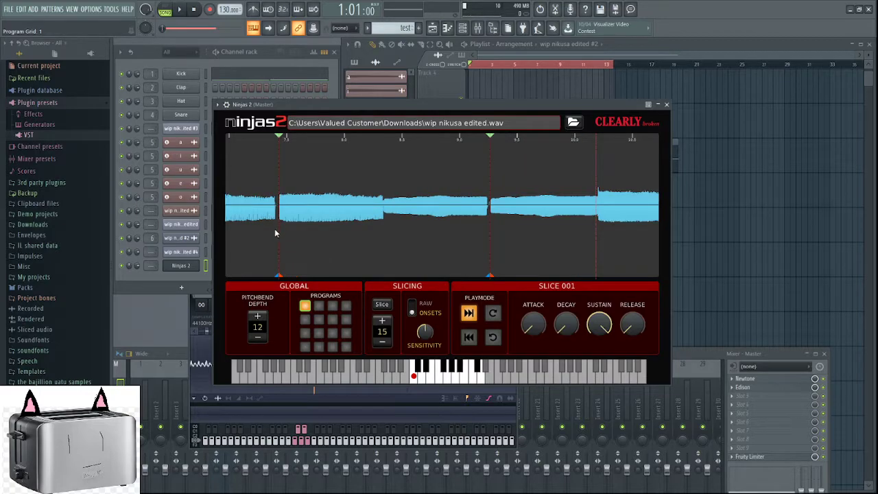
{"action": "scroll", "coordinate": [308, 240], "scroll_direction": "left", "scroll_amount": 5}
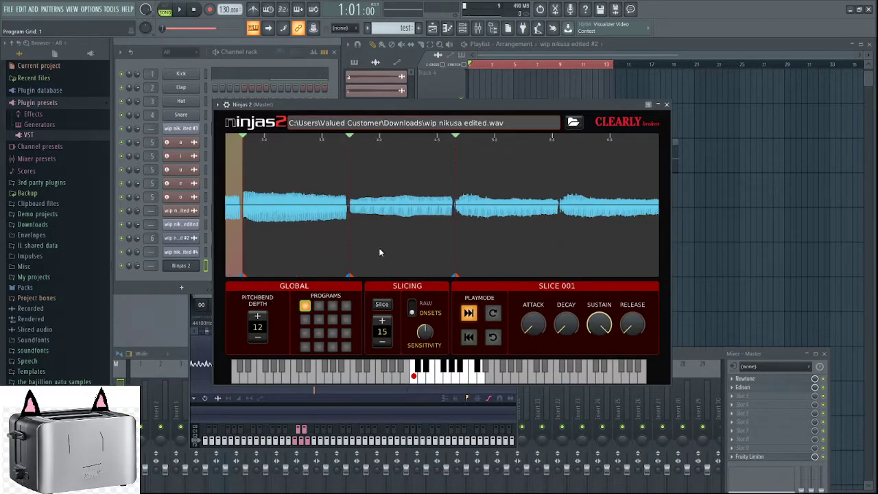
{"action": "scroll", "coordinate": [382, 247], "scroll_direction": "down", "scroll_amount": 4}
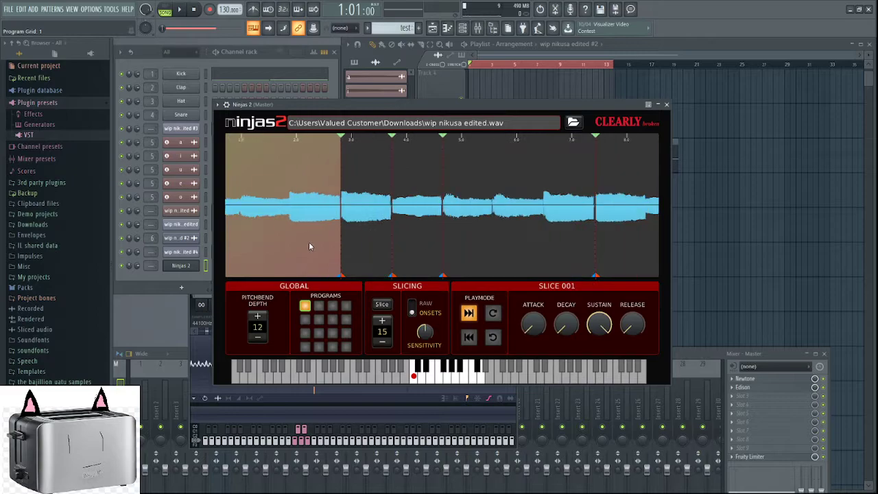
{"action": "scroll", "coordinate": [308, 246], "scroll_direction": "down", "scroll_amount": 5}
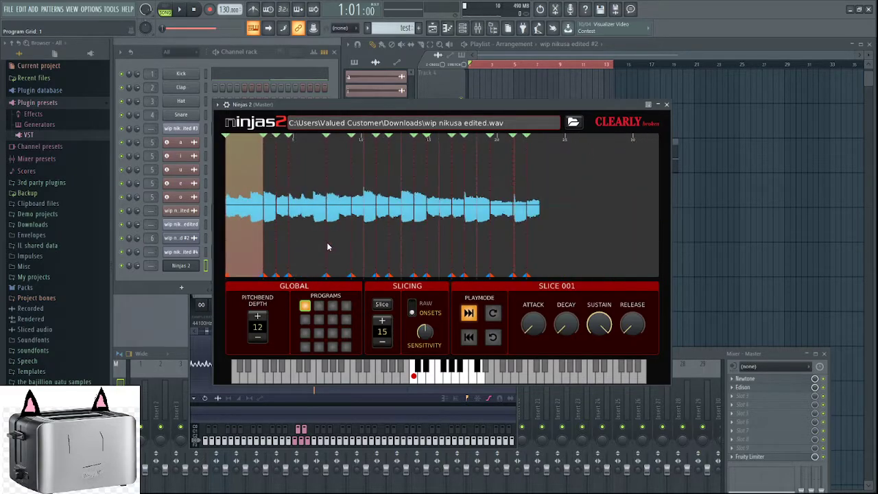
{"action": "scroll", "coordinate": [328, 242], "scroll_direction": "up", "scroll_amount": 5}
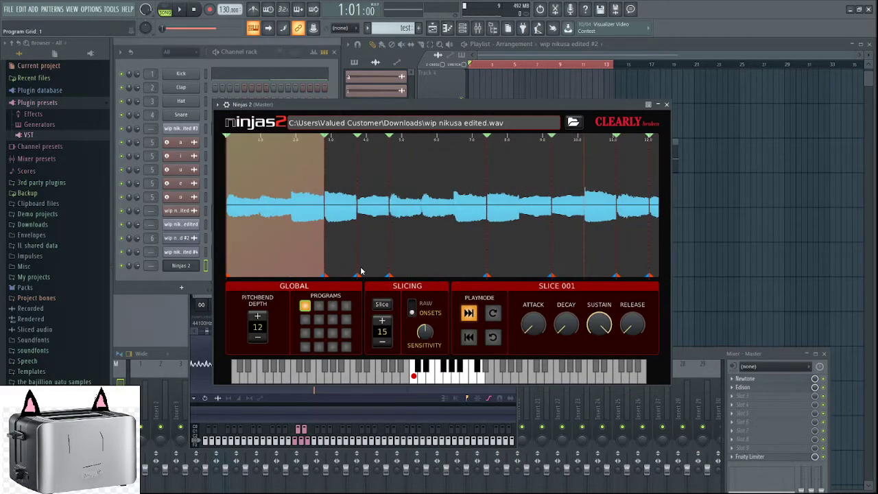
Select slice 2 in the waveform and play it from its key on the plugin's keyboard
{"action": "scroll", "coordinate": [361, 271], "scroll_direction": "up", "scroll_amount": 5}
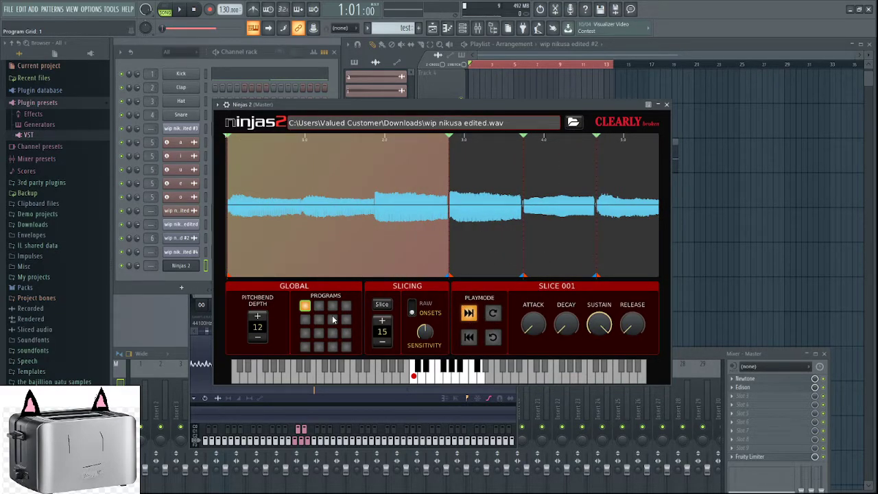
{"action": "scroll", "coordinate": [267, 229], "scroll_direction": "up", "scroll_amount": 2}
{"action": "scroll", "coordinate": [320, 231], "scroll_direction": "down", "scroll_amount": 1}
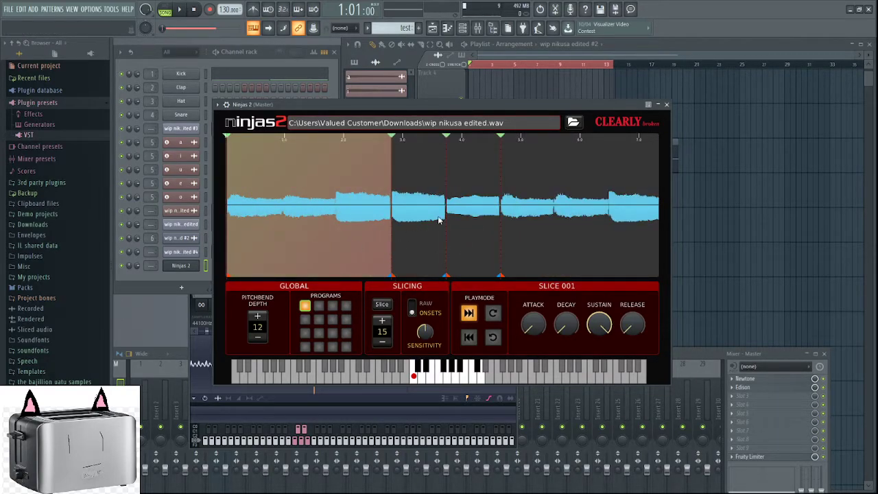
{"action": "left_click", "coordinate": [411, 229]}
{"action": "left_click", "coordinate": [419, 365]}
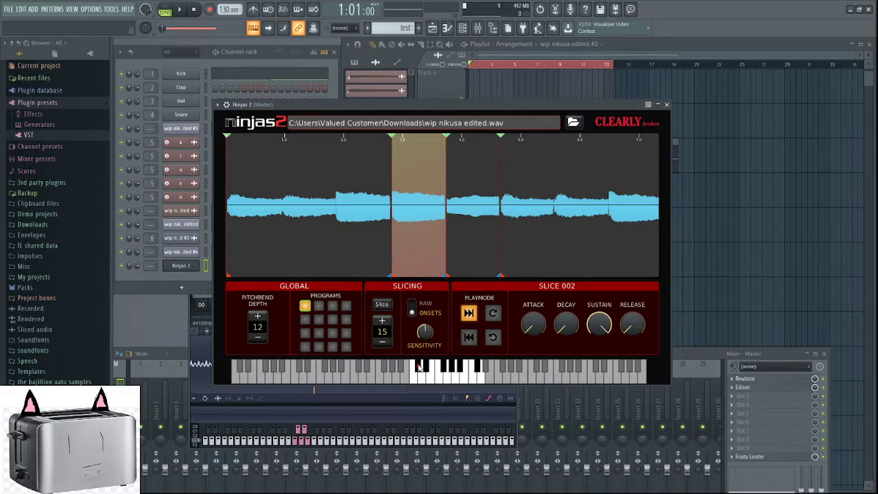
Compare slice 2 with slice 1 by playing each one from its assigned key
{"action": "scroll", "coordinate": [400, 234], "scroll_direction": "down", "scroll_amount": 5}
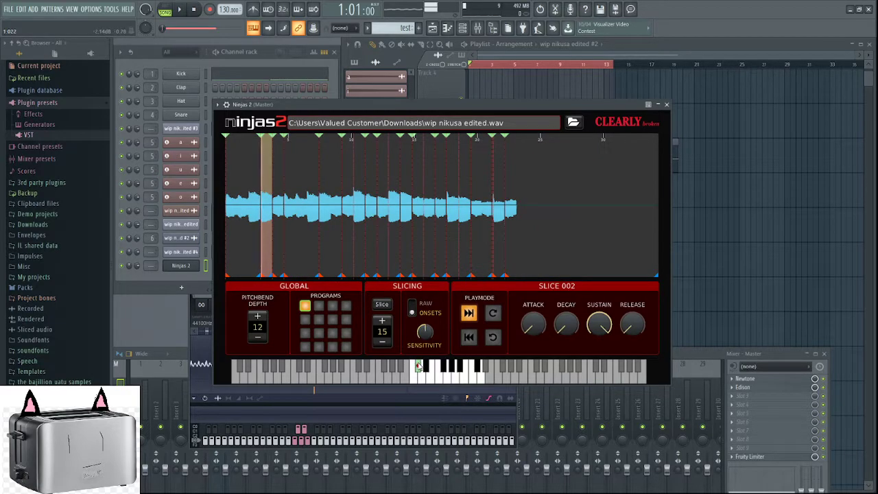
{"action": "scroll", "coordinate": [268, 232], "scroll_direction": "up", "scroll_amount": 4}
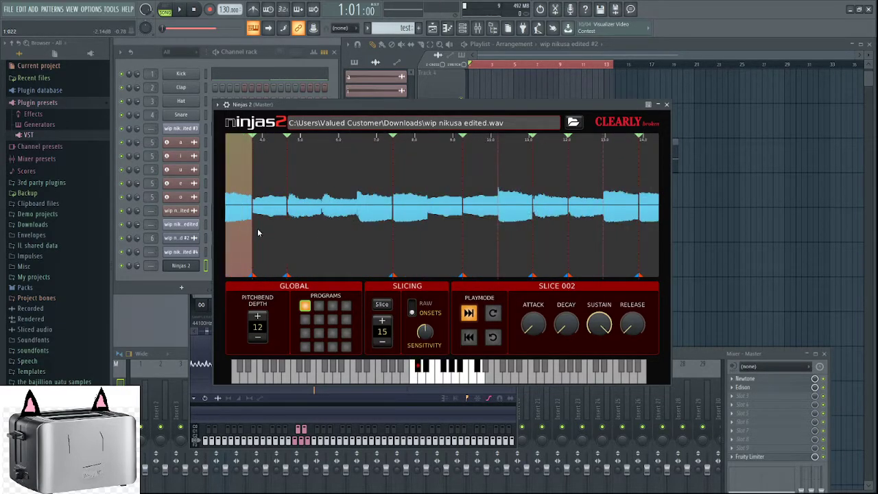
{"action": "scroll", "coordinate": [346, 237], "scroll_direction": "up", "scroll_amount": 5}
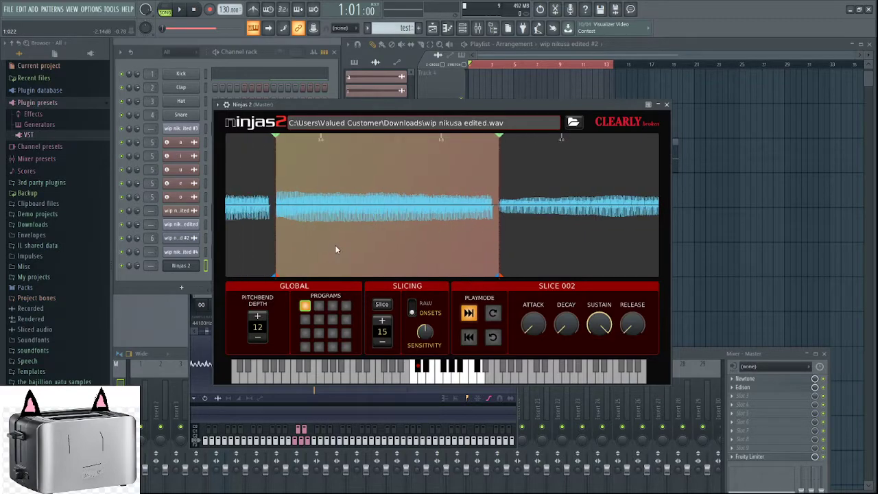
{"action": "left_click", "coordinate": [417, 367]}
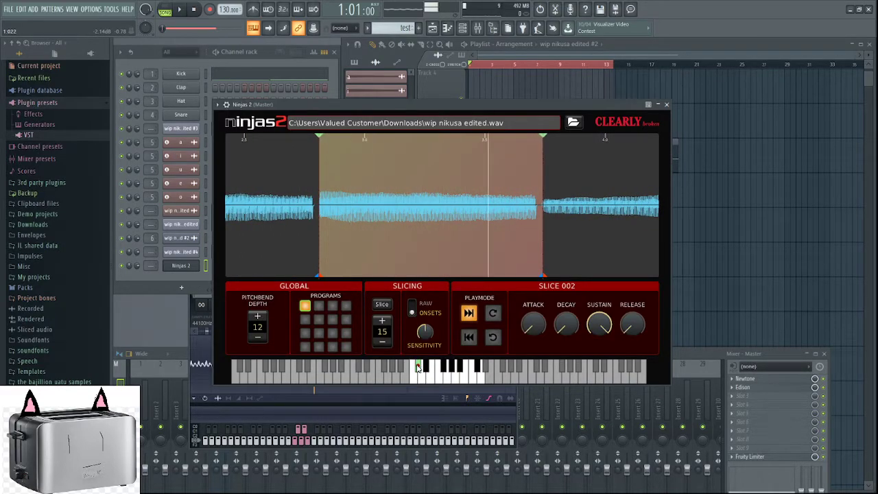
{"action": "left_click", "coordinate": [417, 367]}
{"action": "left_click", "coordinate": [296, 242]}
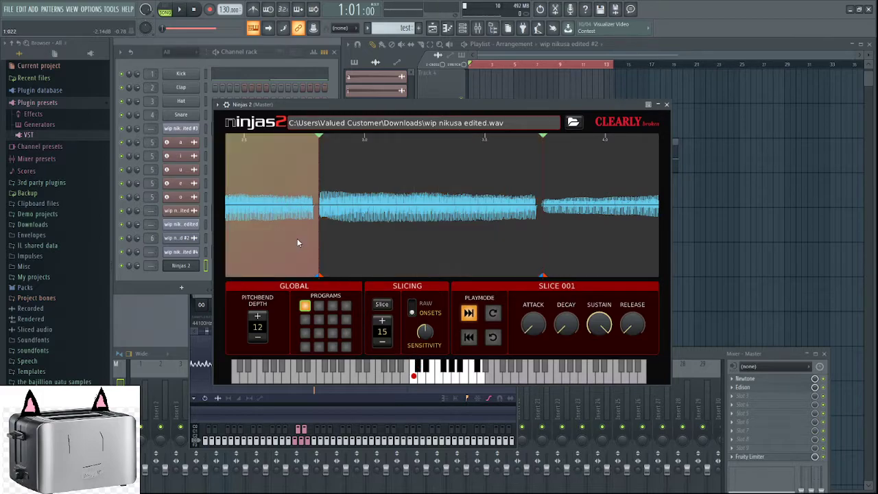
{"action": "left_click", "coordinate": [413, 377]}
Set slice 2's play mode to loop forward and audition it
{"action": "left_click", "coordinate": [413, 245]}
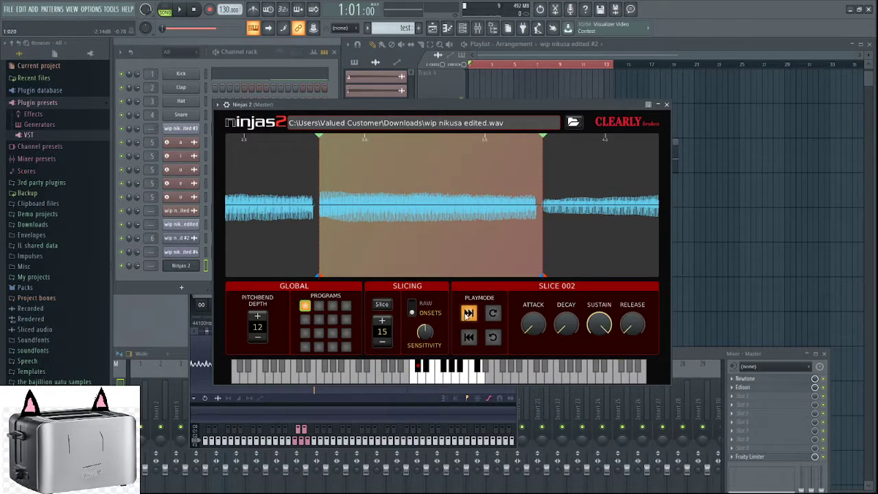
{"action": "left_click", "coordinate": [491, 314]}
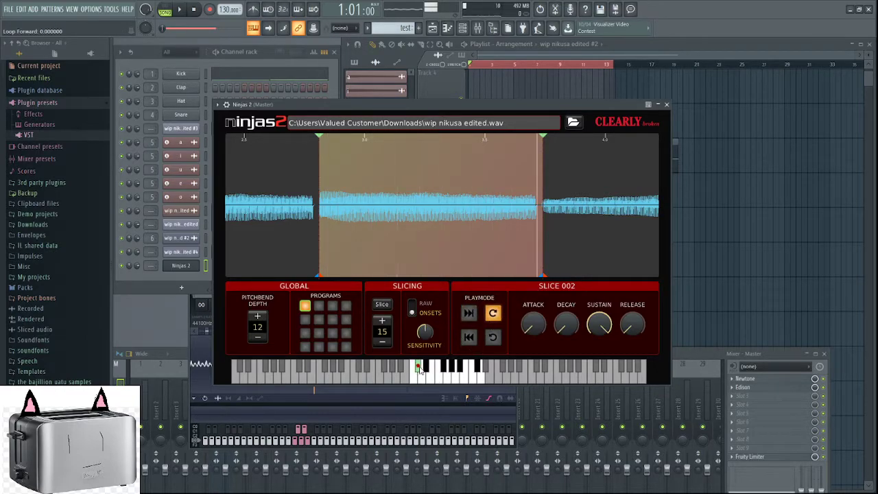
{"action": "left_click", "coordinate": [419, 370]}
Trim slice 2 at both ends to span about 3.0 to 3.4 seconds and play the shortened loop
{"action": "left_click_drag", "start_coordinate": [541, 278], "coordinate": [462, 274]}
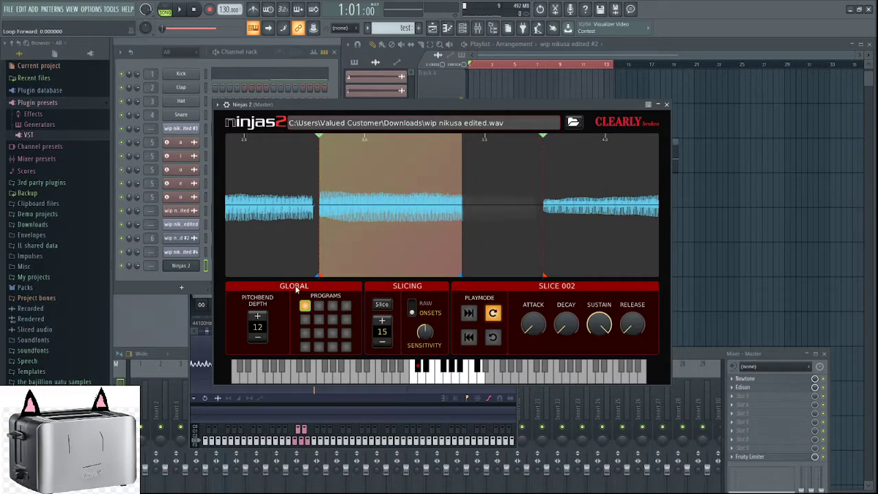
{"action": "left_click_drag", "start_coordinate": [322, 277], "coordinate": [369, 276]}
{"action": "left_click", "coordinate": [416, 368]}
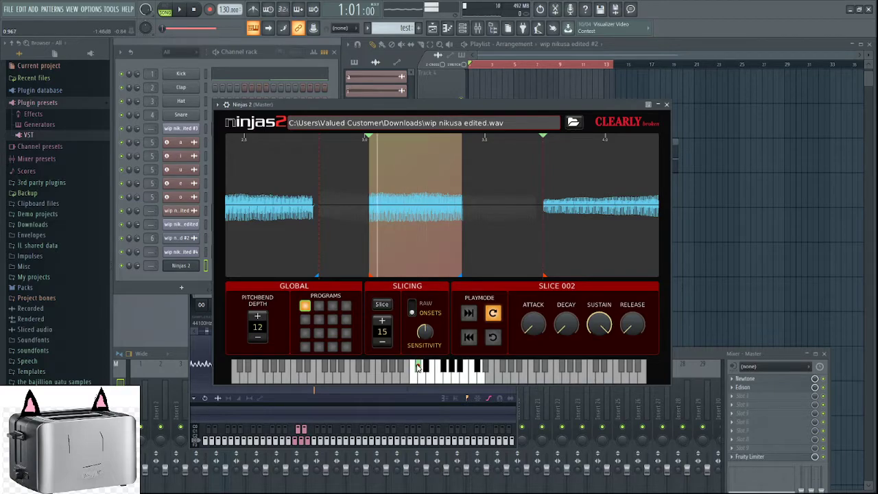
Move slice 2's start and end markers back out to the edges of its full note
{"action": "key", "text": "ctrl+z"}
{"action": "left_click_drag", "start_coordinate": [369, 277], "coordinate": [318, 278]}
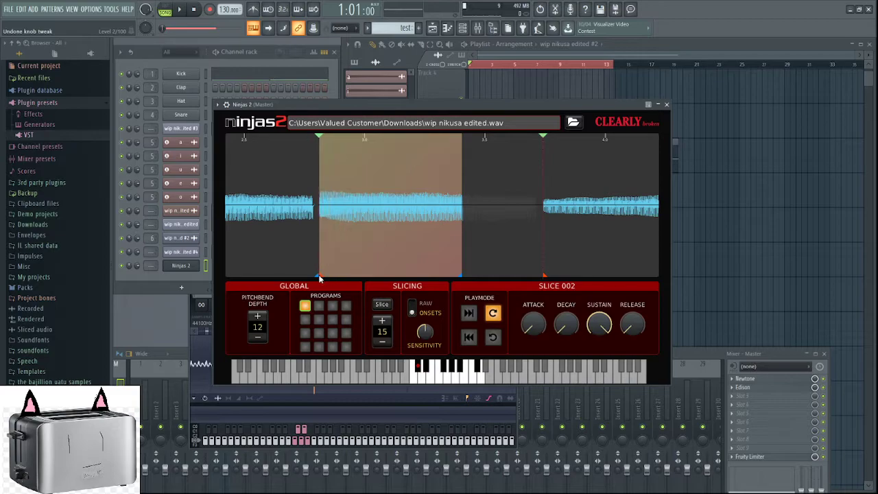
{"action": "left_click_drag", "start_coordinate": [462, 277], "coordinate": [541, 273]}
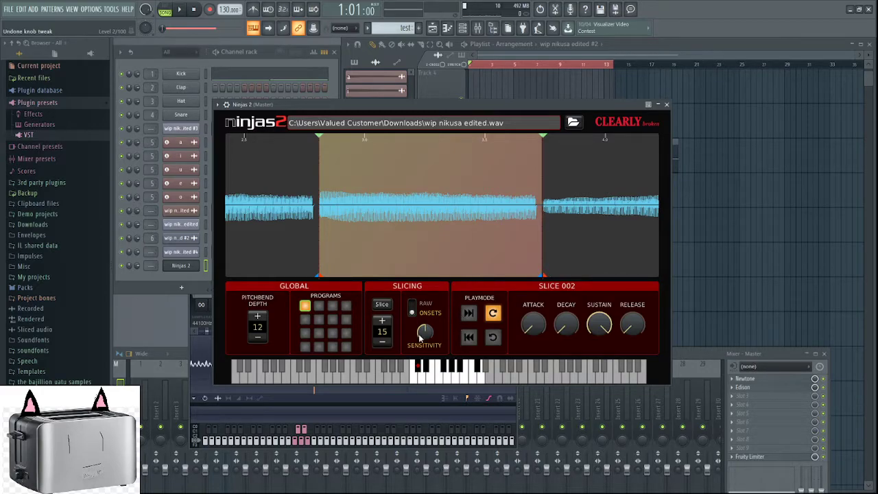
Lower the onset sensitivity to about 0.10 and slice the sample again
{"action": "mouse_move", "coordinate": [421, 347]}
{"action": "left_mouse_down"}
{"action": "mouse_move", "coordinate": [427, 326]}
{"action": "mouse_move", "coordinate": [425, 348]}
{"action": "left_mouse_up"}
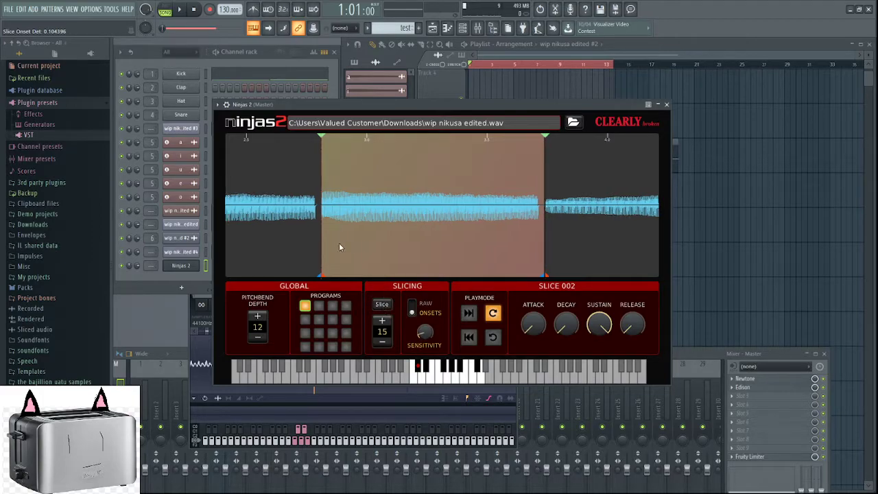
{"action": "left_click_drag", "start_coordinate": [337, 242], "coordinate": [389, 243]}
{"action": "scroll", "coordinate": [389, 243], "scroll_direction": "down", "scroll_amount": 3}
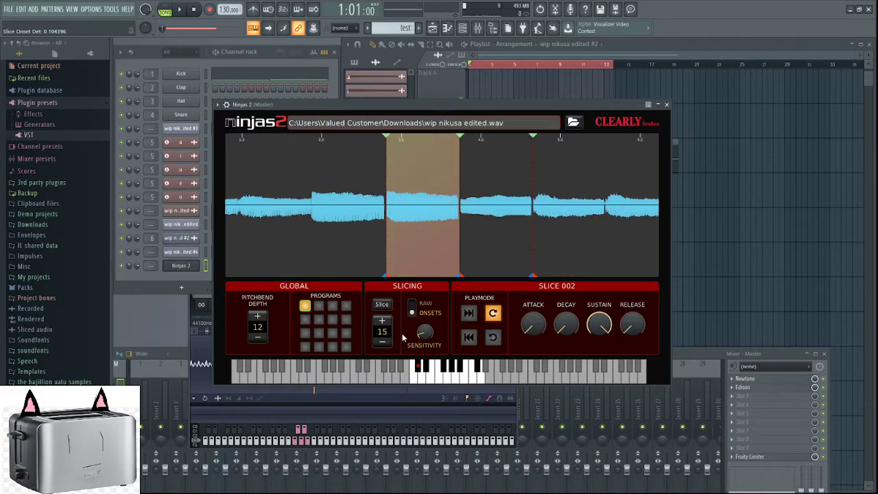
{"action": "left_click", "coordinate": [382, 305]}
{"action": "scroll", "coordinate": [426, 252], "scroll_direction": "down", "scroll_amount": 3}
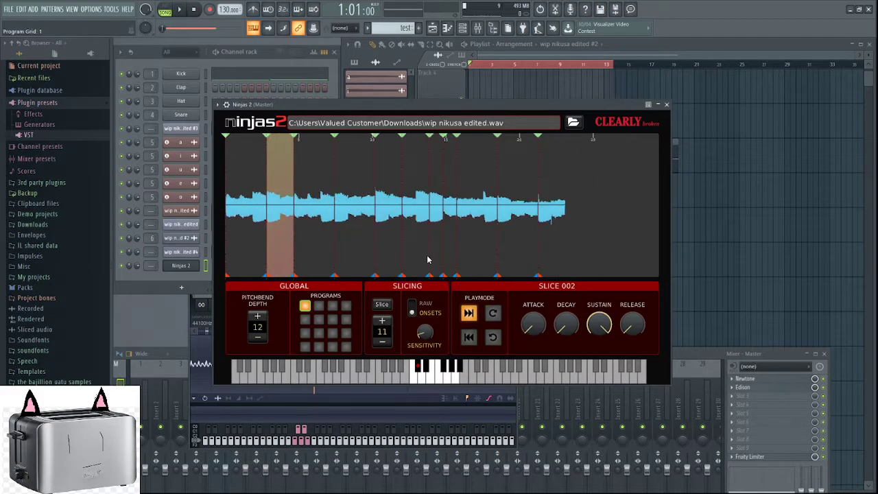
{"action": "scroll", "coordinate": [420, 255], "scroll_direction": "down", "scroll_amount": 2}
{"action": "scroll", "coordinate": [421, 260], "scroll_direction": "down", "scroll_amount": 1}
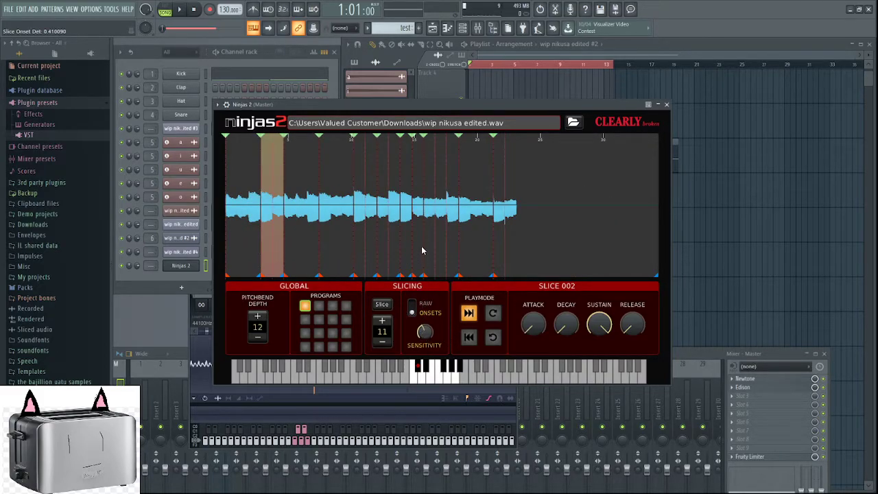
Raise the onset sensitivity to its maximum, bring it back to about 0.66, and slice the sample again
{"action": "left_click_drag", "start_coordinate": [425, 331], "coordinate": [422, 288]}
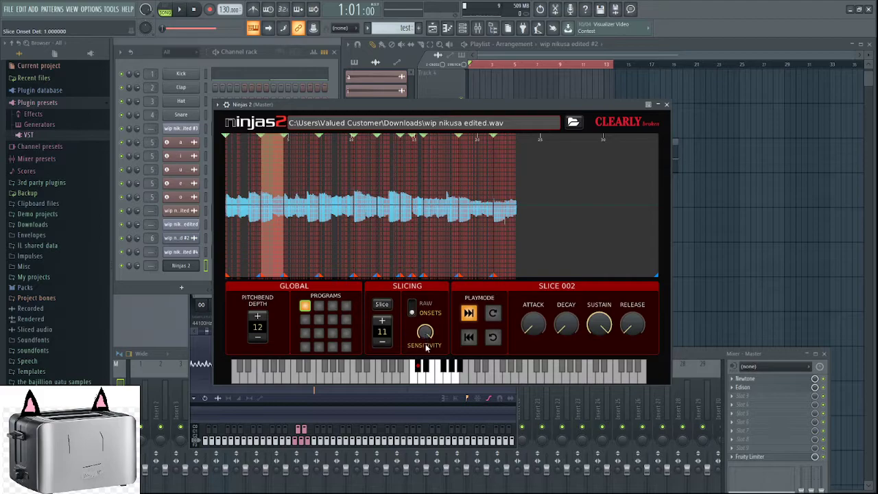
{"action": "left_click_drag", "start_coordinate": [425, 335], "coordinate": [429, 410]}
{"action": "scroll", "coordinate": [396, 233], "scroll_direction": "up", "scroll_amount": 8}
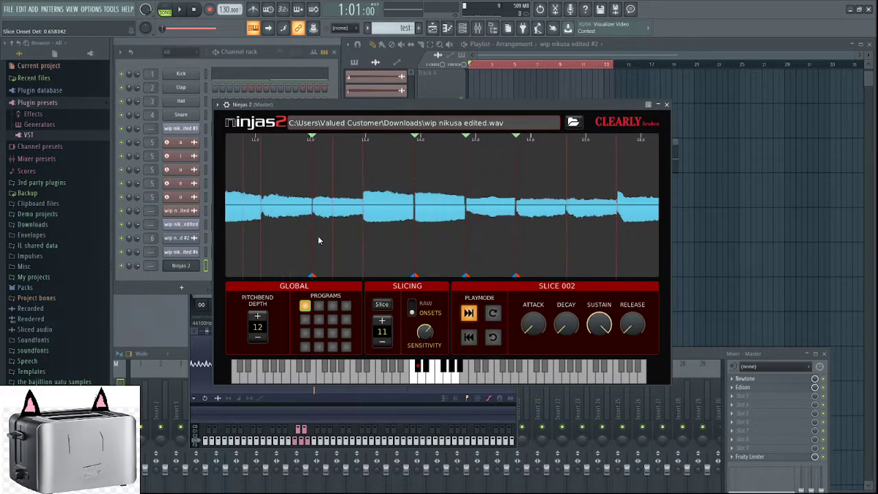
{"action": "left_click_drag", "start_coordinate": [432, 253], "coordinate": [597, 254]}
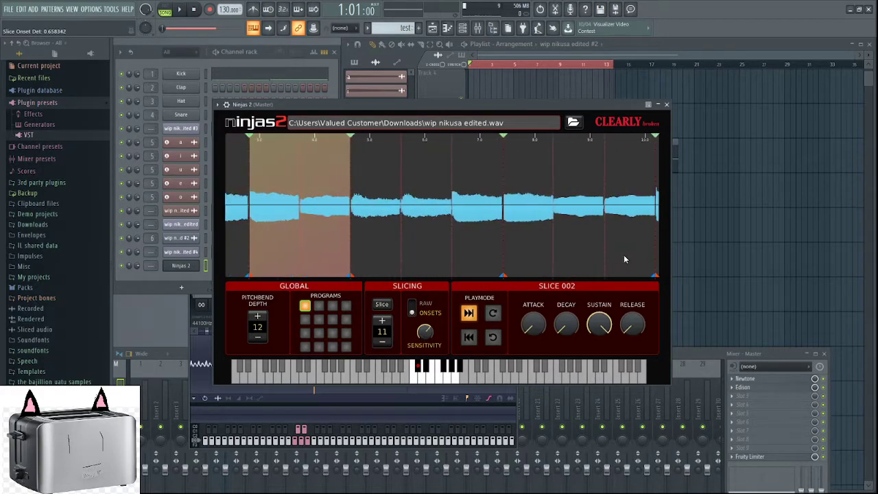
{"action": "left_click_drag", "start_coordinate": [396, 238], "coordinate": [568, 241]}
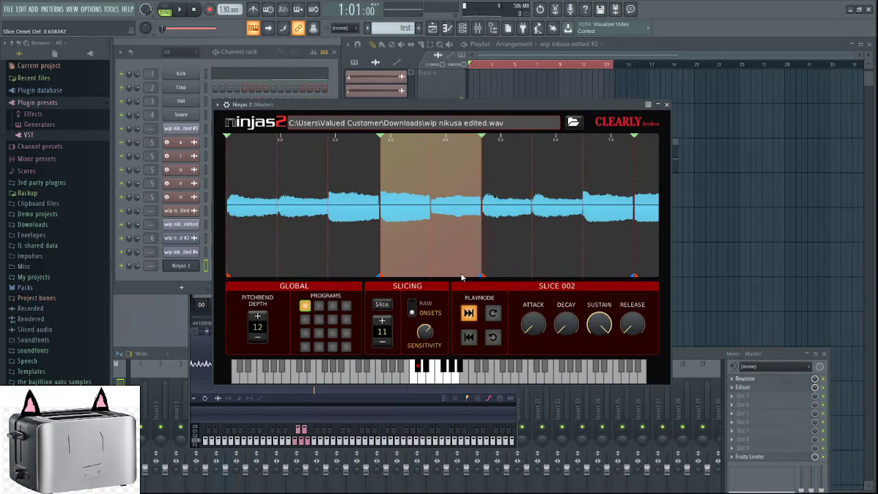
{"action": "left_click", "coordinate": [384, 310]}
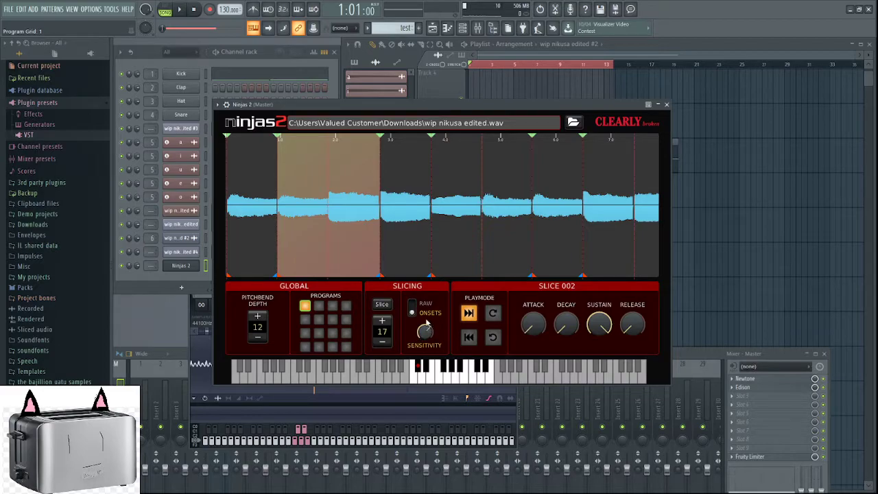
Raise the onset sensitivity further, past 0.76, and re-slice the sample to check how its notes are divided
{"action": "left_click_drag", "start_coordinate": [424, 332], "coordinate": [423, 327]}
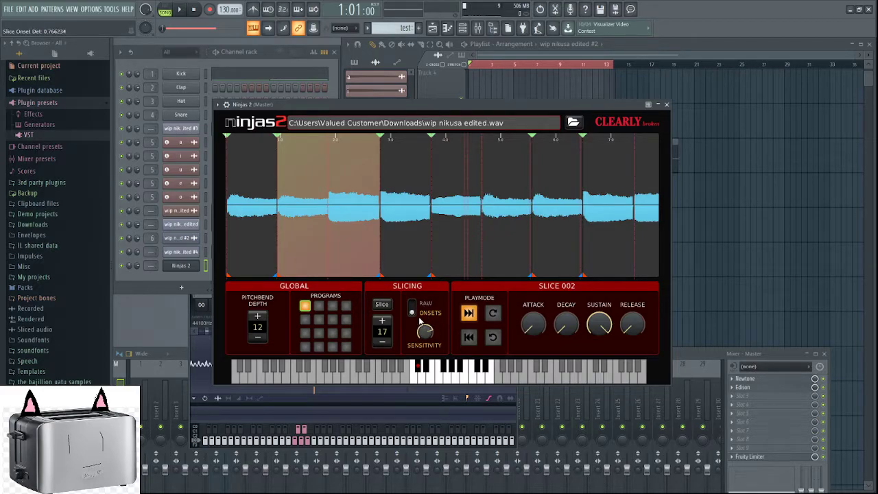
{"action": "left_click", "coordinate": [381, 317]}
{"action": "left_click", "coordinate": [383, 312]}
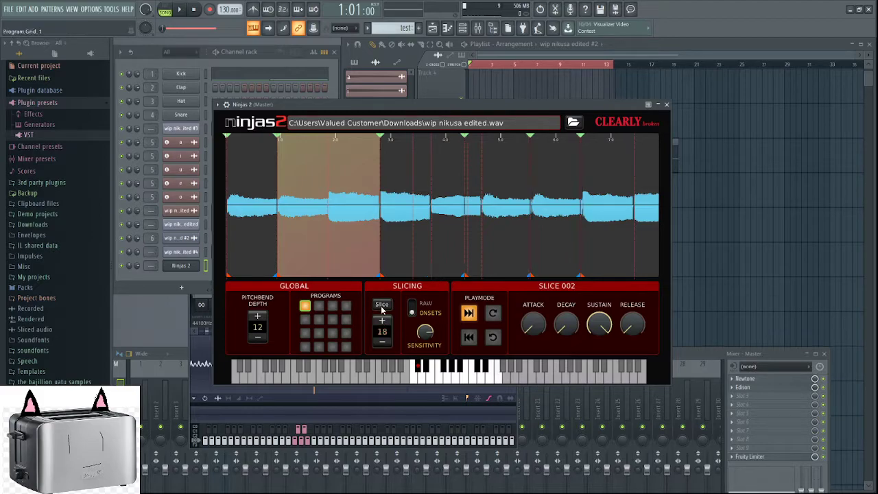
{"action": "scroll", "coordinate": [327, 243], "scroll_direction": "up", "scroll_amount": 3}
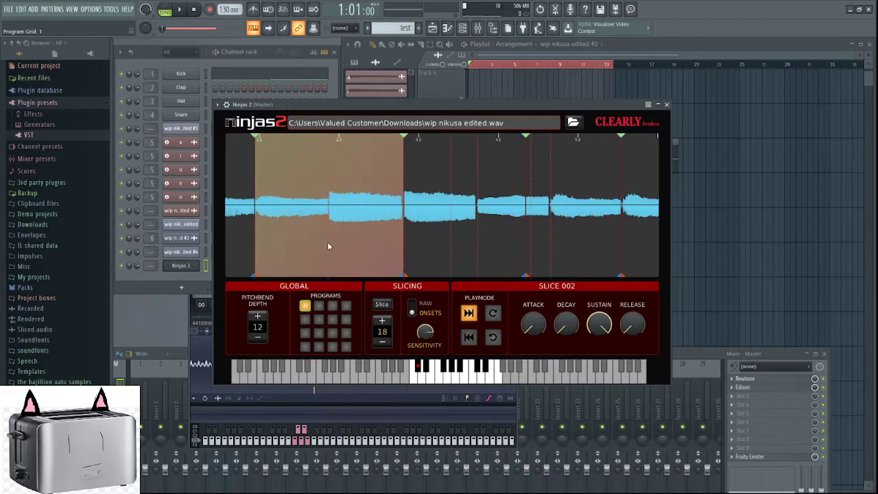
{"action": "scroll", "coordinate": [425, 268], "scroll_direction": "down", "scroll_amount": 3}
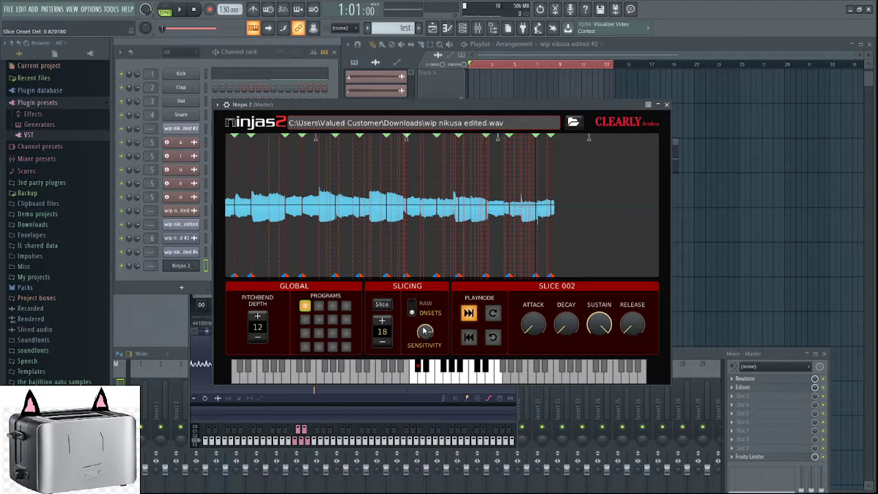
Lower the onset sensitivity to around the middle of its range and slice the sample again
{"action": "scroll", "coordinate": [427, 334], "scroll_direction": "down", "scroll_amount": 2}
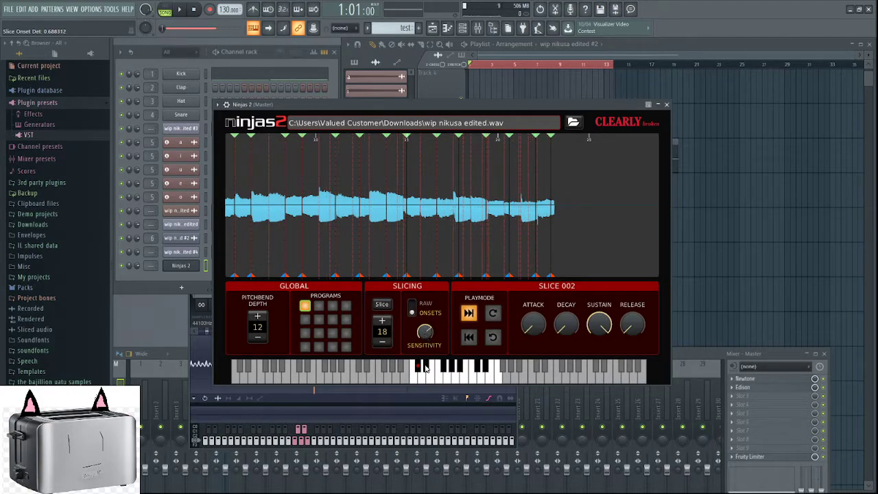
{"action": "left_click_drag", "start_coordinate": [423, 332], "coordinate": [424, 368]}
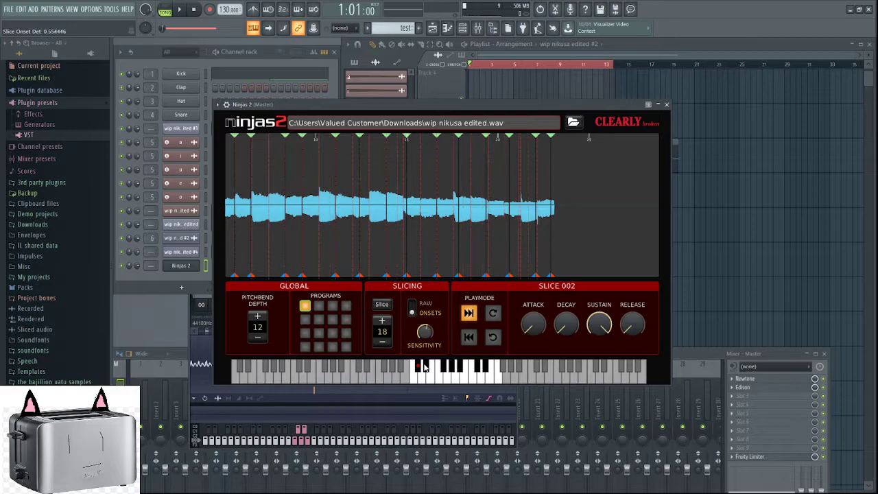
{"action": "scroll", "coordinate": [426, 351], "scroll_direction": "up", "scroll_amount": 1}
{"action": "left_click_drag", "start_coordinate": [427, 326], "coordinate": [428, 344]}
{"action": "scroll", "coordinate": [382, 327], "scroll_direction": "up", "scroll_amount": 3}
{"action": "scroll", "coordinate": [382, 327], "scroll_direction": "down", "scroll_amount": 8}
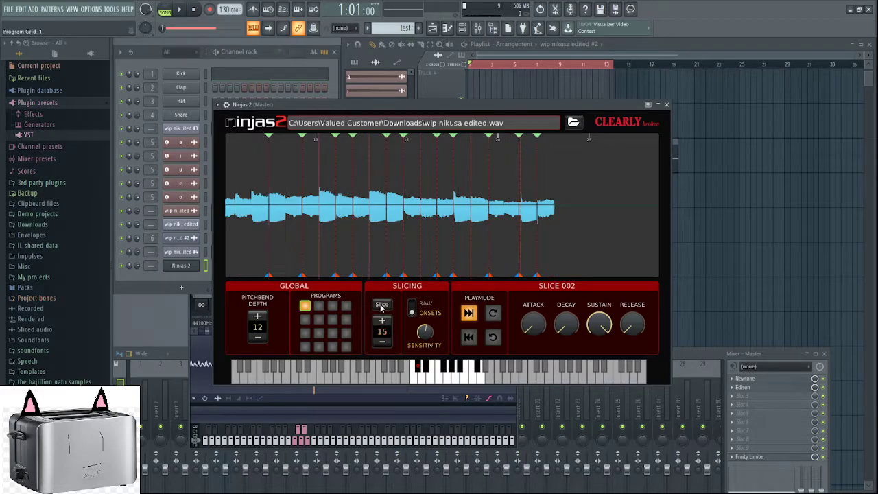
Select slice 7 and set its play mode to one-shot reverse
{"action": "scroll", "coordinate": [336, 230], "scroll_direction": "up", "scroll_amount": 3}
{"action": "left_click_drag", "start_coordinate": [310, 233], "coordinate": [740, 248]}
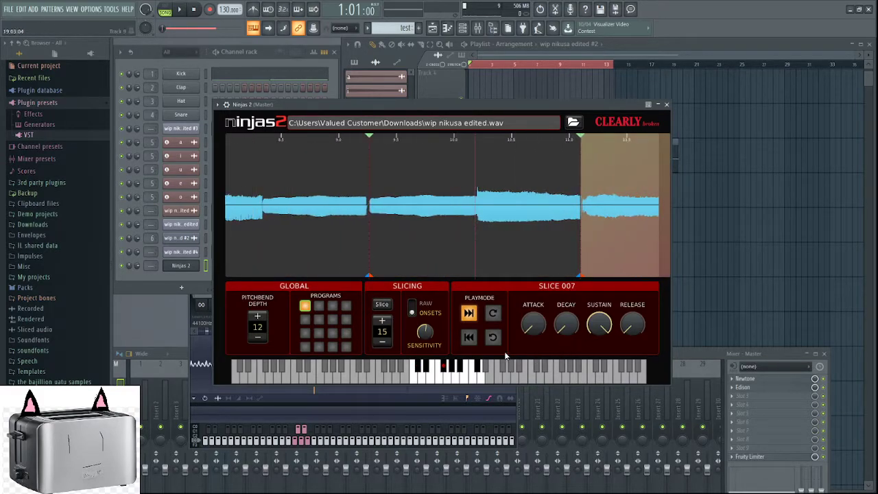
{"action": "left_click", "coordinate": [468, 336]}
Switch between slices 6, 7 and 8 to compare their individual play mode settings
{"action": "left_click", "coordinate": [533, 230]}
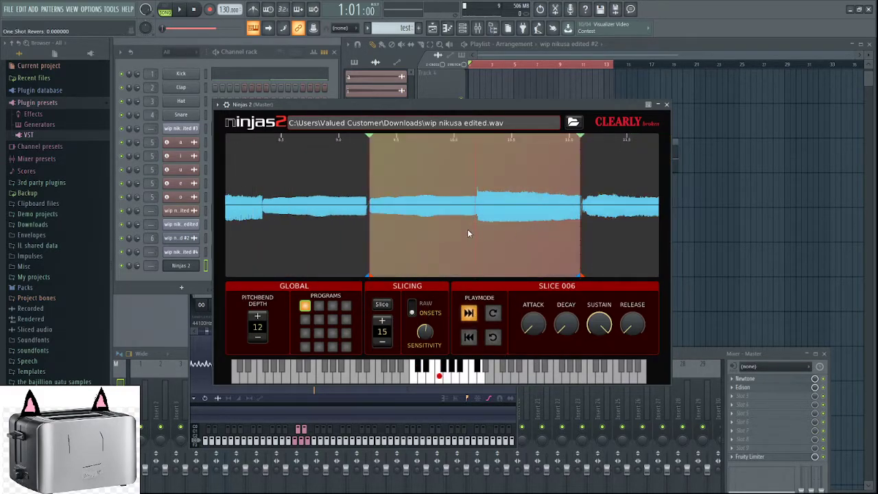
{"action": "left_click_drag", "start_coordinate": [559, 230], "coordinate": [392, 236]}
{"action": "left_click", "coordinate": [436, 234]}
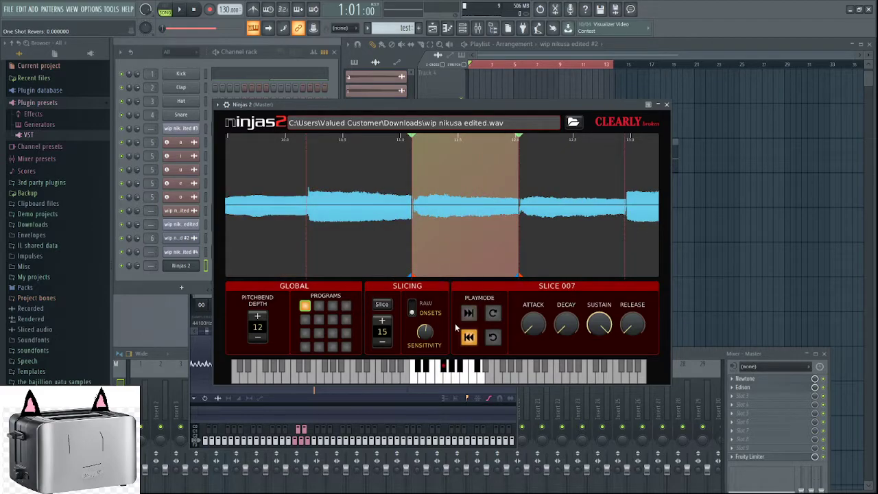
{"action": "left_click", "coordinate": [401, 220]}
{"action": "left_click", "coordinate": [480, 219]}
{"action": "left_click", "coordinate": [622, 223]}
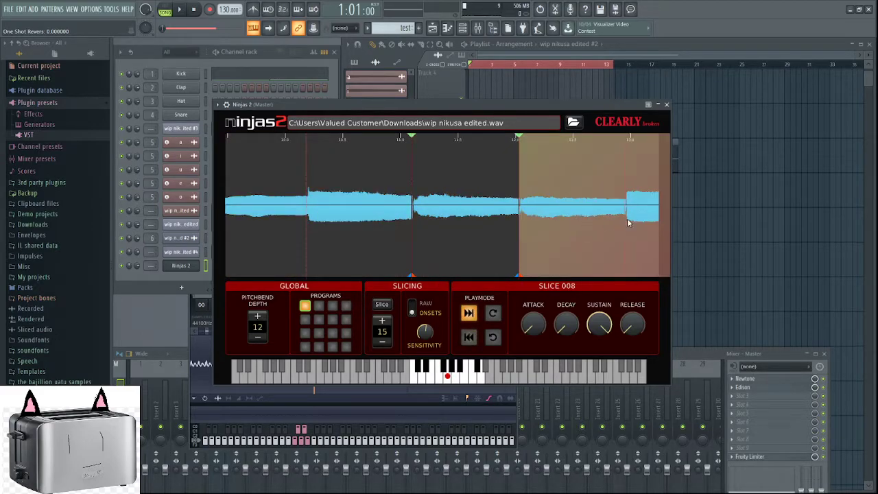
{"action": "left_click_drag", "start_coordinate": [497, 229], "coordinate": [396, 236]}
{"action": "left_click", "coordinate": [412, 230]}
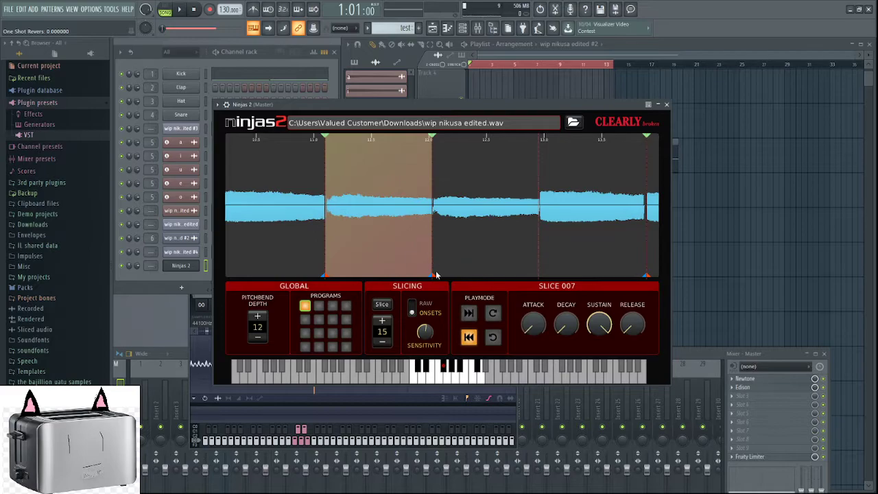
Set slice 6's play mode to forward loop and audition slices 6, 7 and 8 from their keys
{"action": "left_click", "coordinate": [462, 243]}
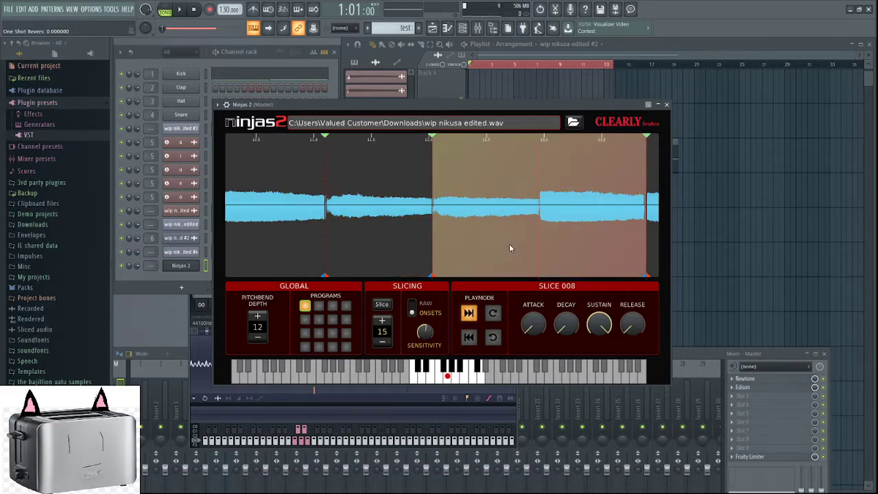
{"action": "left_click", "coordinate": [301, 245]}
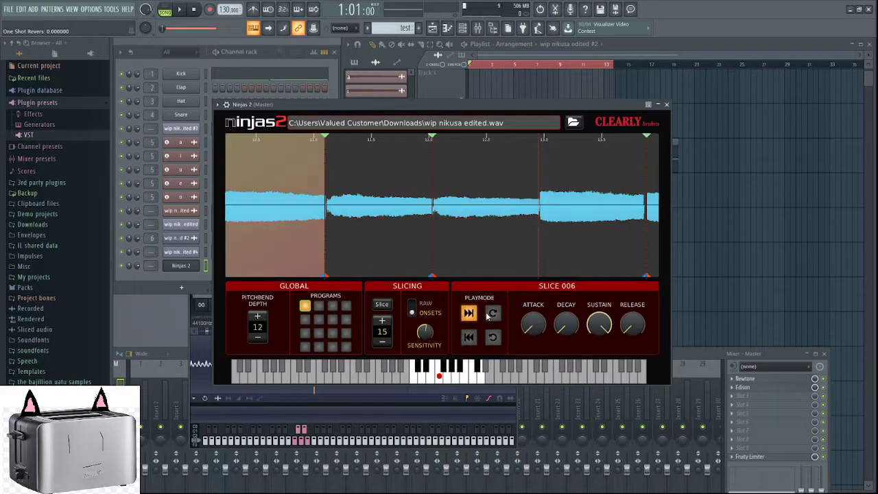
{"action": "left_click", "coordinate": [488, 314]}
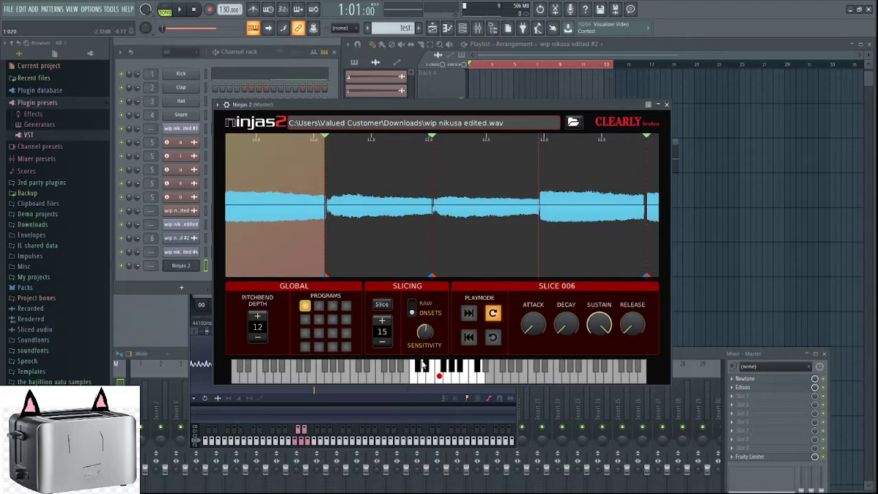
{"action": "left_click", "coordinate": [441, 381]}
{"action": "left_click", "coordinate": [440, 381]}
{"action": "left_click", "coordinate": [444, 369]}
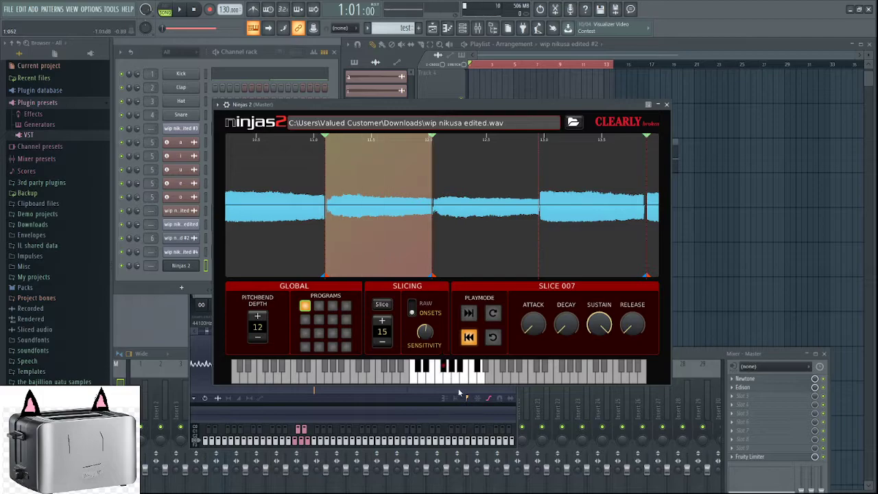
{"action": "left_click", "coordinate": [450, 384]}
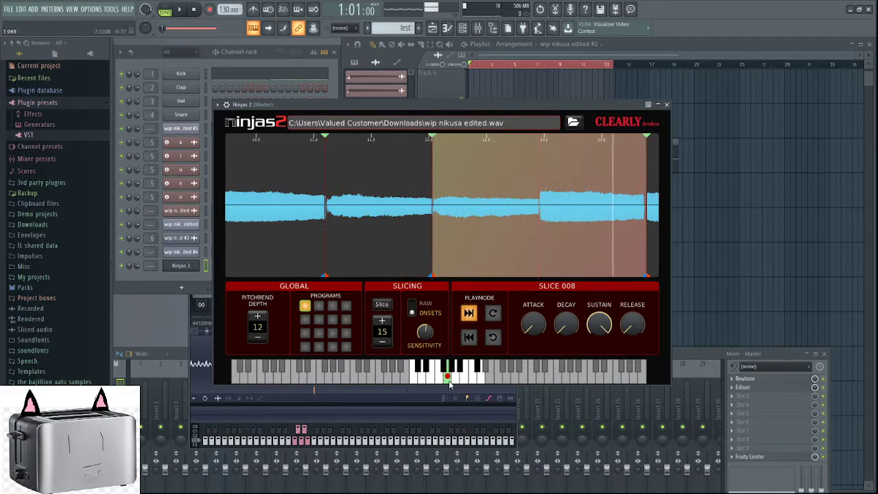
Set the play modes of slices 7 and 6 back to one-shot forward
{"action": "left_click", "coordinate": [391, 251]}
{"action": "left_click", "coordinate": [468, 314]}
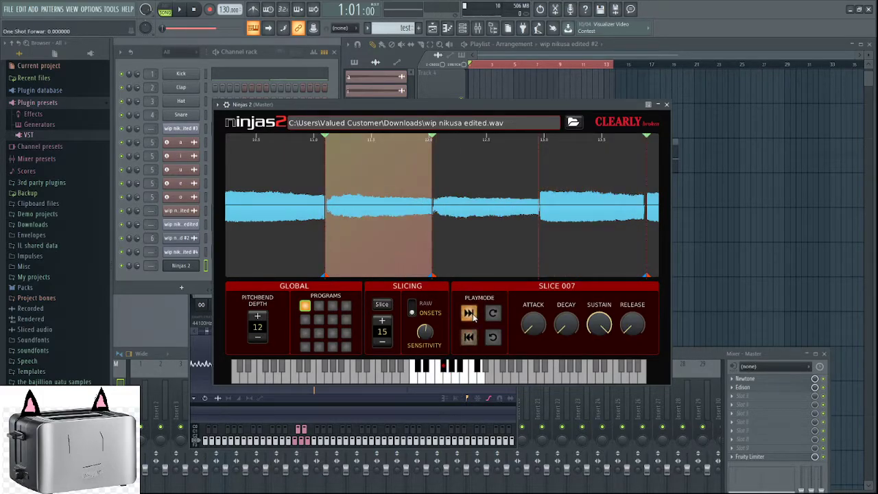
{"action": "left_click", "coordinate": [320, 238]}
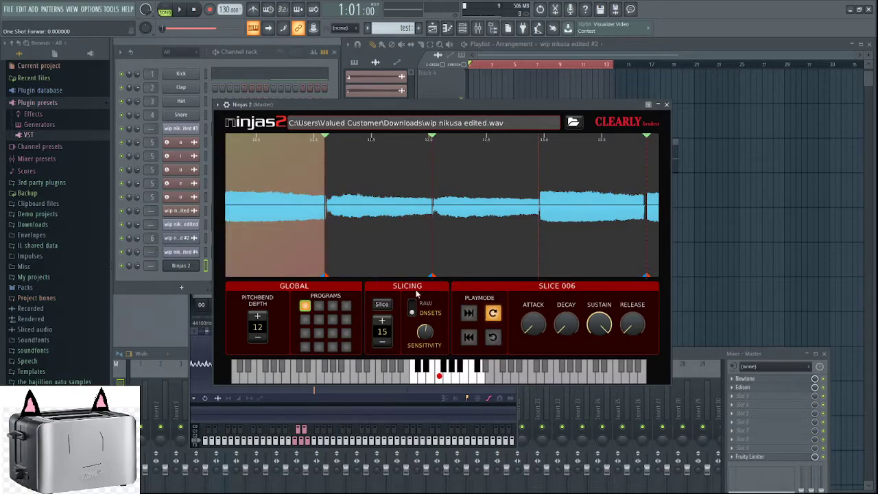
{"action": "left_click", "coordinate": [469, 314]}
Split slice 1 at the start of the sample with an extra marker and delete that marker again
{"action": "mouse_move", "coordinate": [358, 209]}
{"action": "left_mouse_down"}
{"action": "mouse_move", "coordinate": [481, 221]}
{"action": "mouse_move", "coordinate": [652, 218]}
{"action": "left_mouse_up"}
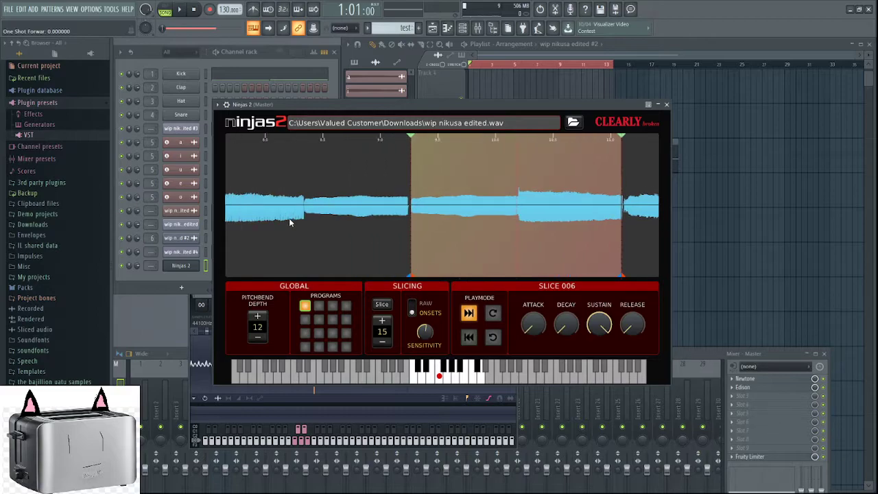
{"action": "left_click_drag", "start_coordinate": [289, 221], "coordinate": [538, 245]}
{"action": "left_click_drag", "start_coordinate": [271, 233], "coordinate": [635, 254]}
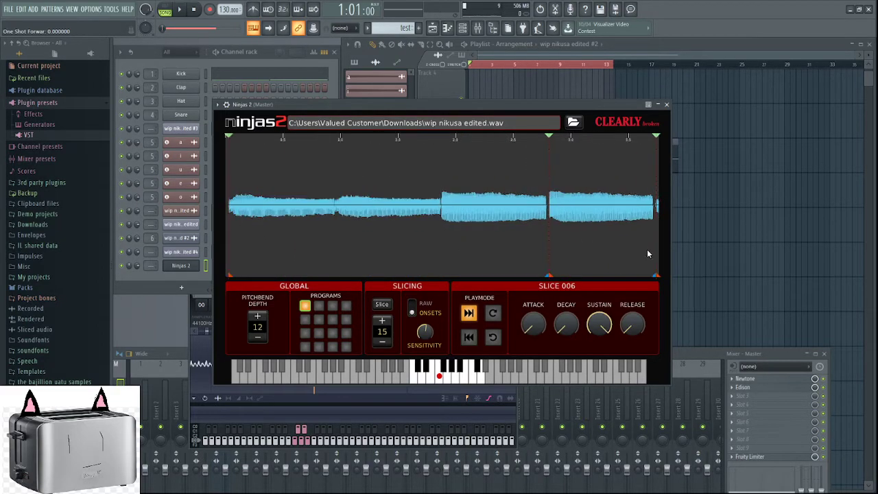
{"action": "scroll", "coordinate": [274, 234], "scroll_direction": "down", "scroll_amount": 3}
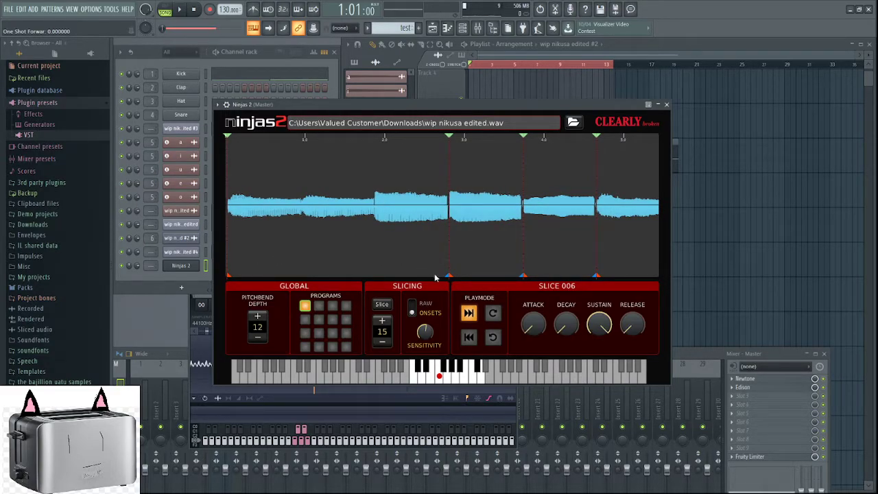
{"action": "left_click", "coordinate": [232, 138]}
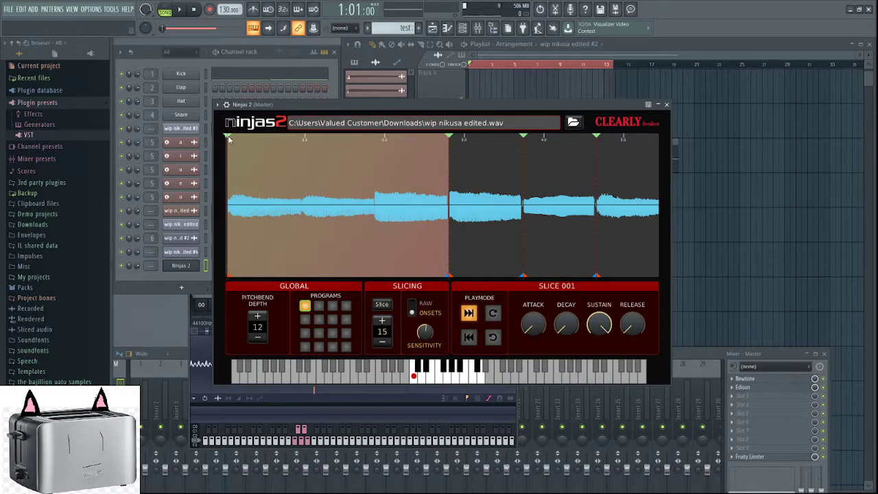
{"action": "double_click", "coordinate": [339, 206]}
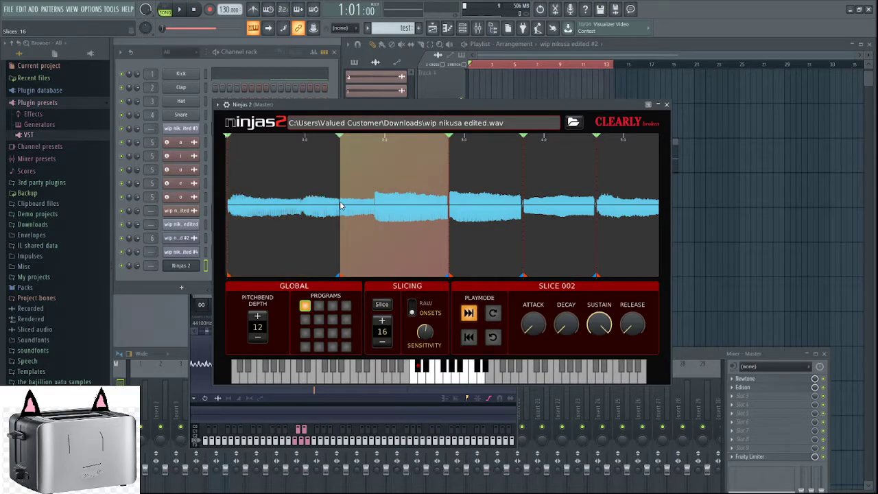
{"action": "double_click", "coordinate": [340, 138]}
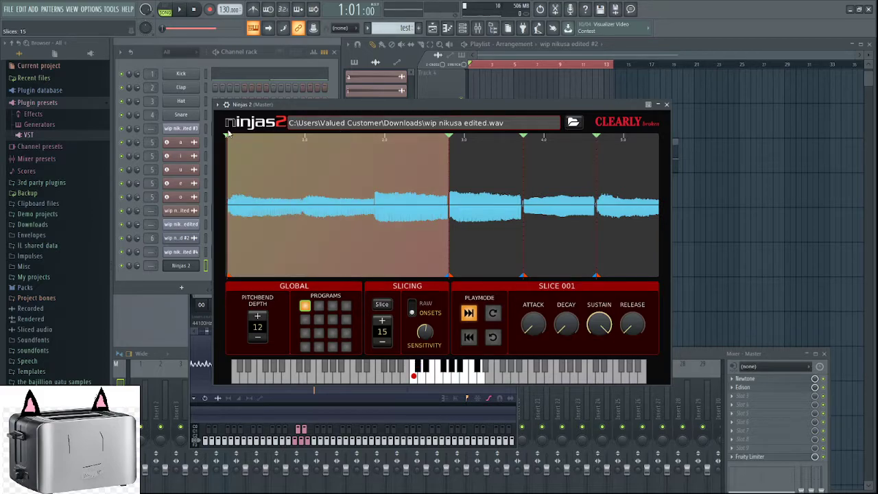
Split slice 1 again, and after moving its start to the very beginning of the sample, delete the extra marker
{"action": "double_click", "coordinate": [322, 166]}
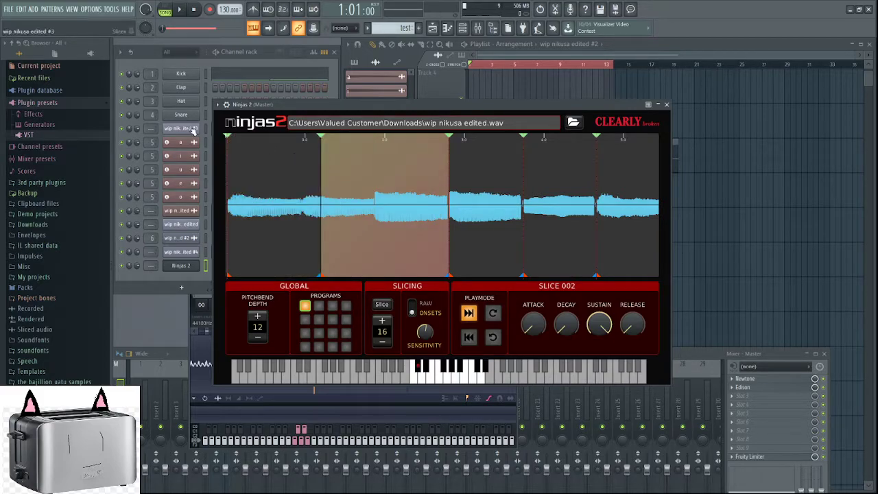
{"action": "left_click", "coordinate": [228, 140]}
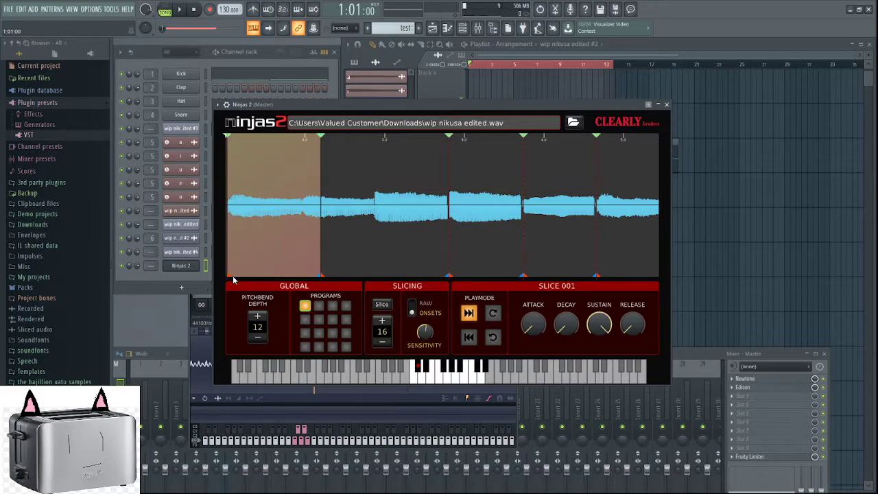
{"action": "left_click_drag", "start_coordinate": [230, 280], "coordinate": [247, 277]}
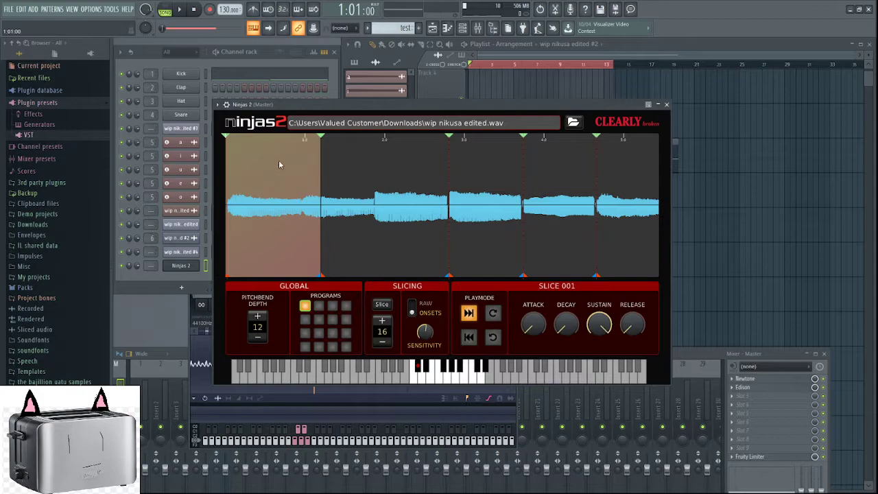
{"action": "double_click", "coordinate": [321, 136]}
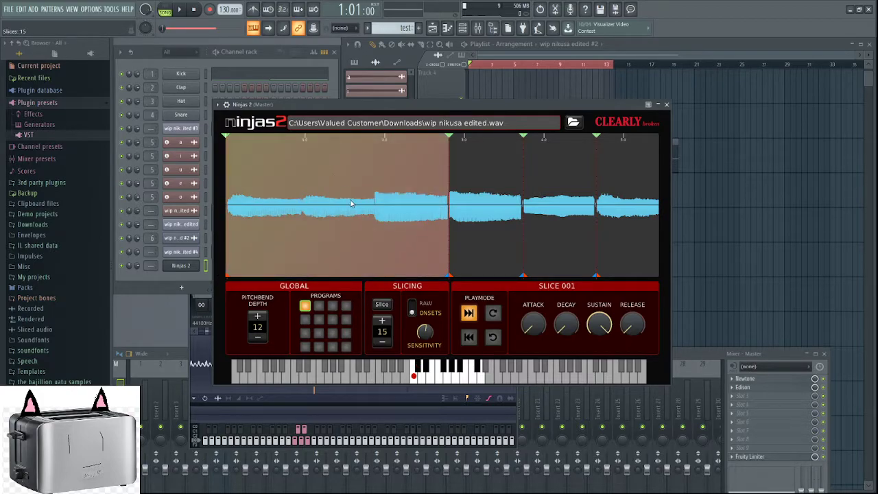
Delete the last slice marker near the end of the audio and restore it at the same spot
{"action": "scroll", "coordinate": [350, 203], "scroll_direction": "down", "scroll_amount": 6}
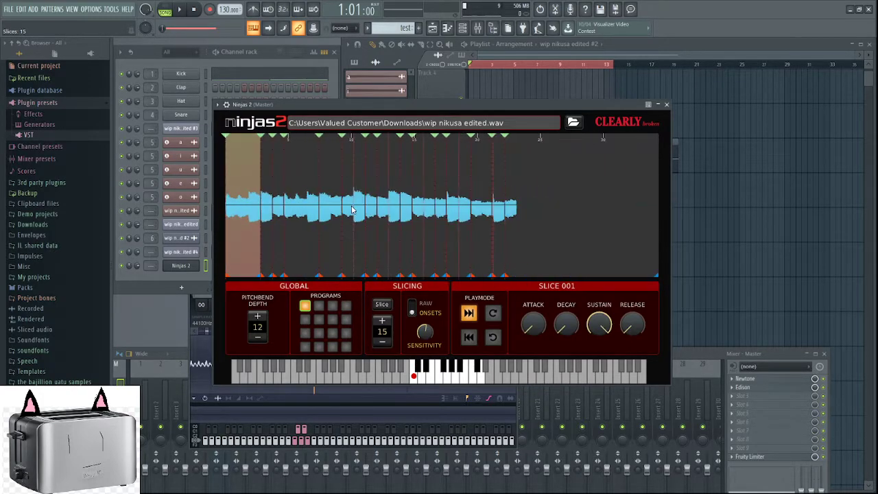
{"action": "double_click", "coordinate": [505, 139]}
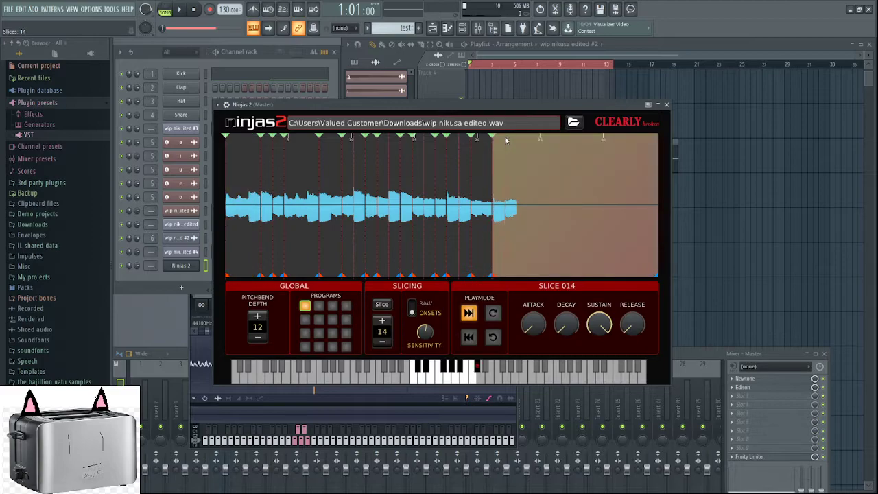
{"action": "key", "text": "ctrl+z"}
{"action": "double_click", "coordinate": [507, 139]}
Select slice 1 and nudge the start marker of slice 2 slightly later, to about 2.8 s
{"action": "scroll", "coordinate": [456, 175], "scroll_direction": "up", "scroll_amount": 3}
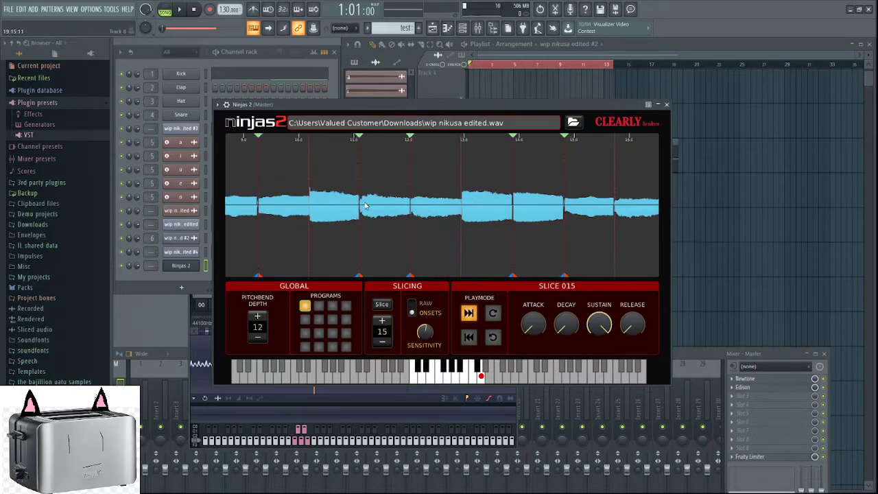
{"action": "scroll", "coordinate": [349, 205], "scroll_direction": "down", "scroll_amount": 3}
{"action": "scroll", "coordinate": [279, 192], "scroll_direction": "up", "scroll_amount": 3}
{"action": "scroll", "coordinate": [251, 208], "scroll_direction": "down", "scroll_amount": 3}
{"action": "scroll", "coordinate": [354, 196], "scroll_direction": "up", "scroll_amount": 4}
{"action": "left_click", "coordinate": [399, 258]}
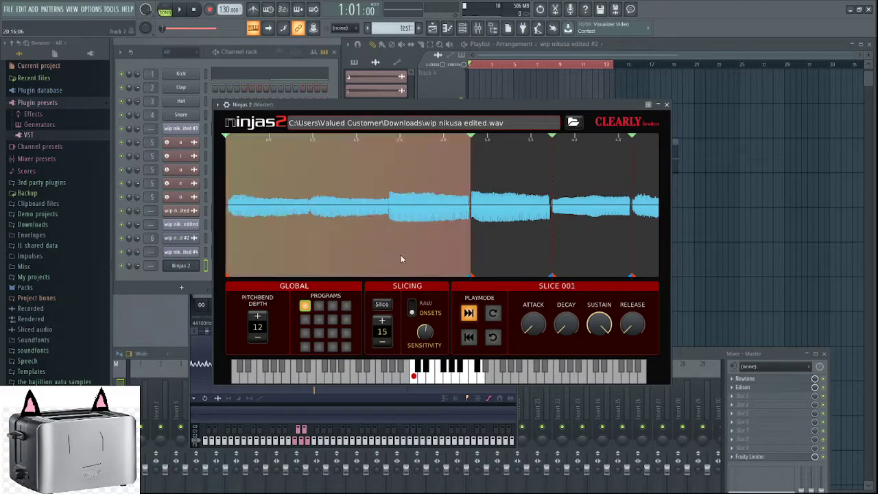
{"action": "scroll", "coordinate": [246, 216], "scroll_direction": "down", "scroll_amount": 3}
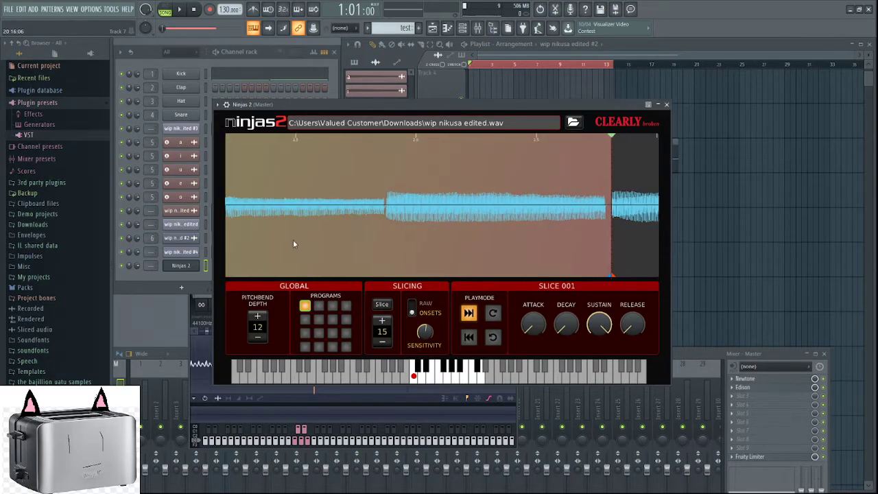
{"action": "mouse_move", "coordinate": [531, 136]}
{"action": "left_mouse_down"}
{"action": "mouse_move", "coordinate": [501, 147]}
{"action": "mouse_move", "coordinate": [557, 158]}
{"action": "mouse_move", "coordinate": [499, 158]}
{"action": "mouse_move", "coordinate": [532, 152]}
{"action": "mouse_move", "coordinate": [529, 211]}
{"action": "left_mouse_up"}
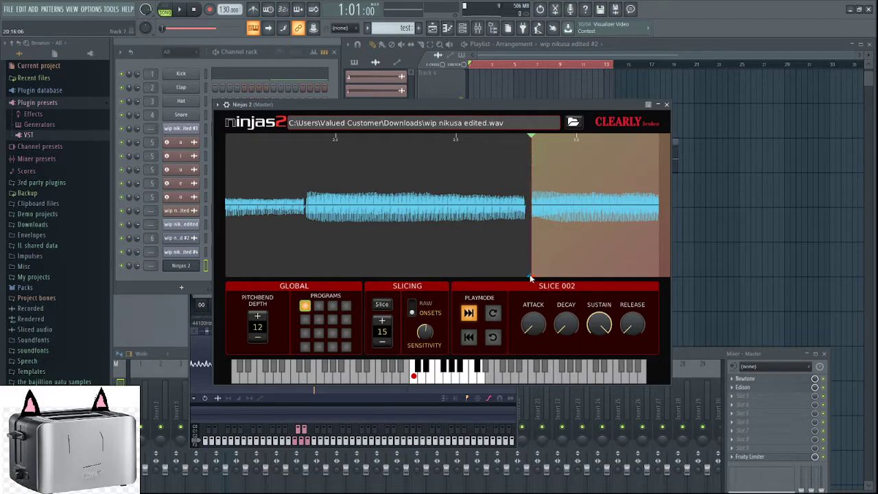
{"action": "mouse_move", "coordinate": [533, 138]}
{"action": "left_mouse_down"}
{"action": "mouse_move", "coordinate": [525, 161]}
{"action": "mouse_move", "coordinate": [533, 169]}
{"action": "left_mouse_up"}
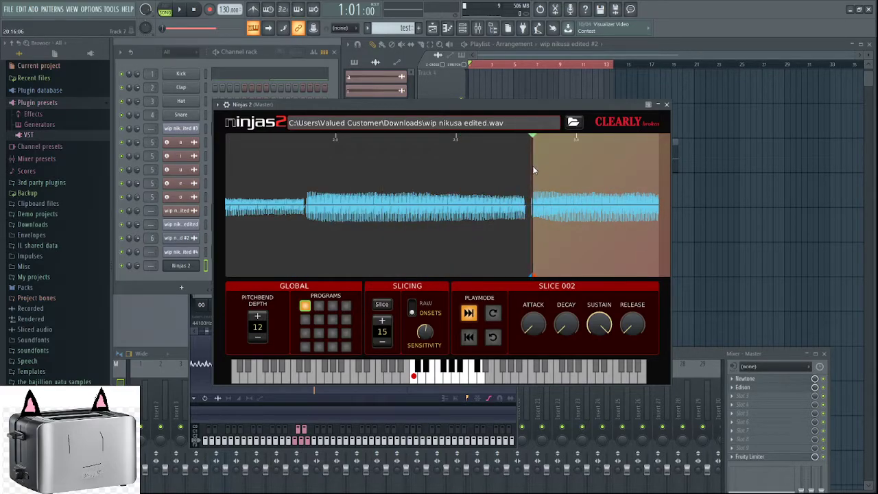
Trim slice 1 to its first note, with its start at about 0.03 s and its end at about 0.93 s
{"action": "mouse_move", "coordinate": [530, 277]}
{"action": "left_mouse_down"}
{"action": "mouse_move", "coordinate": [295, 264]}
{"action": "mouse_move", "coordinate": [468, 280]}
{"action": "left_mouse_up"}
{"action": "mouse_move", "coordinate": [534, 278]}
{"action": "left_mouse_down"}
{"action": "mouse_move", "coordinate": [507, 279]}
{"action": "mouse_move", "coordinate": [641, 279]}
{"action": "mouse_move", "coordinate": [488, 276]}
{"action": "mouse_move", "coordinate": [284, 243]}
{"action": "mouse_move", "coordinate": [370, 278]}
{"action": "left_mouse_up"}
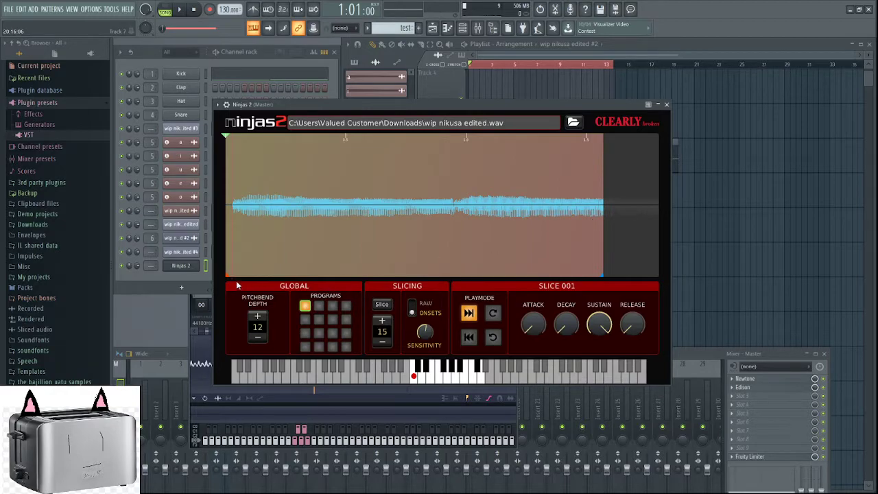
{"action": "mouse_move", "coordinate": [227, 279]}
{"action": "left_mouse_down"}
{"action": "mouse_move", "coordinate": [296, 260]}
{"action": "mouse_move", "coordinate": [279, 265]}
{"action": "mouse_move", "coordinate": [410, 268]}
{"action": "mouse_move", "coordinate": [336, 266]}
{"action": "mouse_move", "coordinate": [233, 279]}
{"action": "left_mouse_up"}
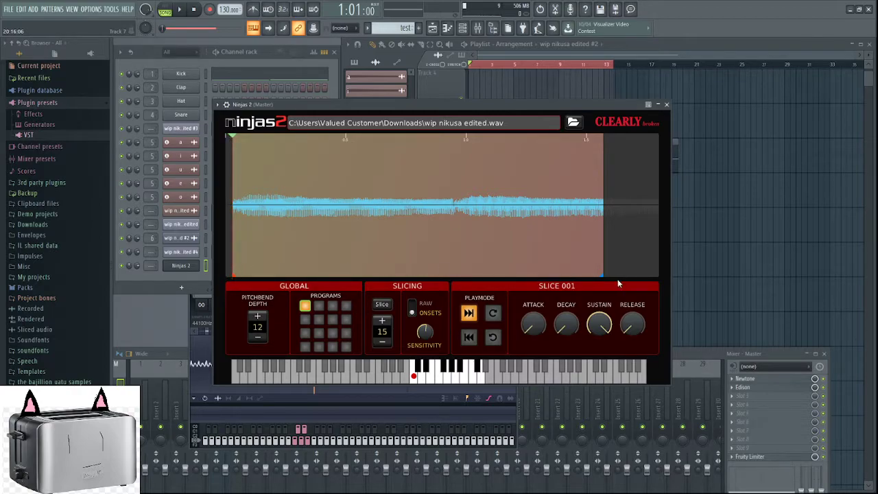
{"action": "left_click_drag", "start_coordinate": [604, 278], "coordinate": [451, 263]}
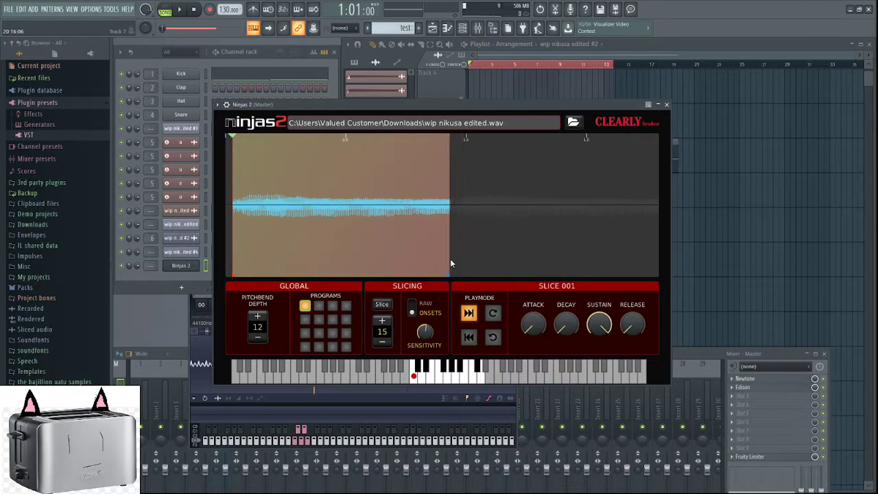
Audition slice 1 while tightening its start to about 0.06 s and its end to about 0.87 s
{"action": "left_click", "coordinate": [413, 378]}
{"action": "left_click", "coordinate": [414, 378]}
{"action": "left_click_drag", "start_coordinate": [238, 281], "coordinate": [241, 277]}
{"action": "left_click", "coordinate": [413, 378]}
{"action": "left_click", "coordinate": [413, 377]}
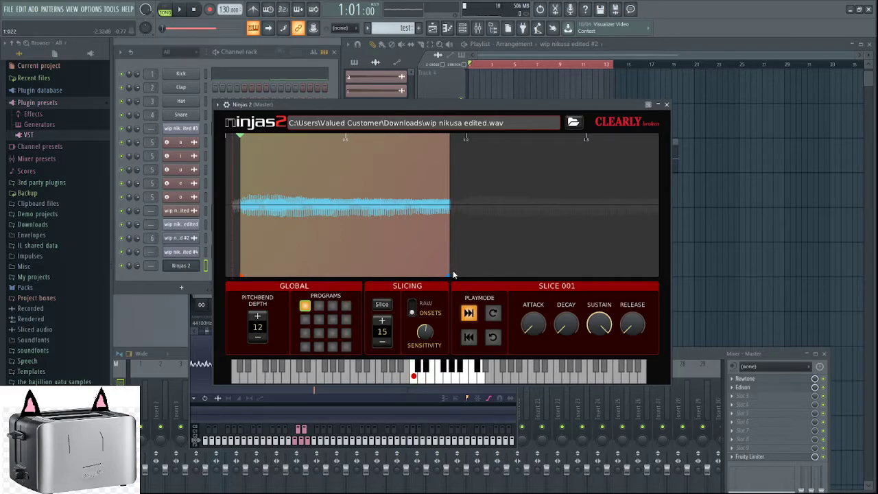
{"action": "left_click_drag", "start_coordinate": [441, 278], "coordinate": [435, 277]}
{"action": "left_click", "coordinate": [415, 378]}
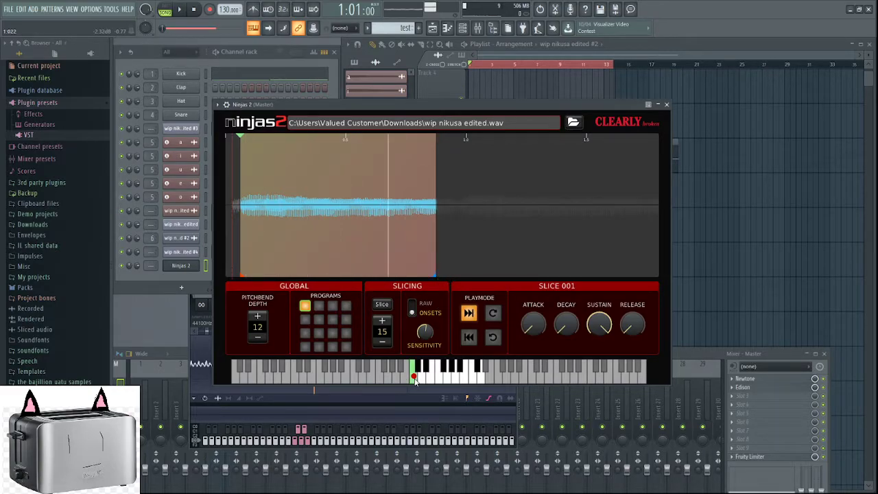
Add a slice marker just after the start of slice 2 and delete it again
{"action": "left_click_drag", "start_coordinate": [585, 245], "coordinate": [398, 238]}
{"action": "left_click_drag", "start_coordinate": [620, 242], "coordinate": [426, 236]}
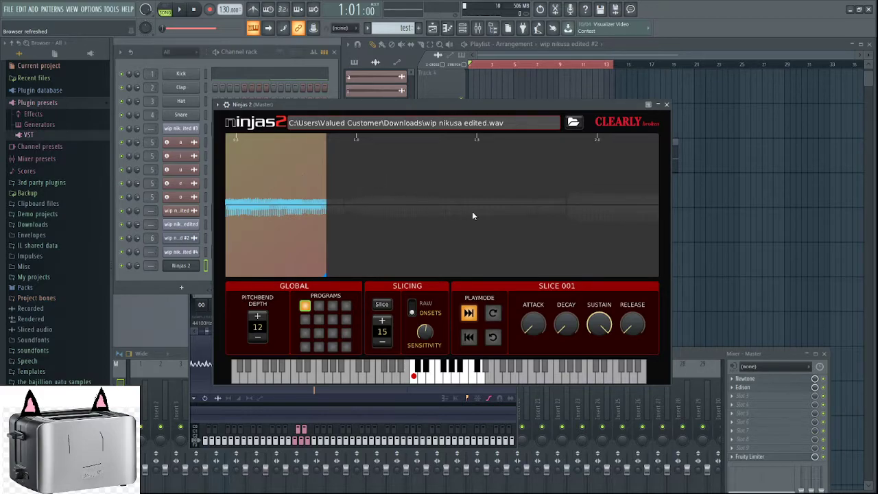
{"action": "scroll", "coordinate": [395, 213], "scroll_direction": "down", "scroll_amount": 3}
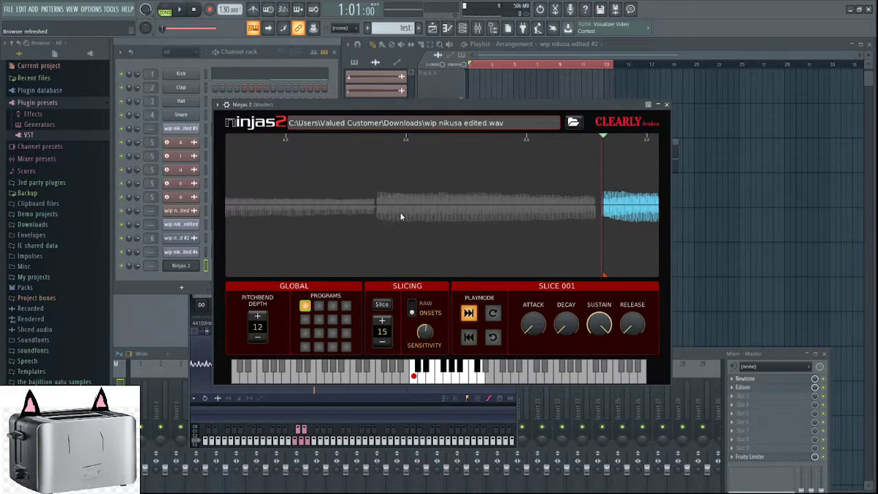
{"action": "double_click", "coordinate": [628, 190]}
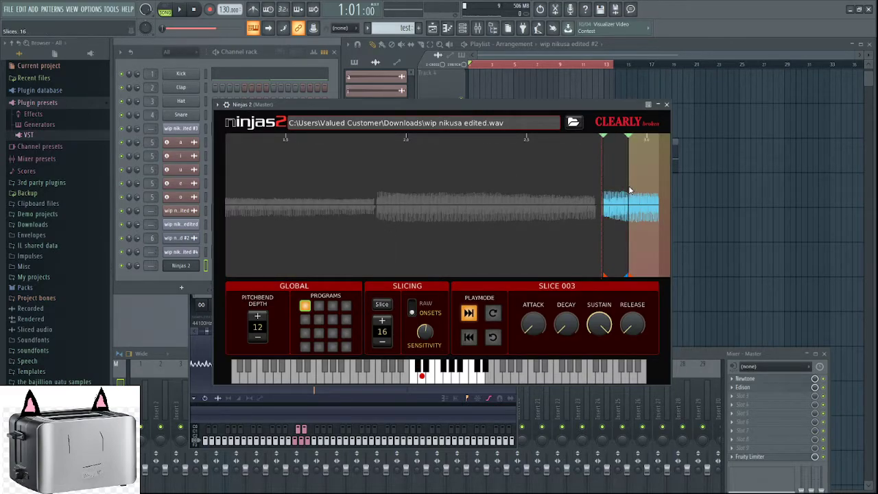
{"action": "double_click", "coordinate": [630, 137]}
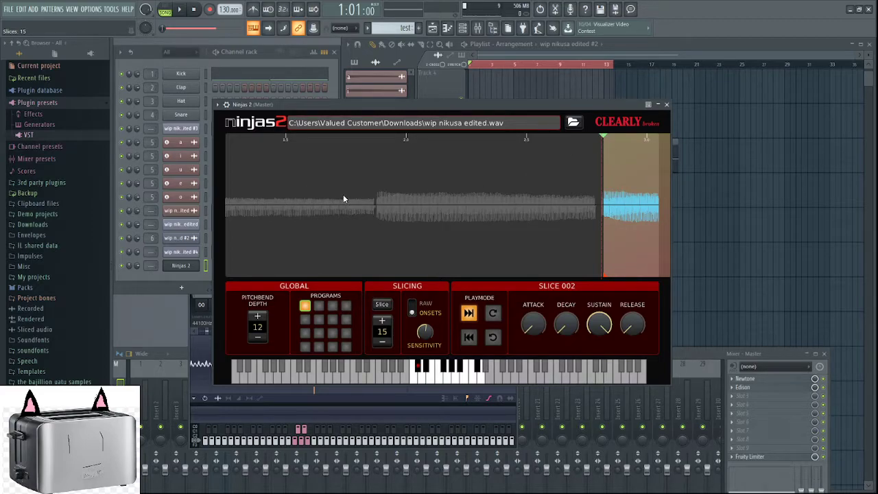
{"action": "left_click_drag", "start_coordinate": [323, 176], "coordinate": [513, 175]}
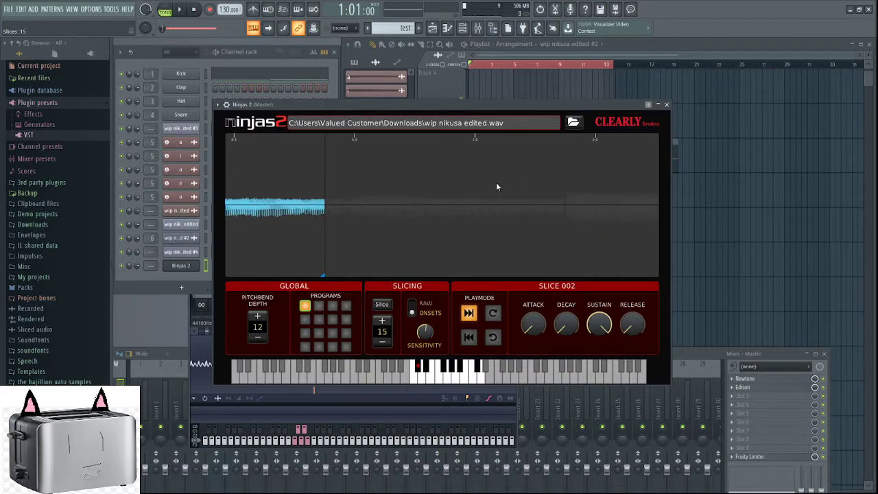
{"action": "scroll", "coordinate": [481, 192], "scroll_direction": "down", "scroll_amount": 3}
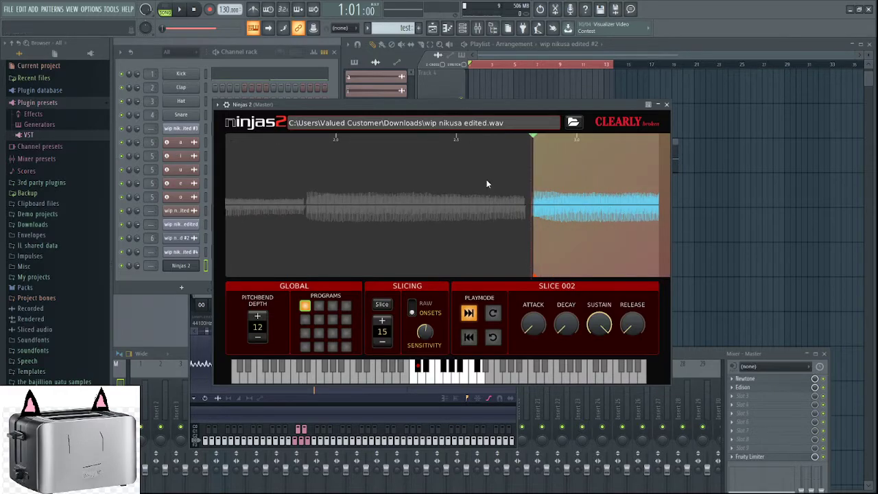
Move the start marker of slice 2 back to the end of the first note, at about 0.94 s
{"action": "left_click_drag", "start_coordinate": [533, 138], "coordinate": [226, 141]}
{"action": "scroll", "coordinate": [353, 198], "scroll_direction": "up", "scroll_amount": 5}
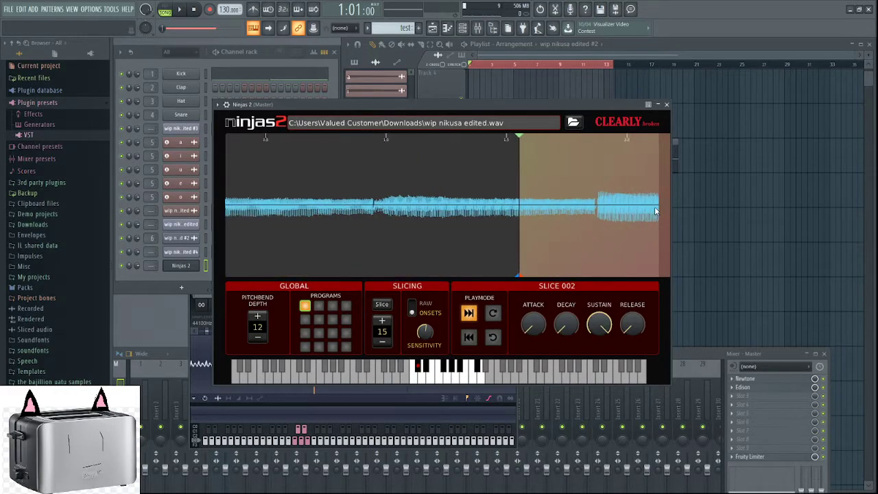
{"action": "scroll", "coordinate": [524, 203], "scroll_direction": "down", "scroll_amount": 1}
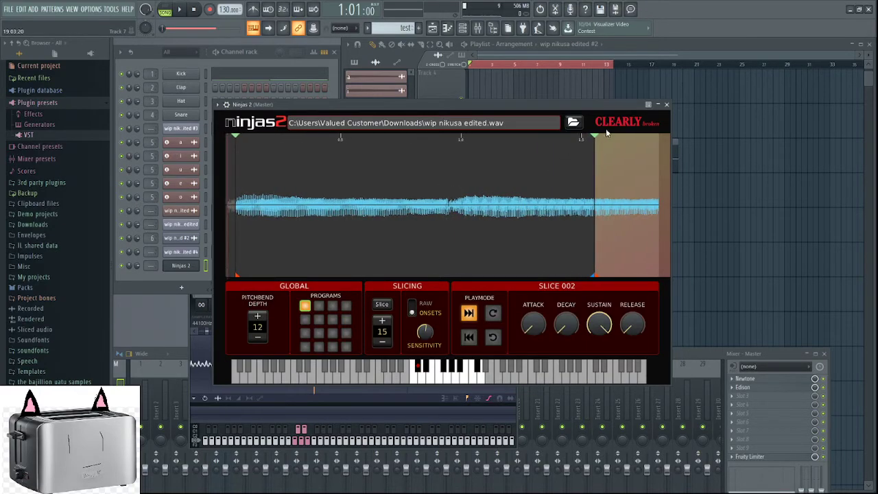
{"action": "left_click_drag", "start_coordinate": [596, 138], "coordinate": [445, 154]}
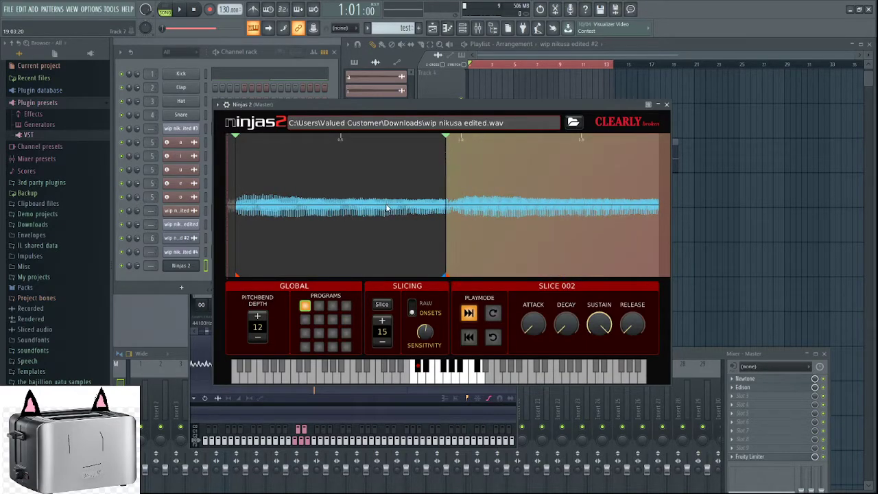
Add a slice marker in the middle of slice 1 at about 0.47 s and delete it again
{"action": "double_click", "coordinate": [332, 189]}
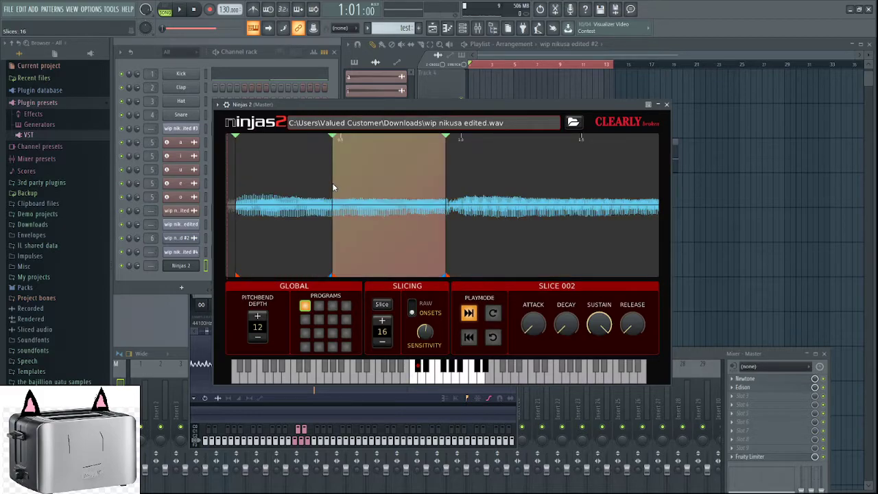
{"action": "left_click_drag", "start_coordinate": [303, 198], "coordinate": [307, 197]}
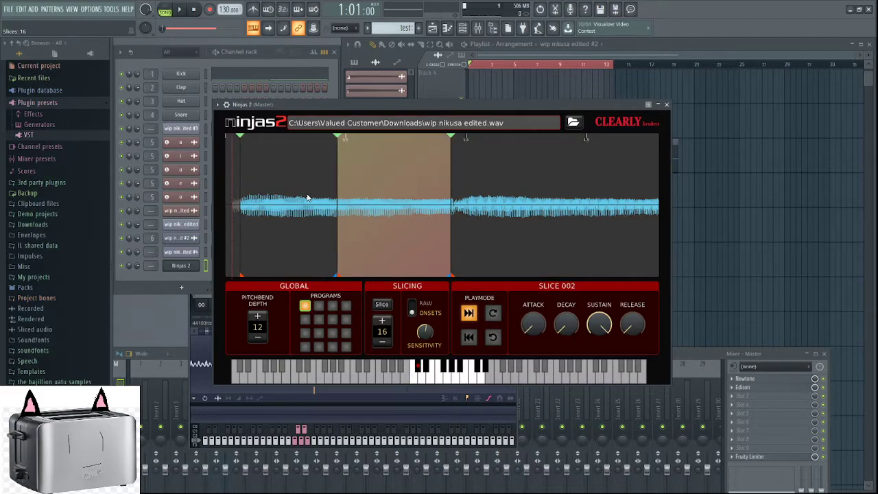
{"action": "double_click", "coordinate": [340, 136]}
Move the start marker of slice 2 to about 1.25 s, end slice 1 at about 0.92 s and audition it
{"action": "left_click_drag", "start_coordinate": [451, 139], "coordinate": [528, 141]}
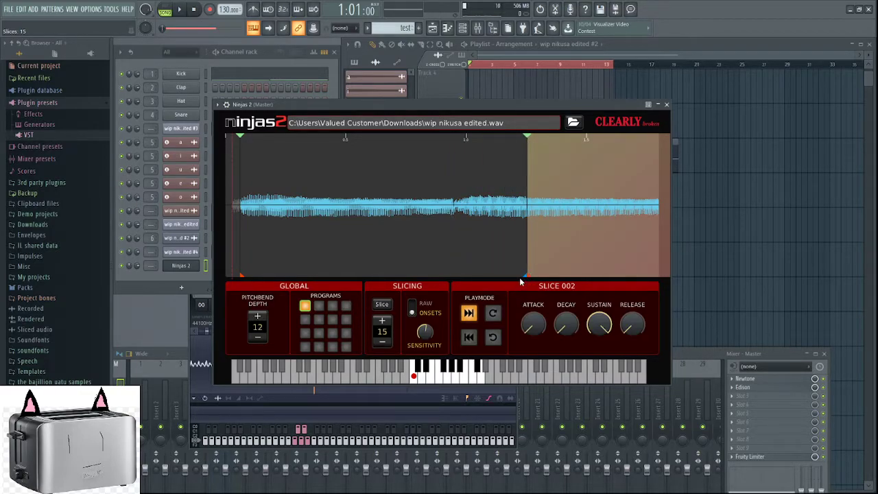
{"action": "left_click_drag", "start_coordinate": [526, 277], "coordinate": [446, 262]}
{"action": "left_click", "coordinate": [415, 379]}
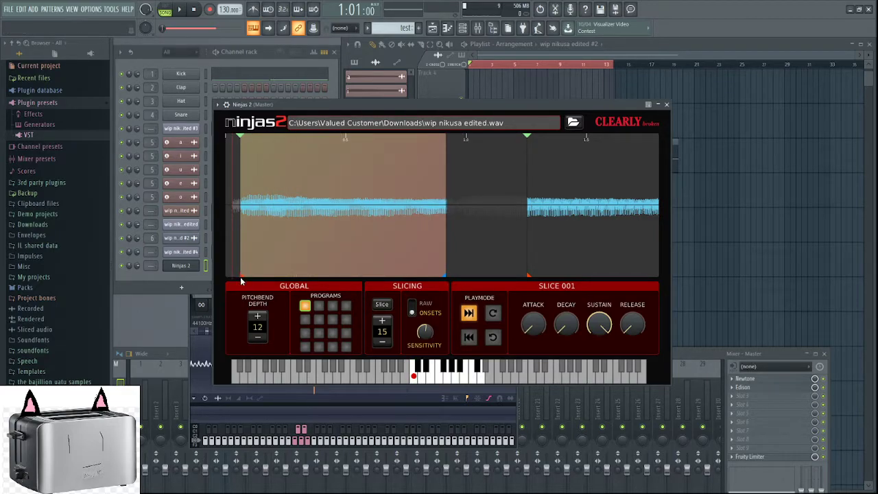
Tighten slice 1 to start at about 0.11 s and end at about 0.81 s, auditioning it after each change
{"action": "left_click_drag", "start_coordinate": [241, 279], "coordinate": [251, 277]}
{"action": "left_click", "coordinate": [413, 379]}
{"action": "left_click", "coordinate": [414, 378]}
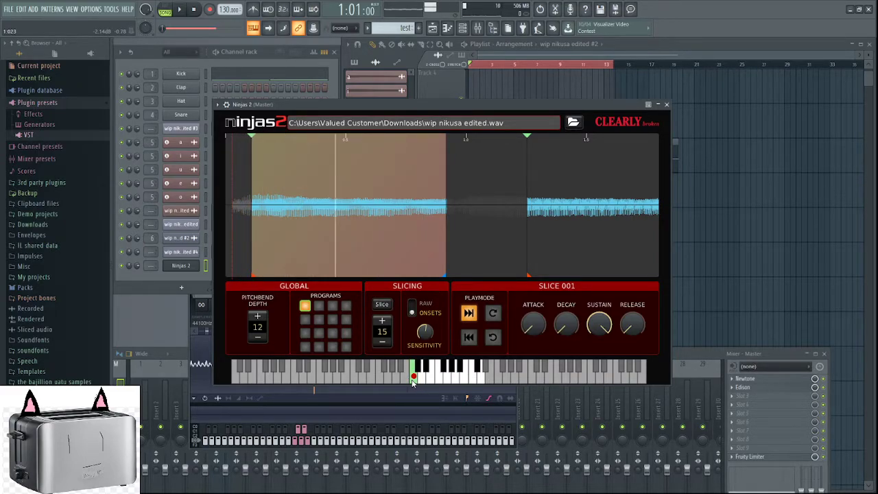
{"action": "left_click_drag", "start_coordinate": [446, 278], "coordinate": [420, 275]}
{"action": "left_click", "coordinate": [414, 375]}
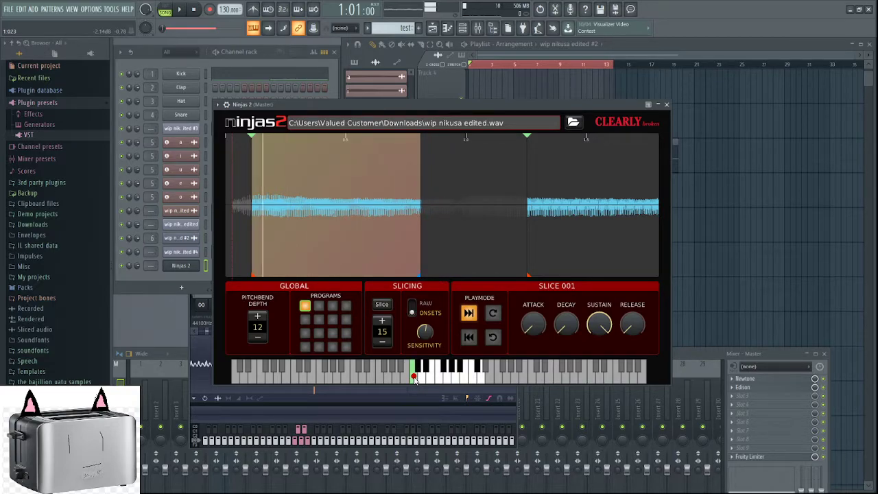
Move the start of slice 2 back to about 1.0 s and audition the slice
{"action": "mouse_move", "coordinate": [525, 255]}
{"action": "left_mouse_down"}
{"action": "mouse_move", "coordinate": [493, 252]}
{"action": "mouse_move", "coordinate": [434, 274]}
{"action": "mouse_move", "coordinate": [343, 275]}
{"action": "left_mouse_up"}
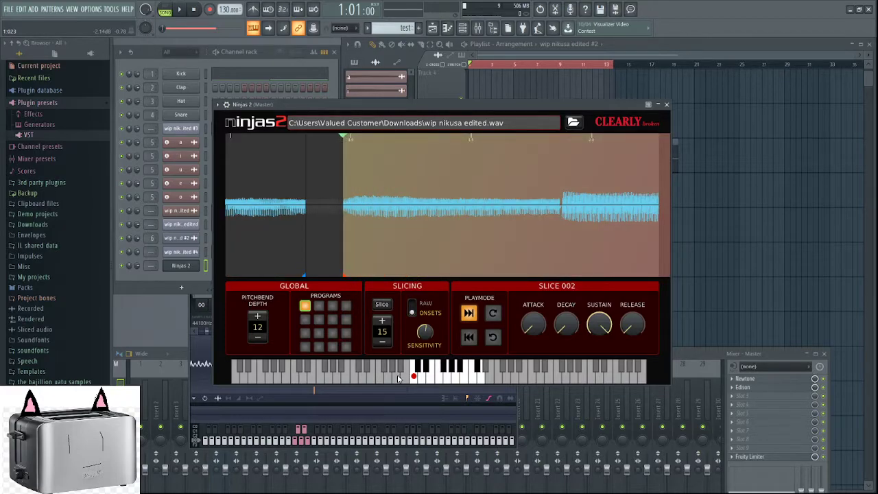
{"action": "left_click", "coordinate": [419, 369]}
{"action": "left_click_drag", "start_coordinate": [343, 274], "coordinate": [351, 277]}
{"action": "left_click", "coordinate": [417, 368]}
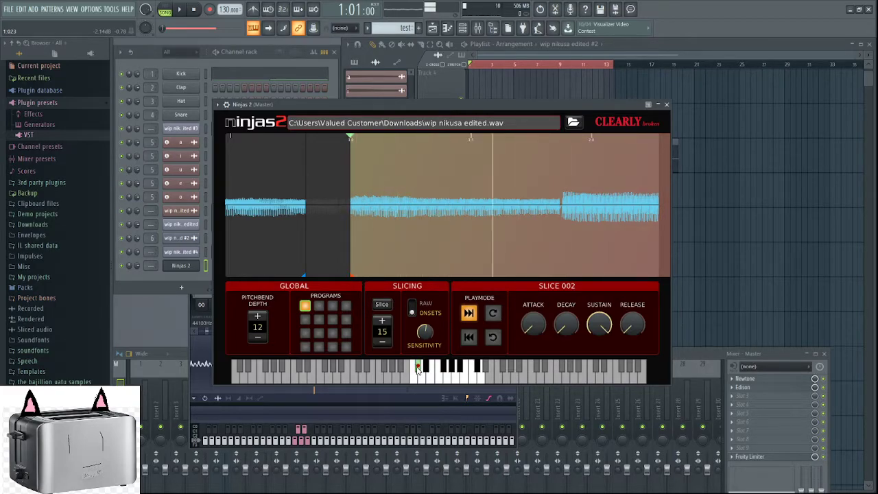
Add a slice marker at about 1.87 s, just before the third note, and audition slices 3 and 2
{"action": "left_click_drag", "start_coordinate": [557, 240], "coordinate": [453, 209]}
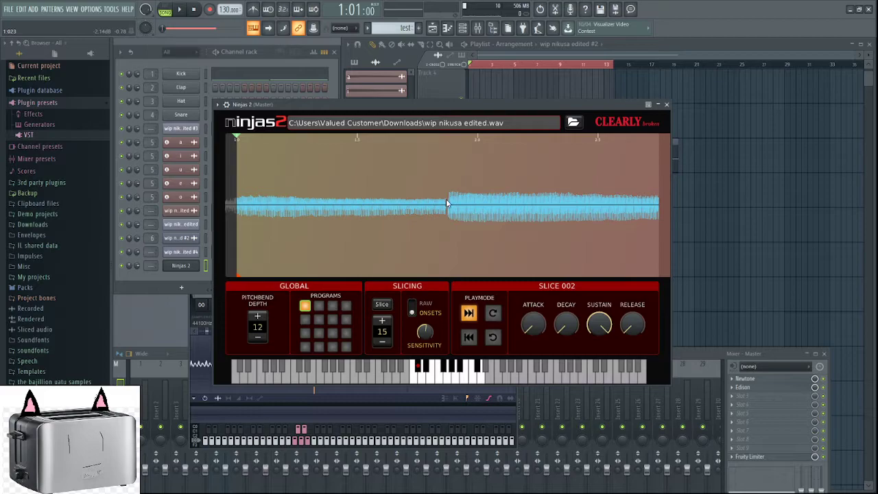
{"action": "double_click", "coordinate": [445, 204]}
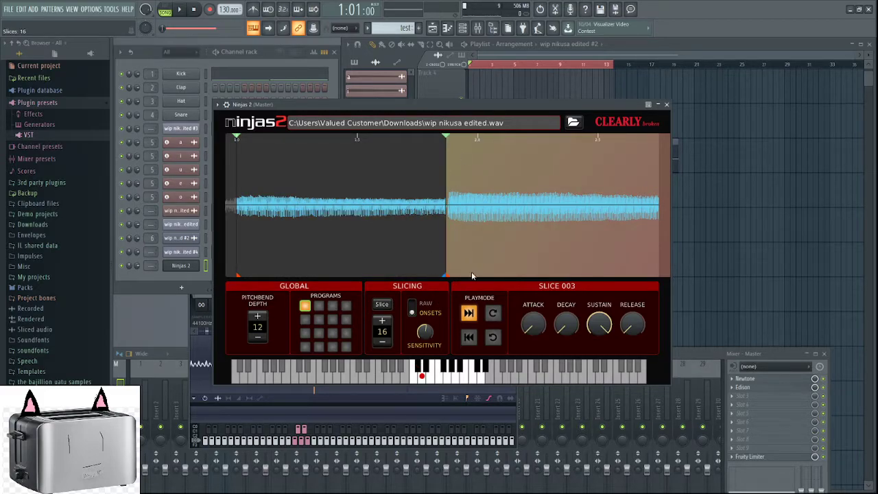
{"action": "left_click", "coordinate": [423, 373]}
{"action": "left_click", "coordinate": [418, 365]}
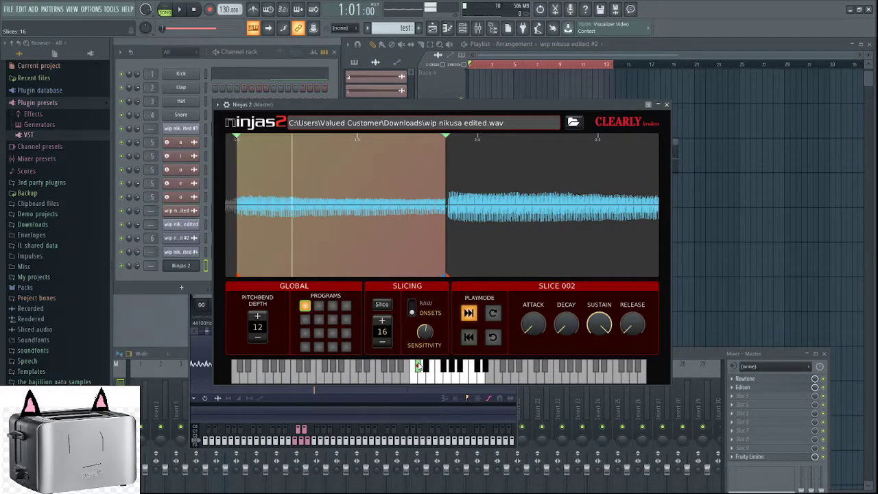
Set the end of slice 2 to about 1.83 s and the start of slice 3 to about 1.89 s, auditioning both slices
{"action": "left_click_drag", "start_coordinate": [443, 278], "coordinate": [436, 277]}
{"action": "left_click", "coordinate": [417, 369]}
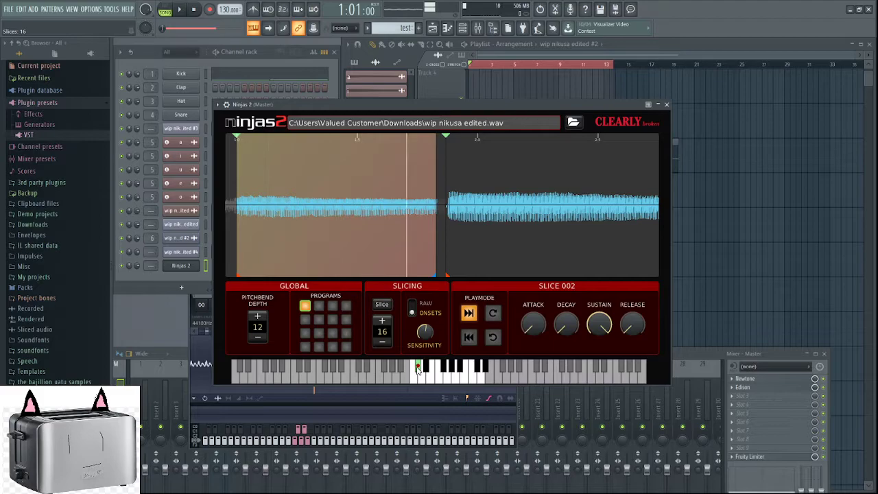
{"action": "left_click_drag", "start_coordinate": [446, 277], "coordinate": [451, 278]}
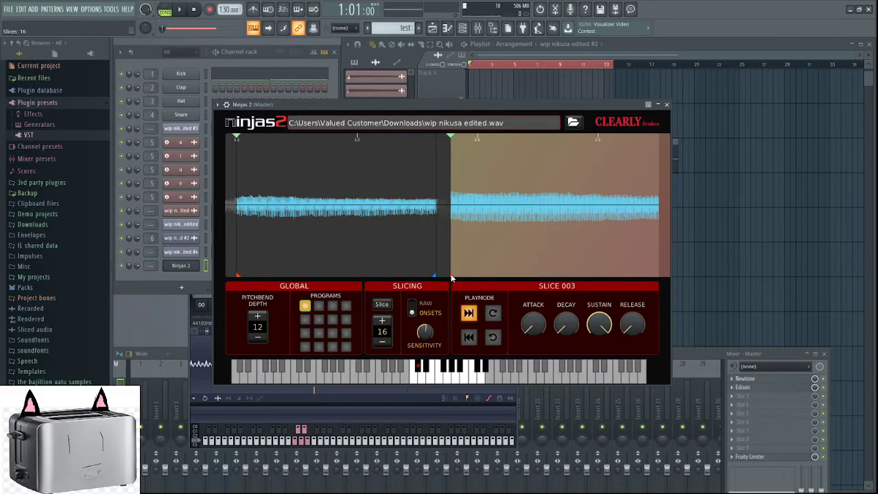
{"action": "left_click", "coordinate": [423, 376]}
Try to add a slice marker in the gap at about 2.8 s, switching the slicing mode to Raw and back to Onsets
{"action": "left_click", "coordinate": [335, 226]}
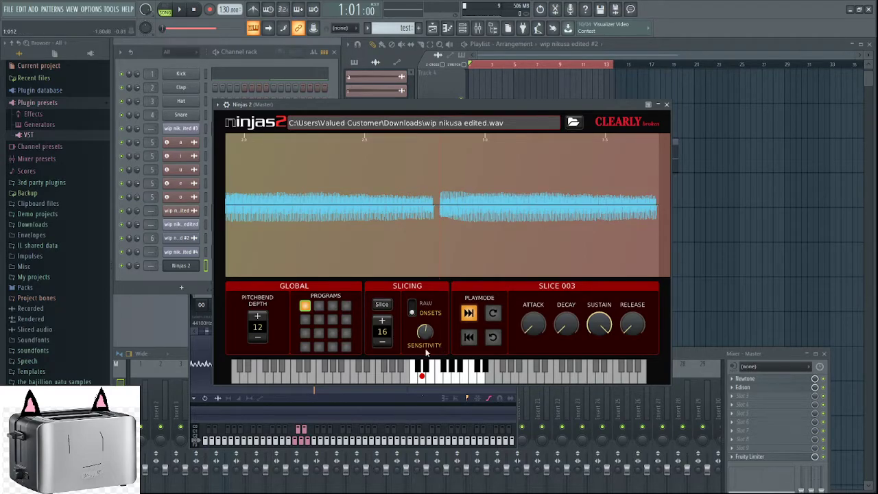
{"action": "left_click", "coordinate": [419, 371]}
{"action": "left_click", "coordinate": [434, 235]}
{"action": "left_click", "coordinate": [508, 222]}
{"action": "left_click_drag", "start_coordinate": [508, 221], "coordinate": [478, 245]}
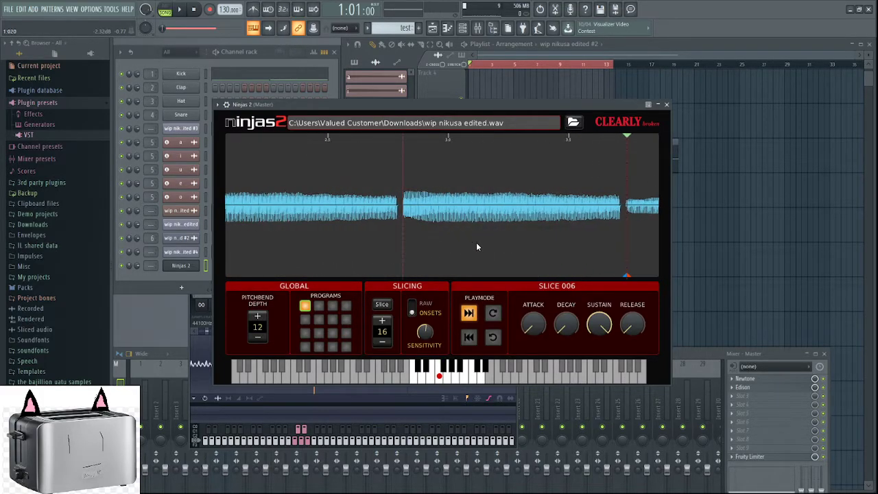
{"action": "left_click", "coordinate": [402, 217]}
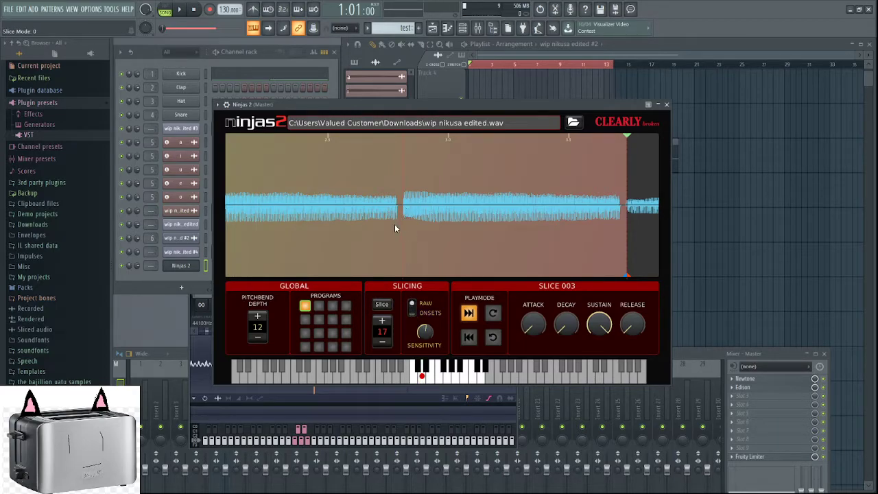
{"action": "left_click", "coordinate": [414, 310]}
Move the start marker of slice 4 back to about 2.92 s, just inside the fourth note
{"action": "left_click_drag", "start_coordinate": [604, 242], "coordinate": [387, 251]}
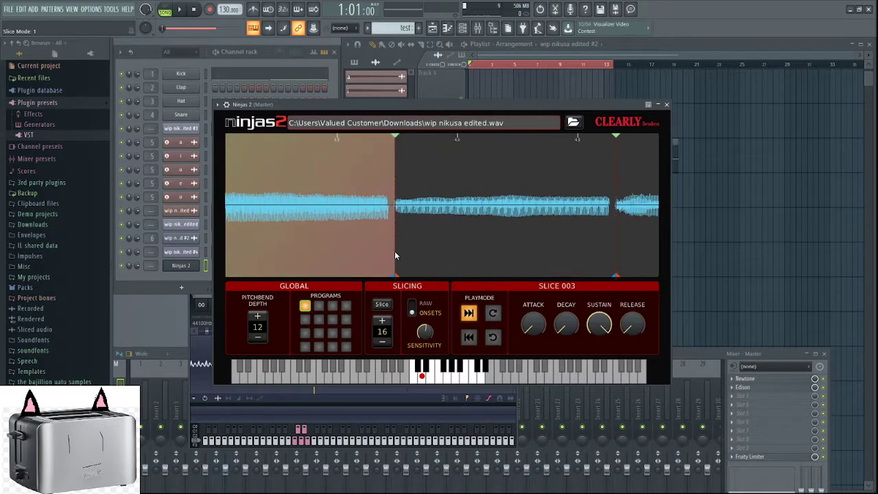
{"action": "left_click", "coordinate": [459, 230]}
{"action": "left_click", "coordinate": [366, 175]}
{"action": "left_click", "coordinate": [397, 137]}
{"action": "left_click_drag", "start_coordinate": [397, 137], "coordinate": [244, 144]}
{"action": "mouse_move", "coordinate": [295, 163]}
{"action": "left_mouse_down"}
{"action": "mouse_move", "coordinate": [604, 177]}
{"action": "mouse_move", "coordinate": [529, 186]}
{"action": "mouse_move", "coordinate": [486, 150]}
{"action": "mouse_move", "coordinate": [401, 139]}
{"action": "mouse_move", "coordinate": [429, 138]}
{"action": "left_mouse_up"}
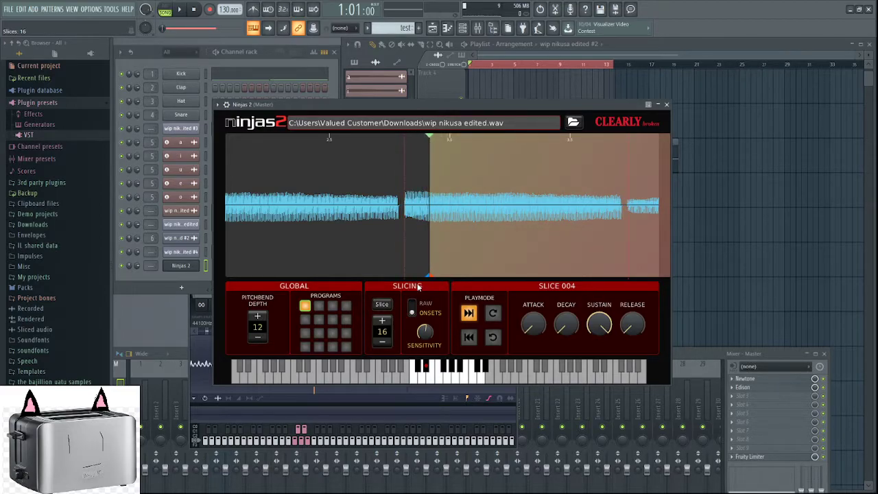
Set the end of slice 3 to about 2.77 s and the start of slice 4 to about 2.83 s, auditioning the slices
{"action": "left_click_drag", "start_coordinate": [405, 277], "coordinate": [401, 277]}
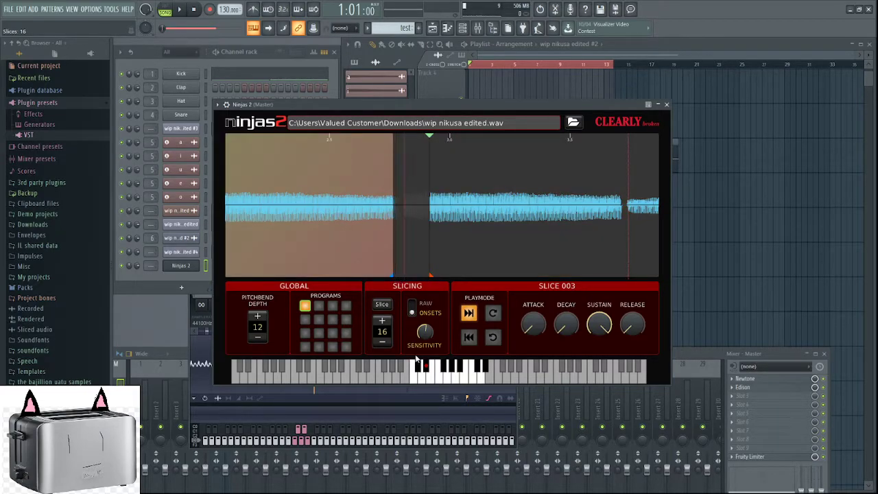
{"action": "left_click", "coordinate": [428, 373]}
{"action": "left_click", "coordinate": [416, 376]}
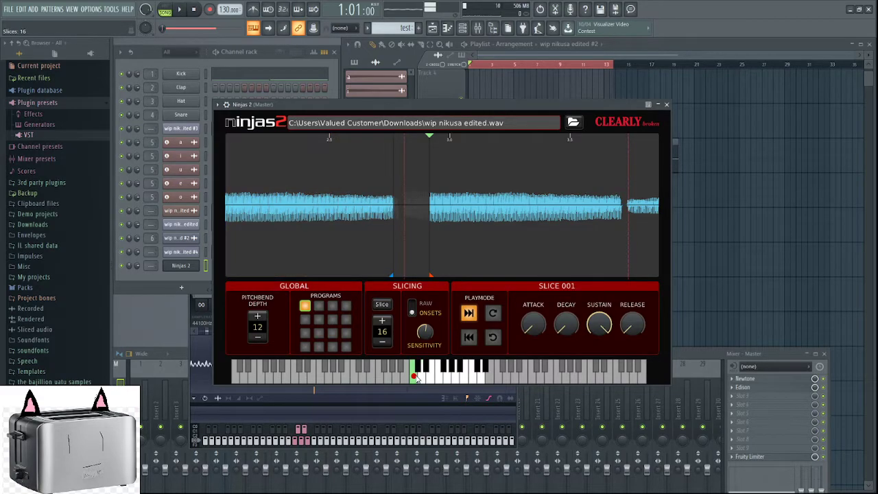
{"action": "left_click", "coordinate": [421, 377]}
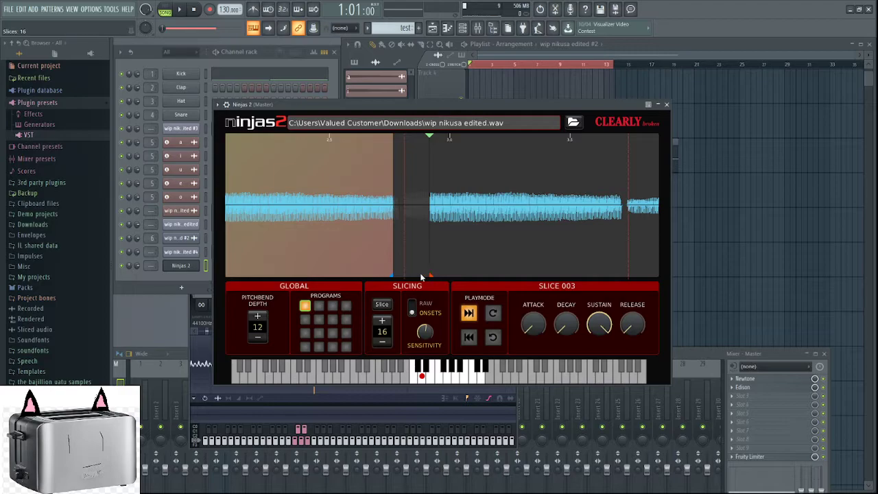
{"action": "left_click_drag", "start_coordinate": [431, 280], "coordinate": [407, 277]}
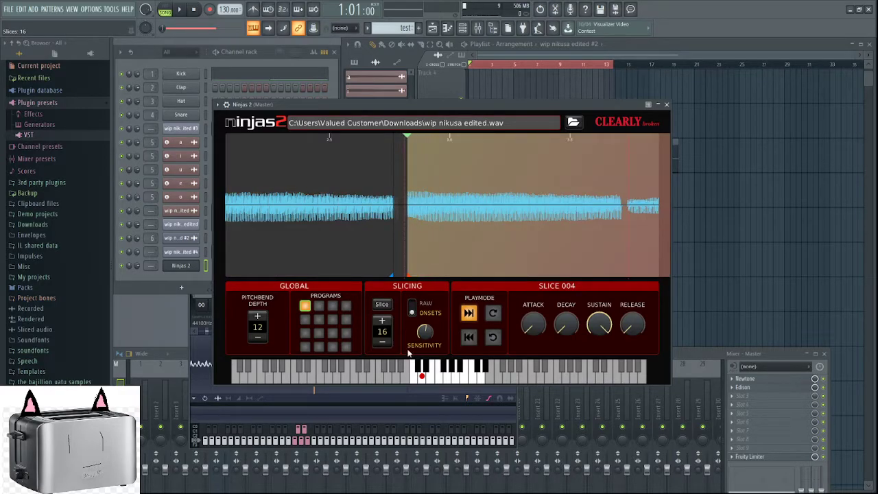
{"action": "left_click", "coordinate": [421, 376]}
{"action": "left_click", "coordinate": [426, 367]}
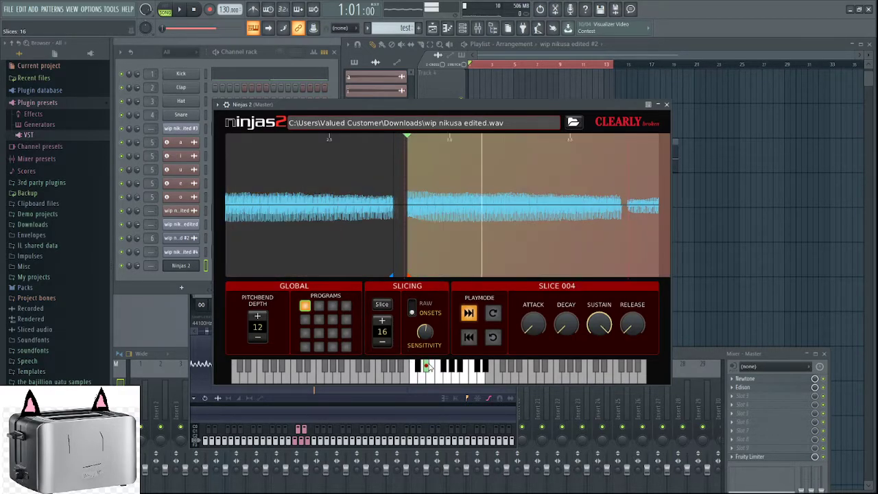
Add a slice marker at about 3.75 s, pull the end of slice 4 back to about 3.69 s and audition the slices
{"action": "mouse_move", "coordinate": [645, 227]}
{"action": "left_mouse_down"}
{"action": "mouse_move", "coordinate": [414, 227]}
{"action": "mouse_move", "coordinate": [453, 231]}
{"action": "left_mouse_up"}
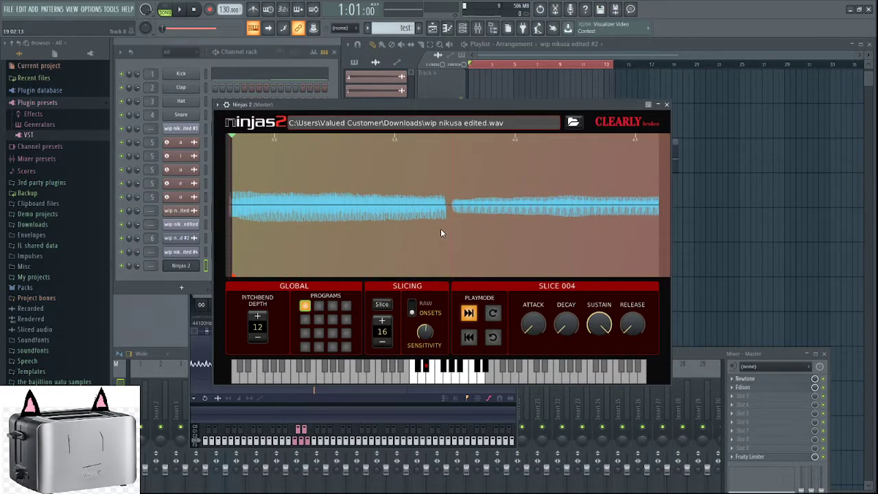
{"action": "double_click", "coordinate": [456, 234]}
{"action": "left_click_drag", "start_coordinate": [456, 278], "coordinate": [440, 280]}
{"action": "left_click", "coordinate": [437, 379]}
{"action": "left_click", "coordinate": [427, 366]}
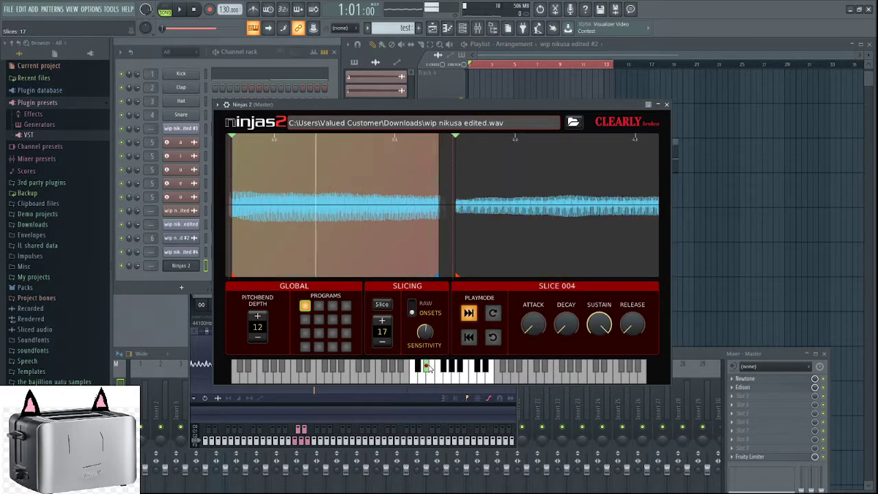
{"action": "left_click", "coordinate": [430, 375]}
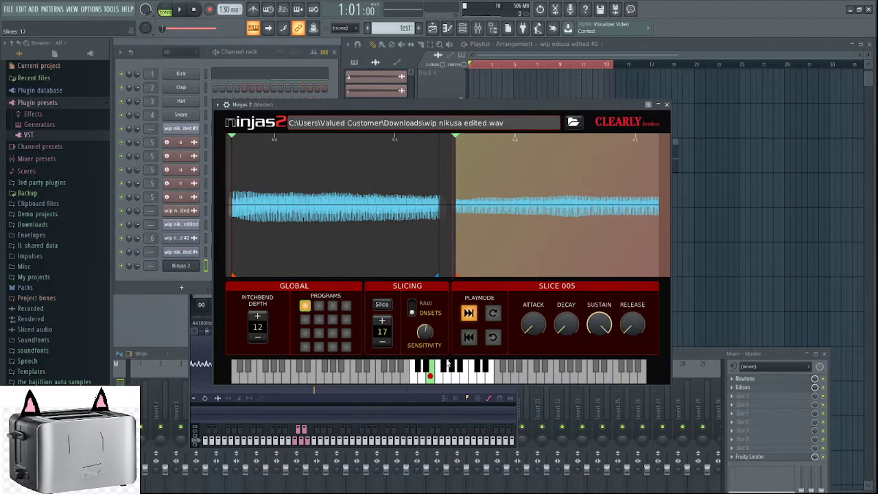
Set the end of slice 5 to about 4.6 s and audition slices 5 and 6
{"action": "scroll", "coordinate": [532, 237], "scroll_direction": "right", "scroll_amount": 2}
{"action": "scroll", "coordinate": [532, 238], "scroll_direction": "right", "scroll_amount": 3}
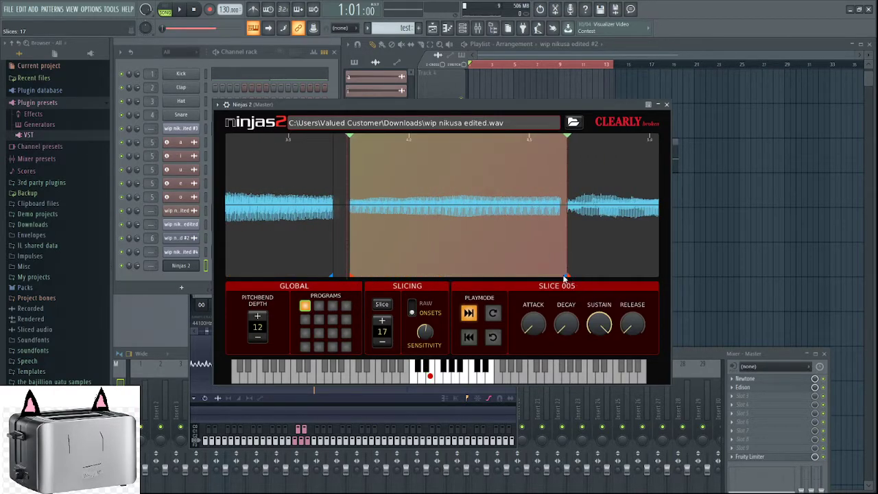
{"action": "left_click_drag", "start_coordinate": [566, 277], "coordinate": [554, 275]}
{"action": "left_click", "coordinate": [428, 382]}
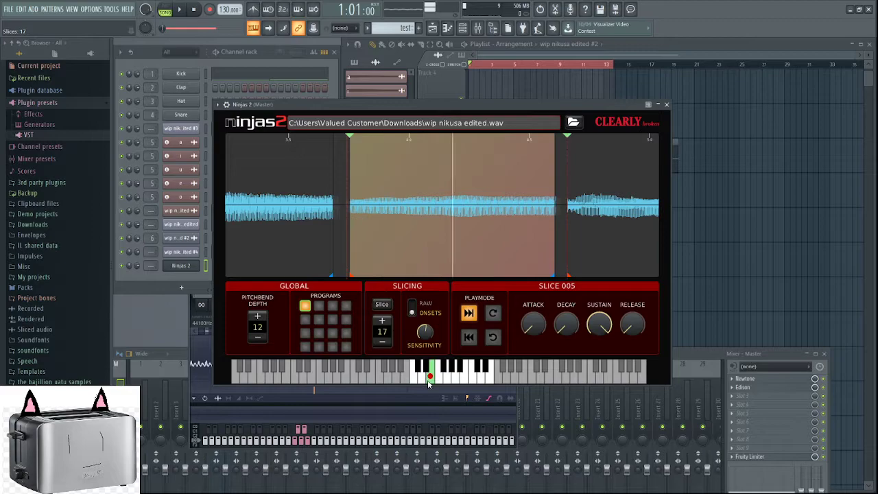
{"action": "scroll", "coordinate": [461, 221], "scroll_direction": "up", "scroll_amount": 4}
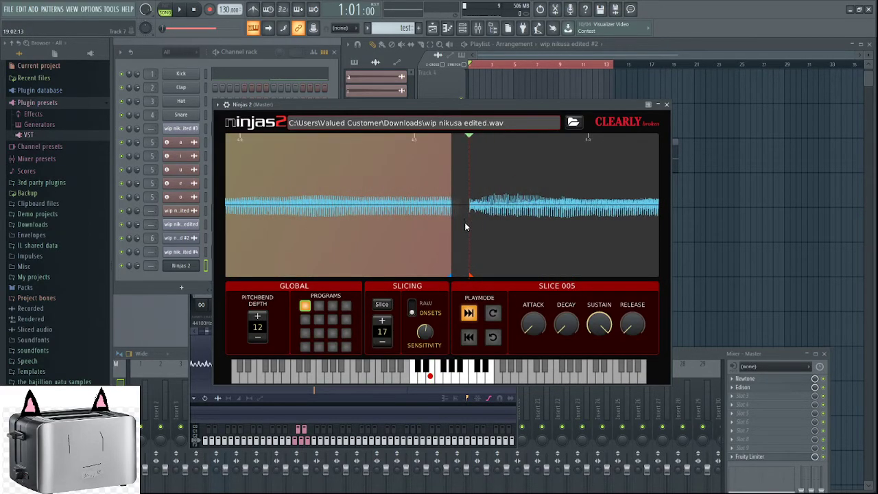
{"action": "left_click", "coordinate": [441, 379]}
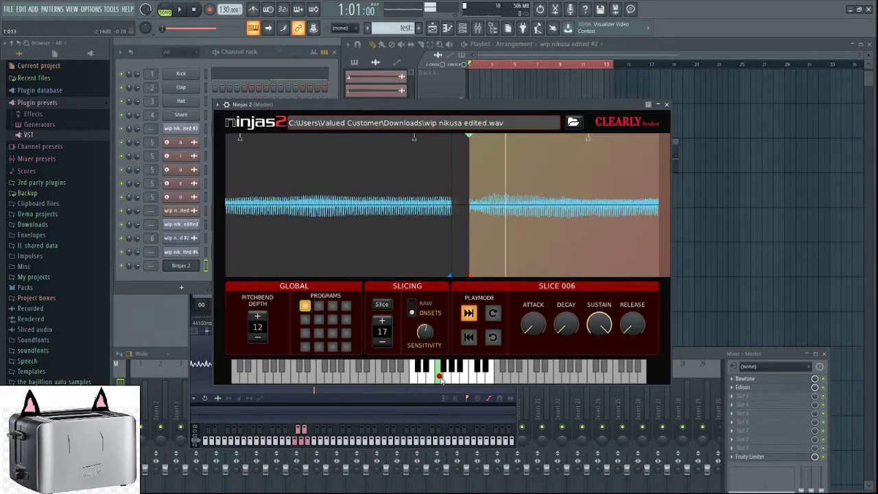
Examine the waveform of the notes contained in slice 6 and audition slice 5 again
{"action": "left_click_drag", "start_coordinate": [509, 197], "coordinate": [340, 199]}
{"action": "left_click_drag", "start_coordinate": [602, 200], "coordinate": [547, 231]}
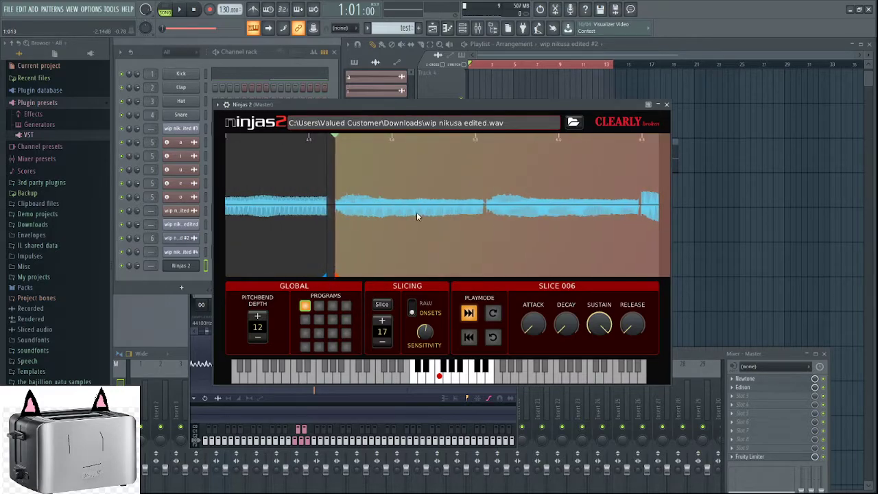
{"action": "left_click_drag", "start_coordinate": [416, 216], "coordinate": [401, 244]}
{"action": "left_click", "coordinate": [431, 381]}
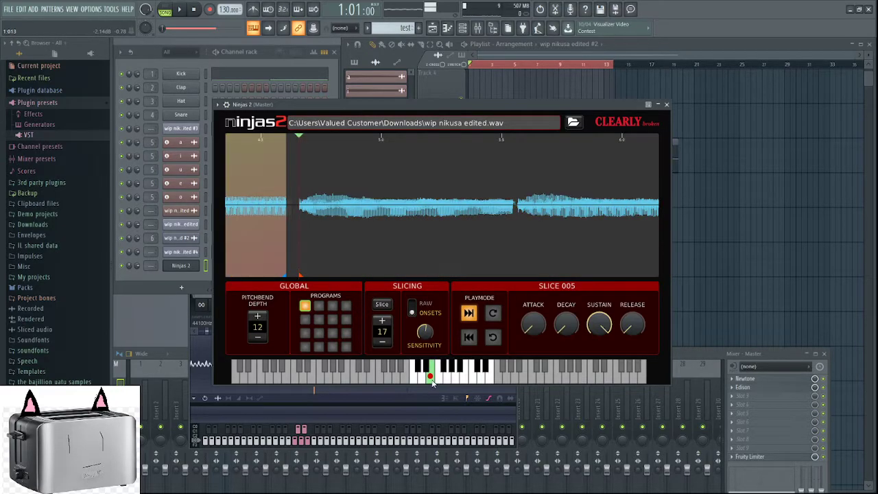
Add a slice marker at about 5.55 s inside slice 6 and pull the end of slice 6 back to about 5.52 s
{"action": "left_click", "coordinate": [442, 378]}
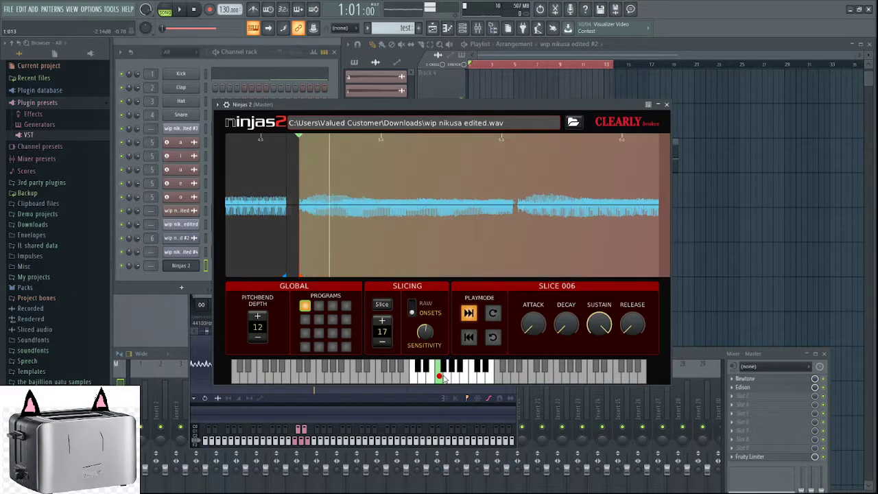
{"action": "left_click", "coordinate": [515, 227]}
{"action": "left_click_drag", "start_coordinate": [513, 278], "coordinate": [507, 279]}
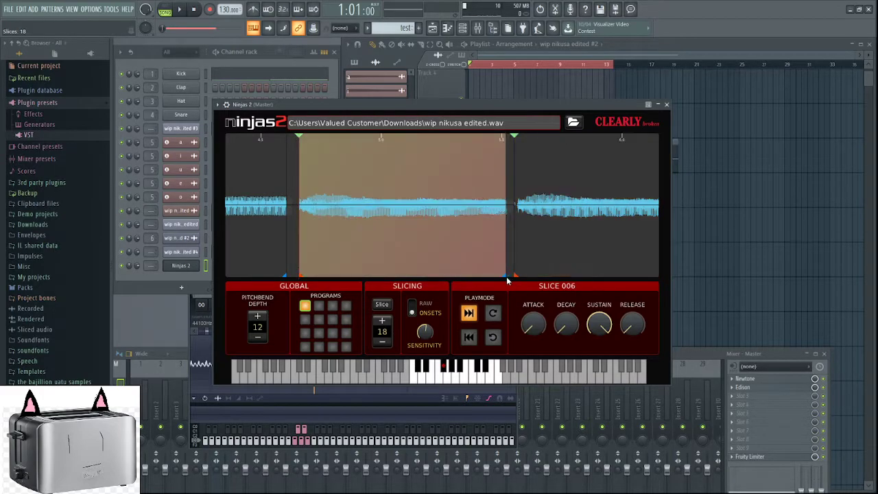
Remove the marker at the start of slice 6, then reset slice 5's end to about 4.6 s and slice 6's start to about 4.67 s
{"action": "right_click", "coordinate": [297, 277]}
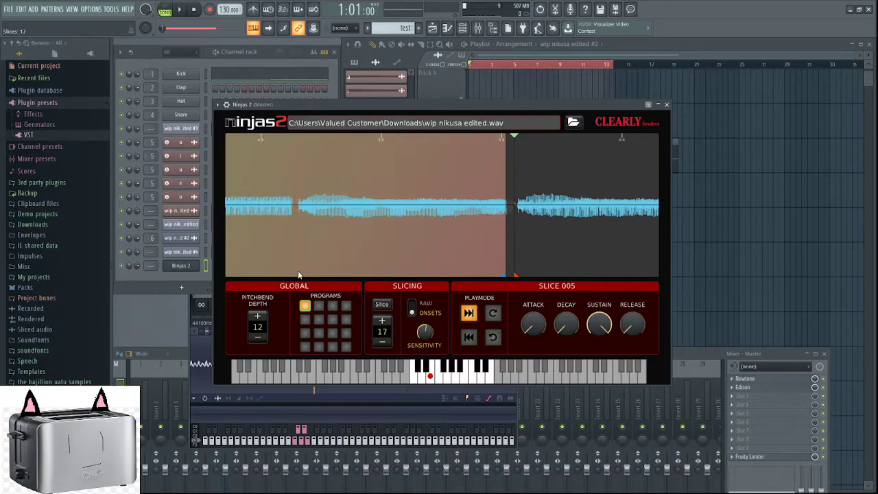
{"action": "scroll", "coordinate": [330, 255], "scroll_direction": "up", "scroll_amount": 3}
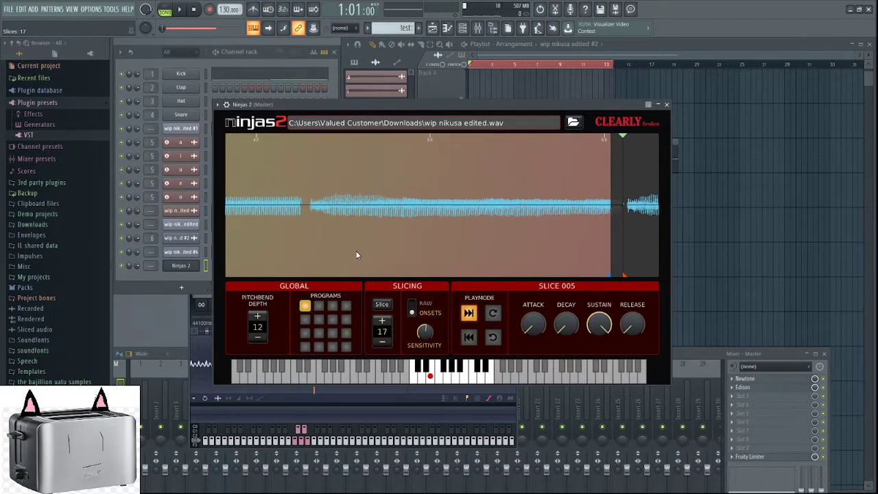
{"action": "scroll", "coordinate": [388, 249], "scroll_direction": "down", "scroll_amount": 4}
{"action": "scroll", "coordinate": [388, 250], "scroll_direction": "up", "scroll_amount": 2}
{"action": "left_click_drag", "start_coordinate": [474, 275], "coordinate": [367, 275]}
{"action": "left_click_drag", "start_coordinate": [478, 277], "coordinate": [377, 275]}
{"action": "scroll", "coordinate": [480, 265], "scroll_direction": "up", "scroll_amount": 2}
{"action": "scroll", "coordinate": [480, 262], "scroll_direction": "up", "scroll_amount": 1}
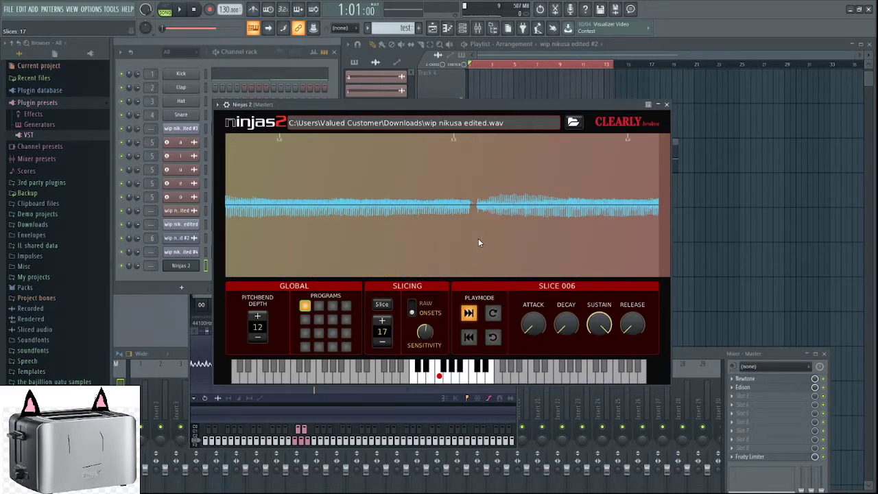
Add a slice marker at about 5.87 s and pull the end of slice 6 back to about 5.53 s
{"action": "scroll", "coordinate": [478, 242], "scroll_direction": "down", "scroll_amount": 3}
{"action": "double_click", "coordinate": [530, 230]}
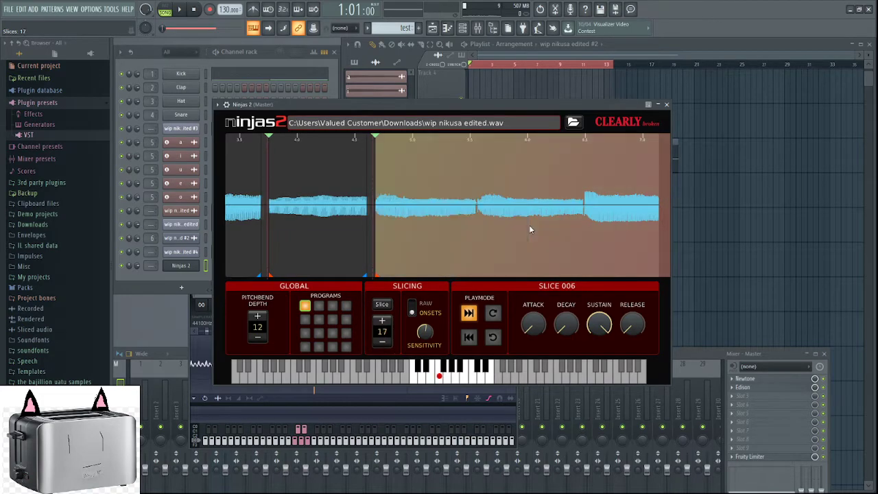
{"action": "double_click", "coordinate": [513, 233]}
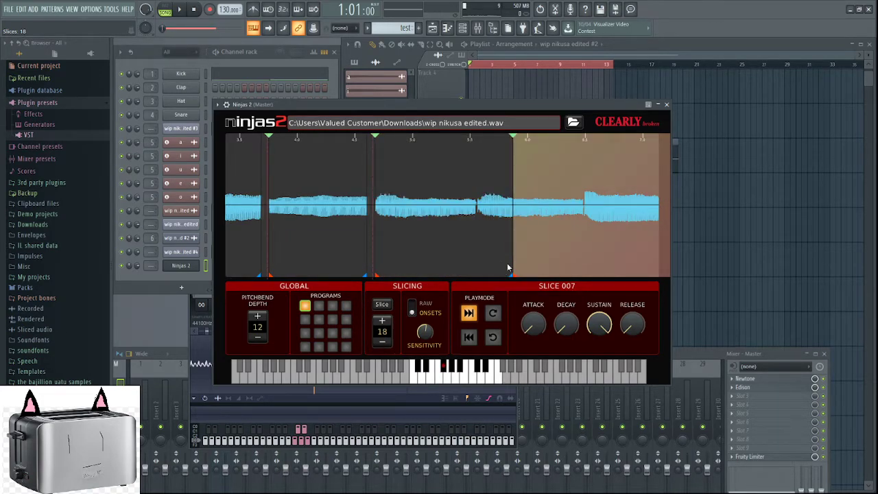
{"action": "scroll", "coordinate": [521, 275], "scroll_direction": "up", "scroll_amount": 2}
{"action": "left_click", "coordinate": [462, 277]}
{"action": "left_click_drag", "start_coordinate": [462, 276], "coordinate": [442, 270]}
Audition the slices in order from slice 1 through slice 7
{"action": "left_click", "coordinate": [447, 378]}
{"action": "left_click", "coordinate": [438, 379]}
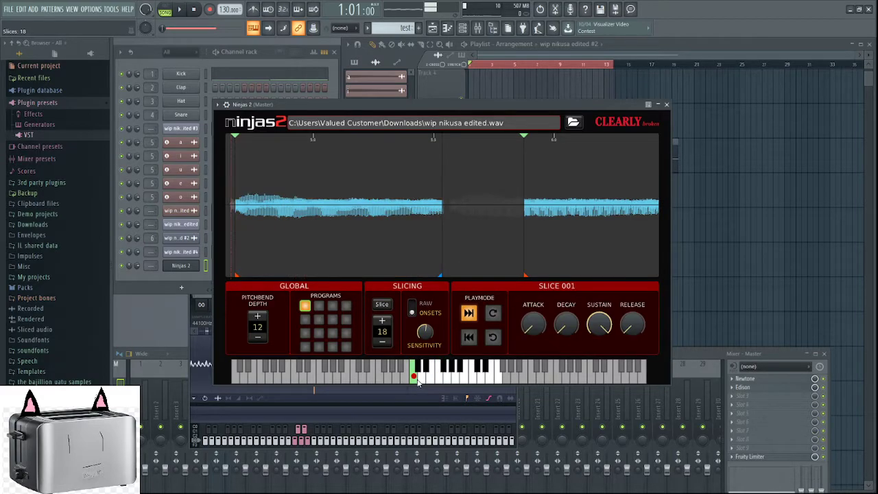
{"action": "left_click", "coordinate": [419, 369]}
{"action": "left_click", "coordinate": [421, 375]}
{"action": "left_click", "coordinate": [425, 367]}
{"action": "left_click", "coordinate": [430, 376]}
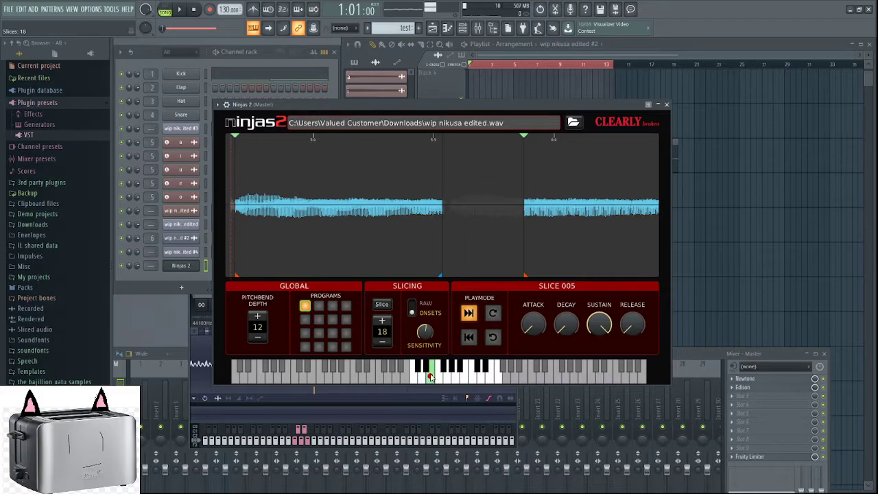
{"action": "left_click", "coordinate": [438, 377]}
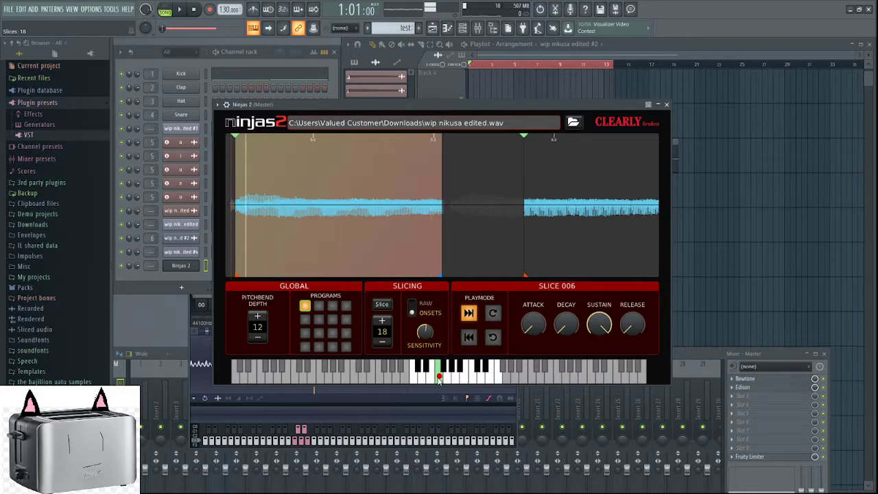
{"action": "left_click", "coordinate": [444, 372]}
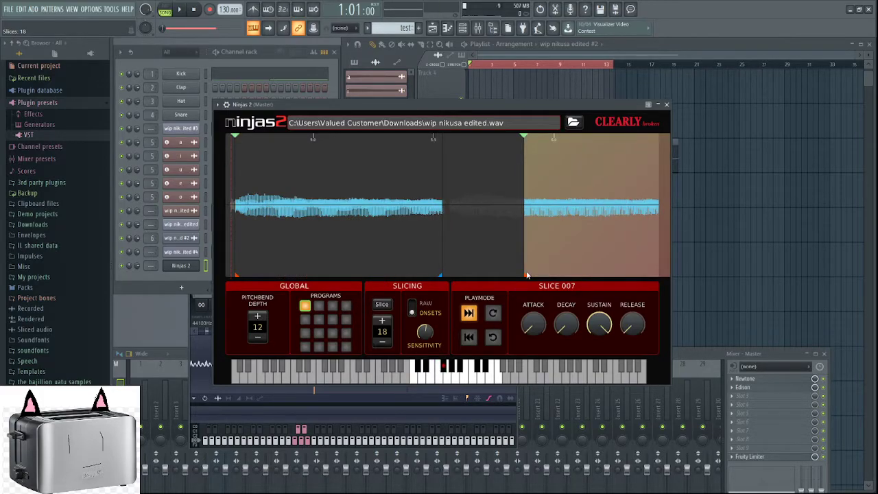
Set the start of slice 7 to about 5.6 s and its end to about 6.47 s, auditioning slices 7 and 8
{"action": "left_click_drag", "start_coordinate": [526, 274], "coordinate": [457, 274]}
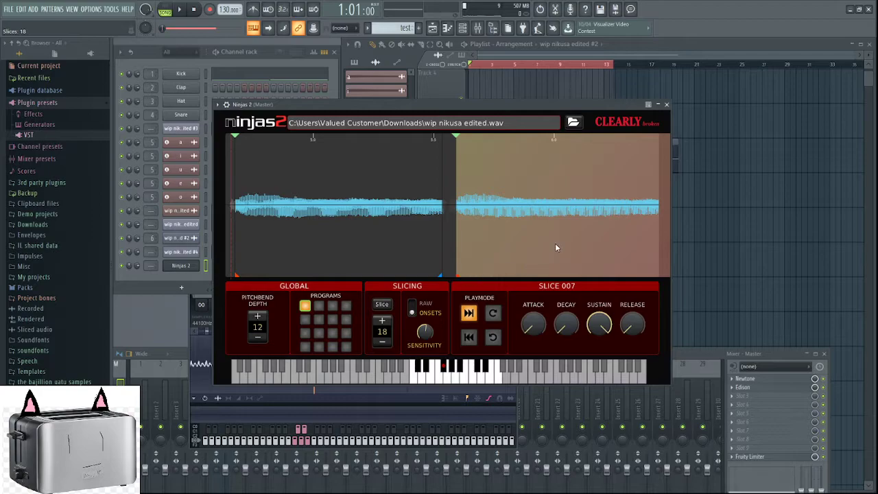
{"action": "scroll", "coordinate": [554, 243], "scroll_direction": "right", "scroll_amount": 5}
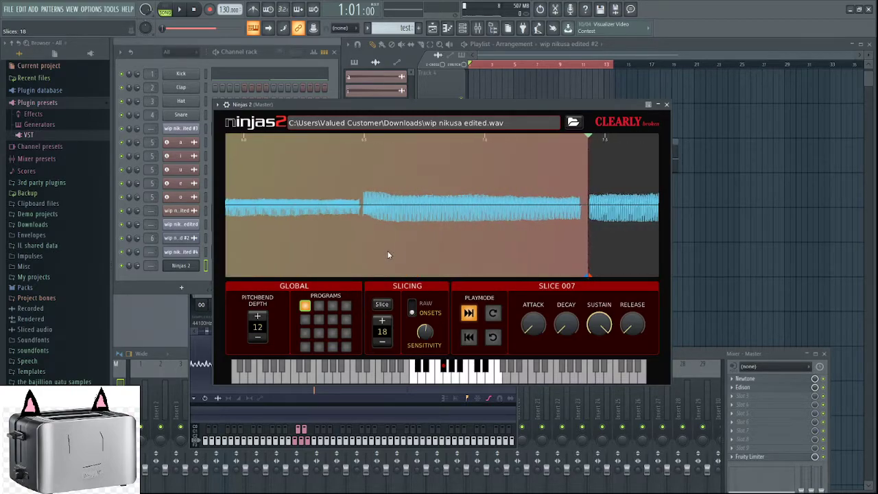
{"action": "mouse_move", "coordinate": [585, 274]}
{"action": "left_mouse_down"}
{"action": "mouse_move", "coordinate": [454, 274]}
{"action": "mouse_move", "coordinate": [331, 252]}
{"action": "left_mouse_up"}
{"action": "scroll", "coordinate": [407, 261], "scroll_direction": "left", "scroll_amount": 3}
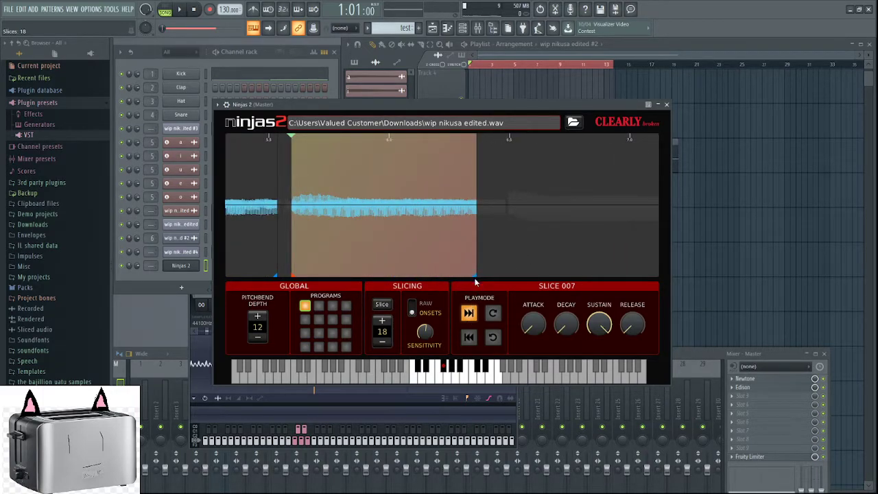
{"action": "left_click_drag", "start_coordinate": [475, 278], "coordinate": [502, 274]}
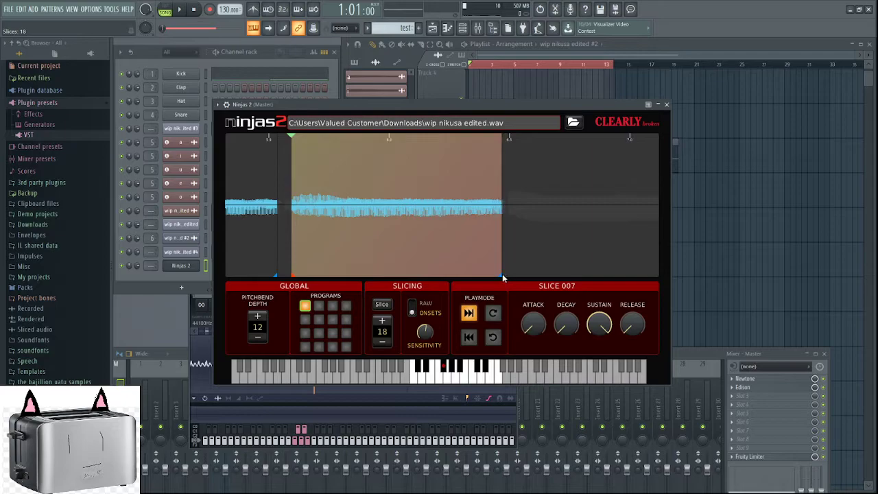
{"action": "left_click", "coordinate": [444, 368]}
{"action": "left_click", "coordinate": [449, 379]}
Bound slice 8 to about 6.5–7.38 s using a new marker, start slice 9 at about 7.5 s and audition the slices
{"action": "scroll", "coordinate": [577, 237], "scroll_direction": "down", "scroll_amount": 2}
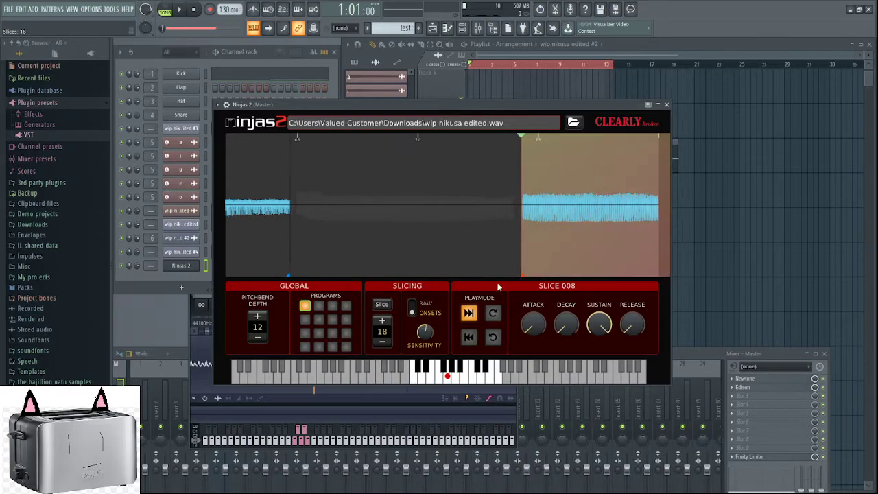
{"action": "mouse_move", "coordinate": [523, 278]}
{"action": "left_mouse_down"}
{"action": "mouse_move", "coordinate": [512, 269]}
{"action": "mouse_move", "coordinate": [300, 253]}
{"action": "left_mouse_up"}
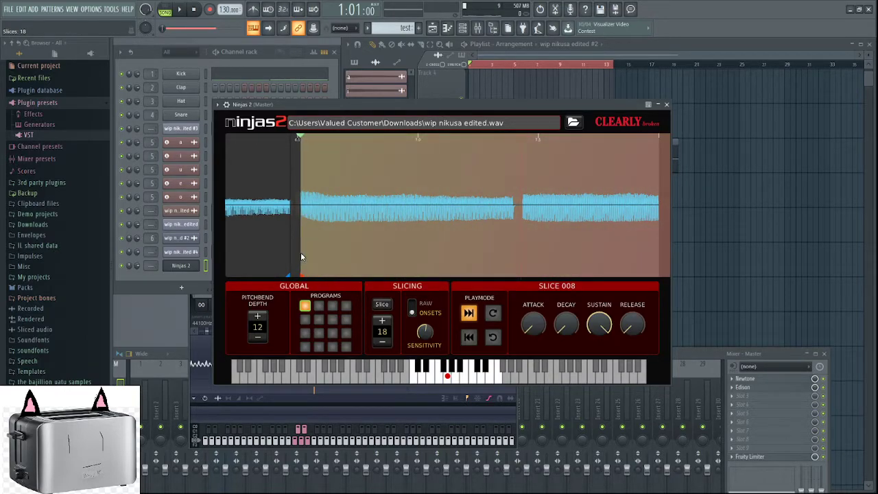
{"action": "left_click", "coordinate": [508, 250]}
{"action": "left_click_drag", "start_coordinate": [511, 279], "coordinate": [539, 279]}
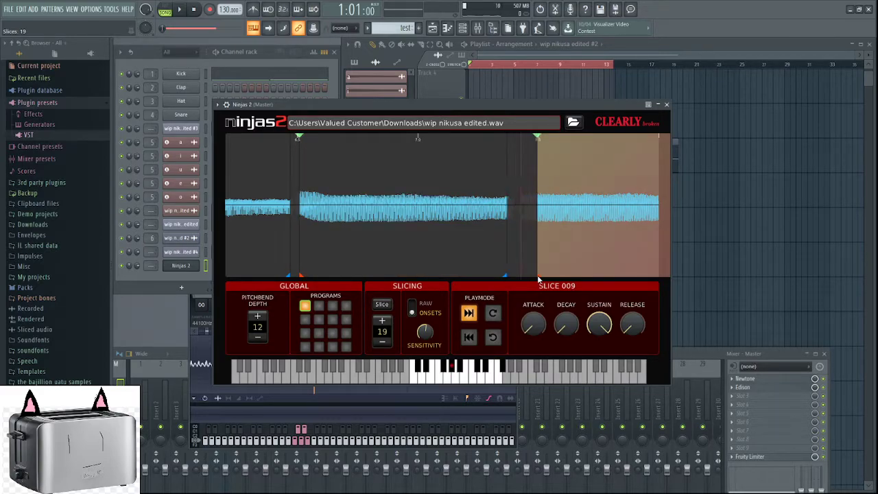
{"action": "left_click", "coordinate": [506, 277]}
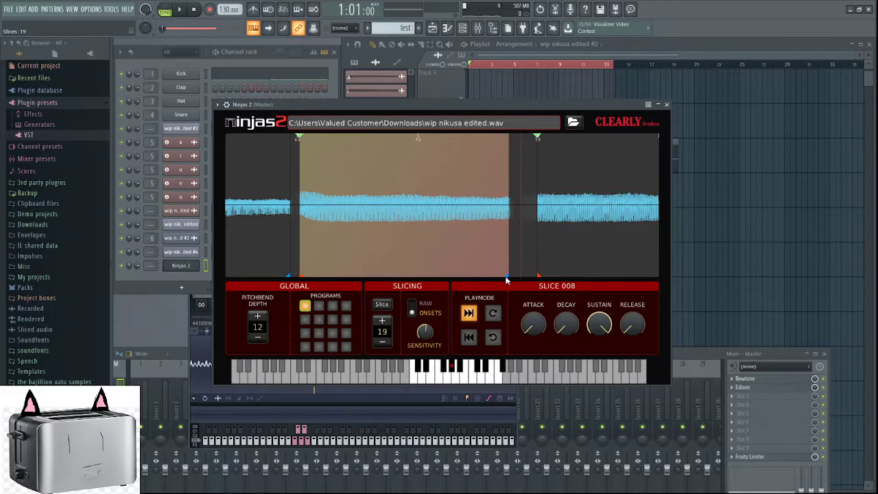
{"action": "left_click", "coordinate": [452, 371]}
{"action": "left_click", "coordinate": [448, 375]}
{"action": "left_click", "coordinate": [458, 372]}
Pull the end of slice 9 back to about 8.3 s and audition slice 9
{"action": "scroll", "coordinate": [485, 255], "scroll_direction": "right", "scroll_amount": 2}
{"action": "scroll", "coordinate": [485, 256], "scroll_direction": "right", "scroll_amount": 6}
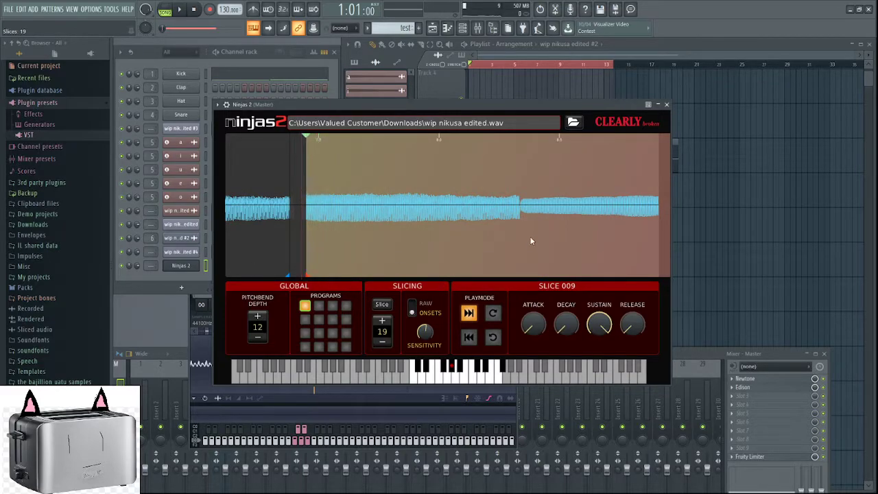
{"action": "scroll", "coordinate": [362, 249], "scroll_direction": "right", "scroll_amount": 6}
{"action": "scroll", "coordinate": [410, 253], "scroll_direction": "down", "scroll_amount": 3}
{"action": "scroll", "coordinate": [421, 253], "scroll_direction": "up", "scroll_amount": 2}
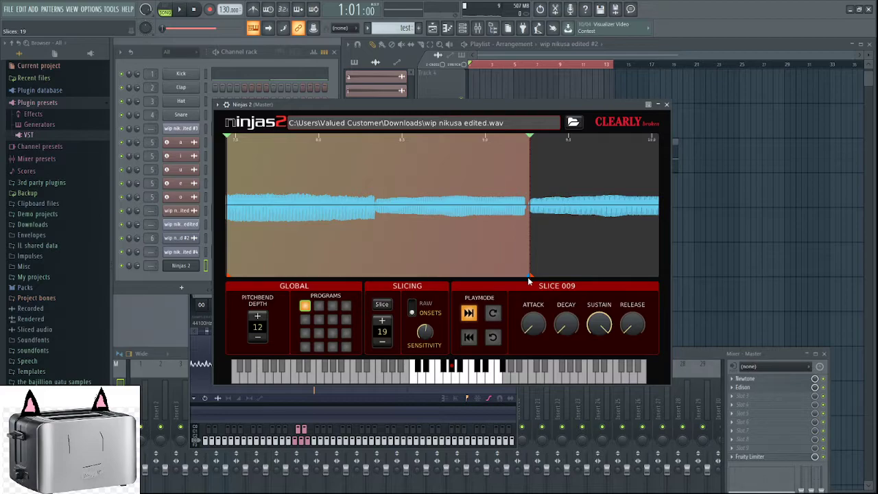
{"action": "mouse_move", "coordinate": [528, 278]}
{"action": "left_mouse_down"}
{"action": "mouse_move", "coordinate": [360, 271]}
{"action": "mouse_move", "coordinate": [369, 271]}
{"action": "left_mouse_up"}
{"action": "left_click", "coordinate": [455, 370]}
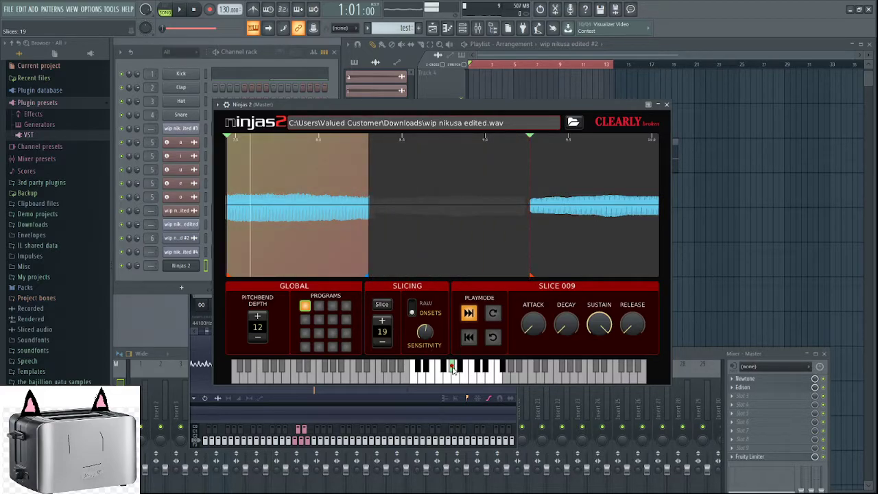
Replace the marker starting slice 10 with one at about 9.22 s and set the end of slice 9 to about 8.3 s
{"action": "double_click", "coordinate": [531, 277]}
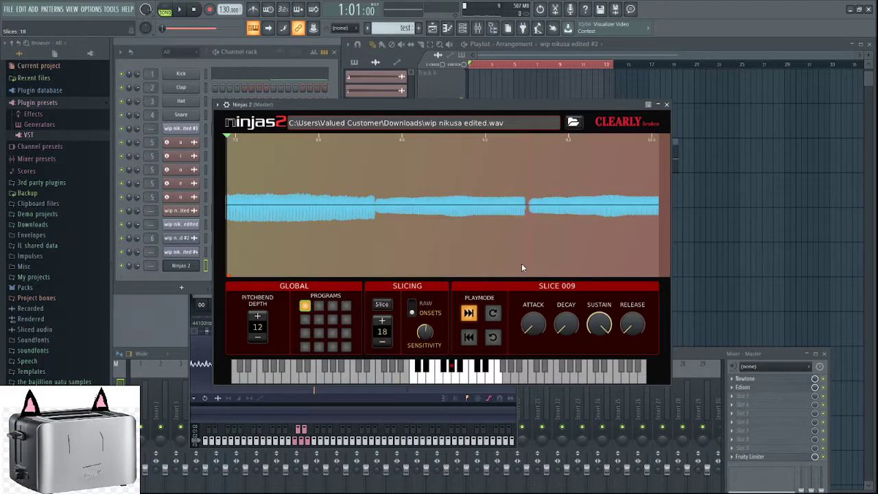
{"action": "left_click", "coordinate": [521, 268]}
{"action": "scroll", "coordinate": [445, 257], "scroll_direction": "left", "scroll_amount": 3}
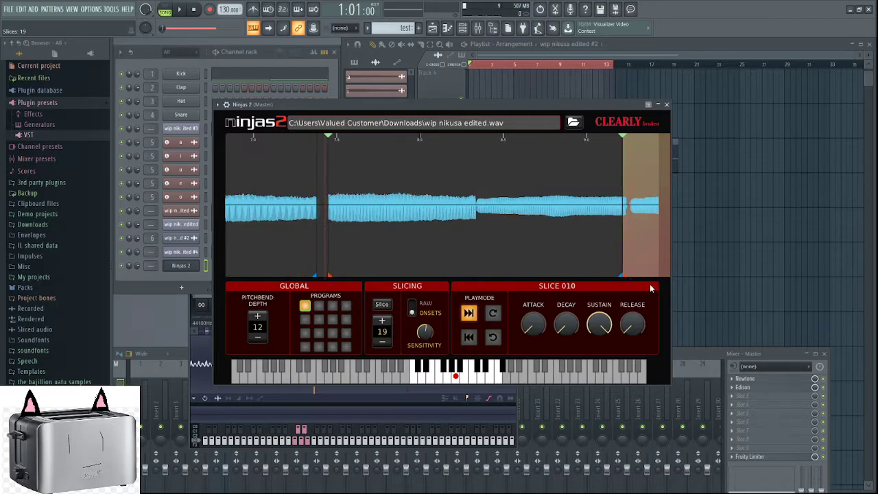
{"action": "left_click_drag", "start_coordinate": [617, 282], "coordinate": [469, 266]}
Audition slices 9 and 10, then move the start of slice 10 to about 8.4 s
{"action": "left_click", "coordinate": [457, 378]}
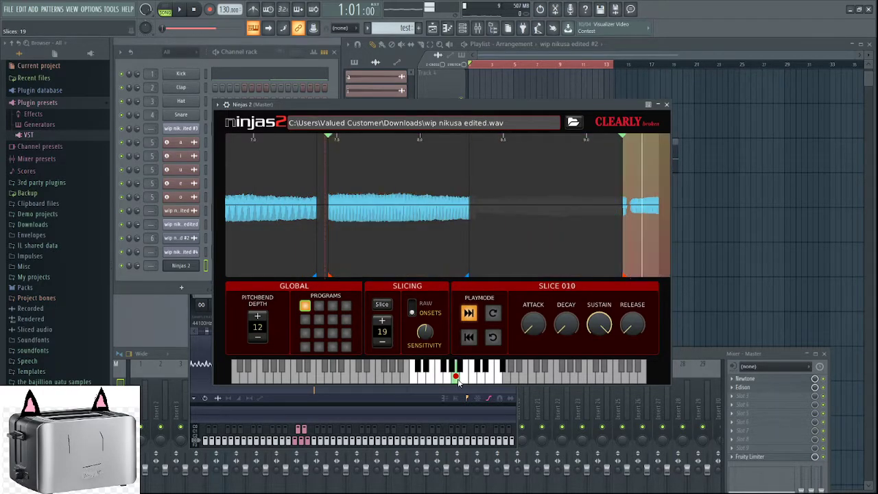
{"action": "left_click", "coordinate": [452, 368]}
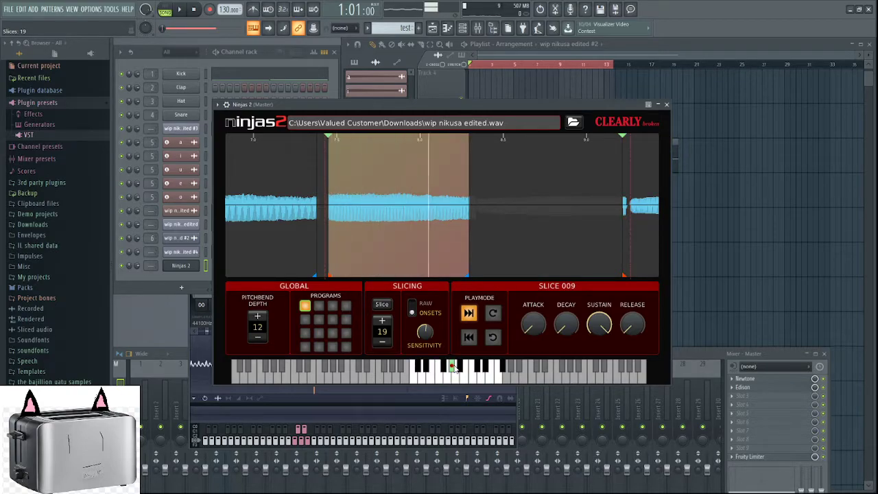
{"action": "left_click", "coordinate": [456, 378]}
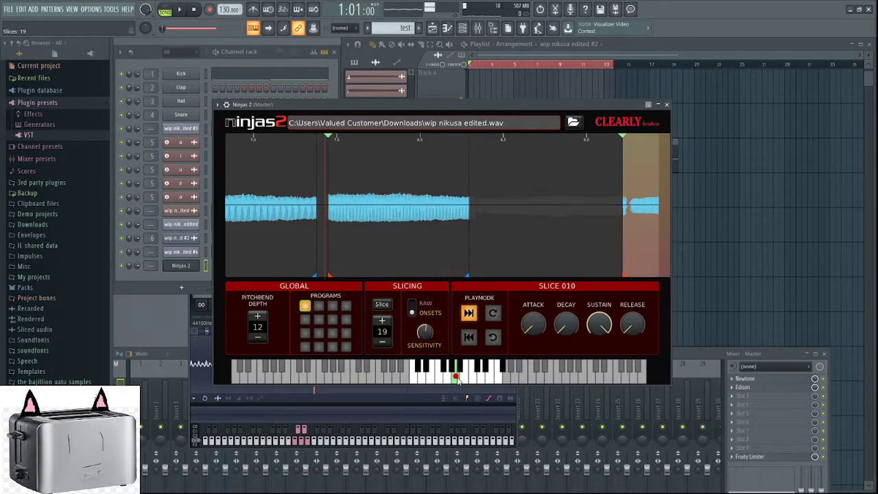
{"action": "left_click", "coordinate": [453, 367]}
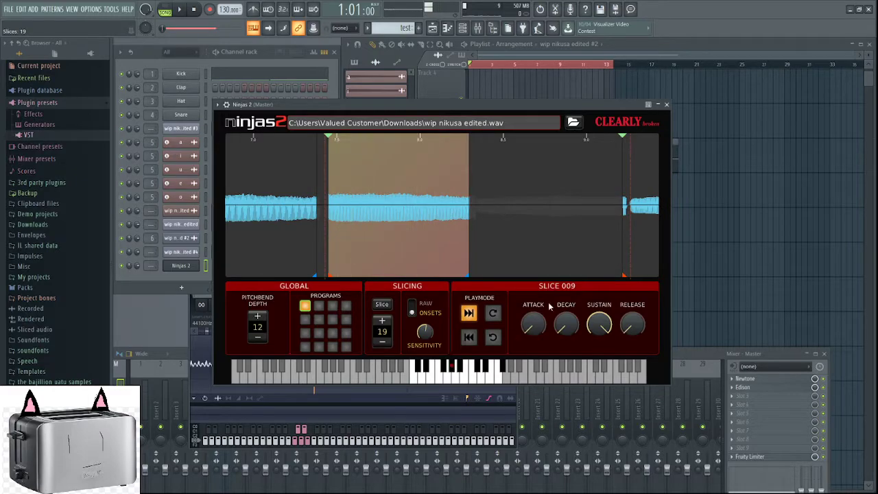
{"action": "left_click_drag", "start_coordinate": [624, 277], "coordinate": [484, 277]}
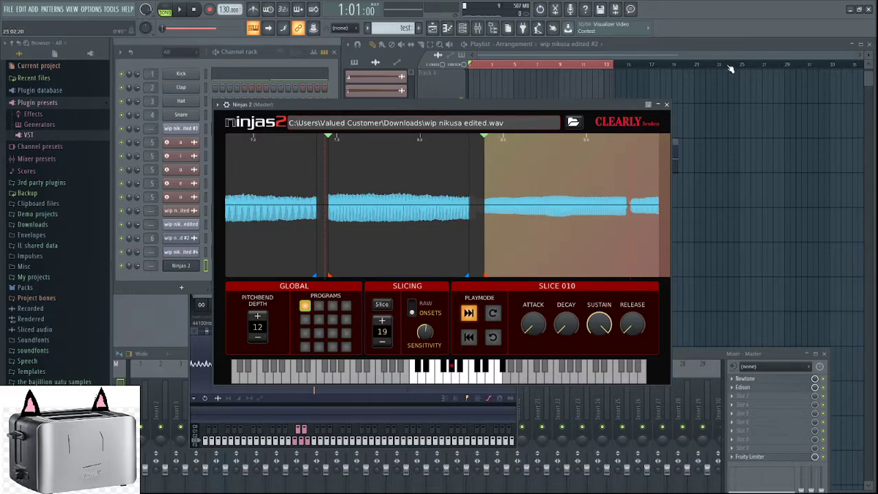
Switch to the second program and slice the sample into 15 slices by onsets
{"action": "left_click_drag", "start_coordinate": [565, 104], "coordinate": [593, 99]}
{"action": "scroll", "coordinate": [474, 201], "scroll_direction": "down", "scroll_amount": 5}
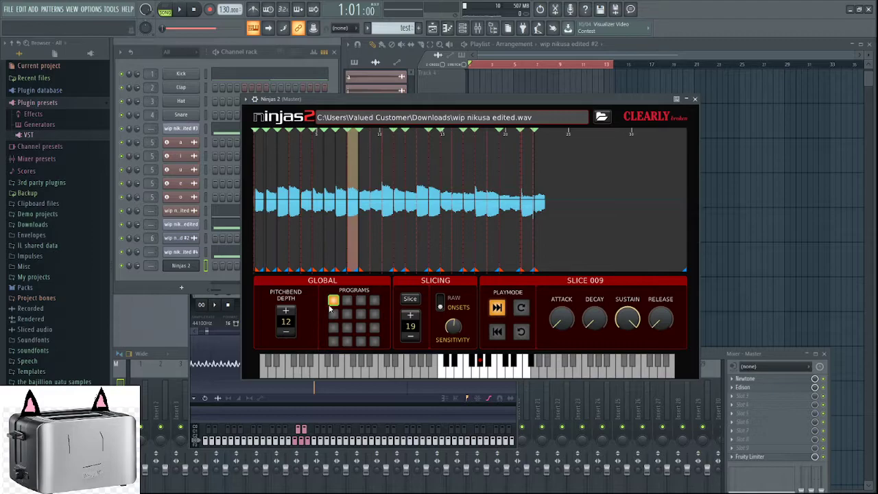
{"action": "left_click", "coordinate": [348, 299]}
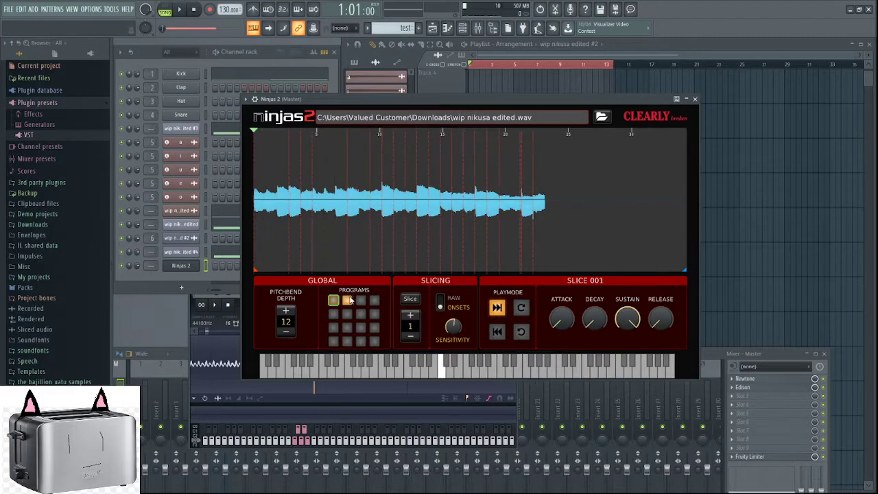
{"action": "left_click", "coordinate": [408, 315]}
{"action": "left_click", "coordinate": [409, 317]}
{"action": "left_click", "coordinate": [414, 301]}
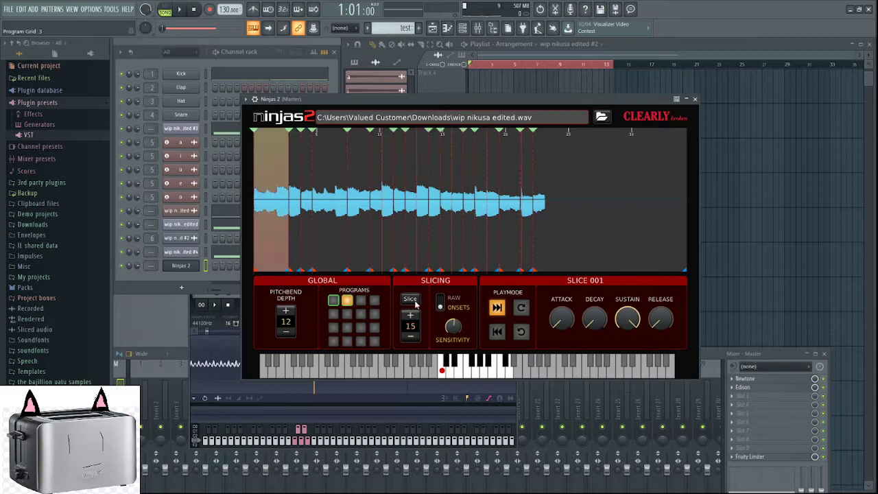
Set the play mode of slice 1 in the second program to loop forward
{"action": "scroll", "coordinate": [399, 229], "scroll_direction": "up", "scroll_amount": 3}
{"action": "scroll", "coordinate": [374, 215], "scroll_direction": "up", "scroll_amount": 2}
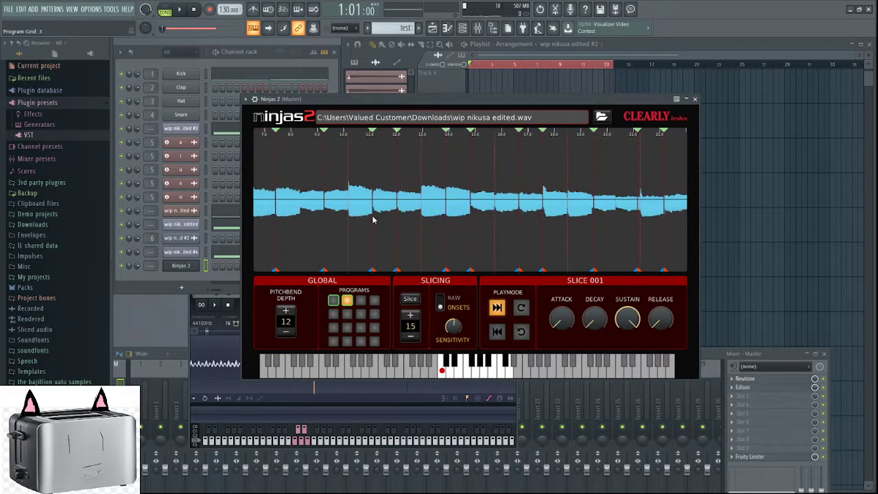
{"action": "left_click_drag", "start_coordinate": [370, 218], "coordinate": [598, 220]}
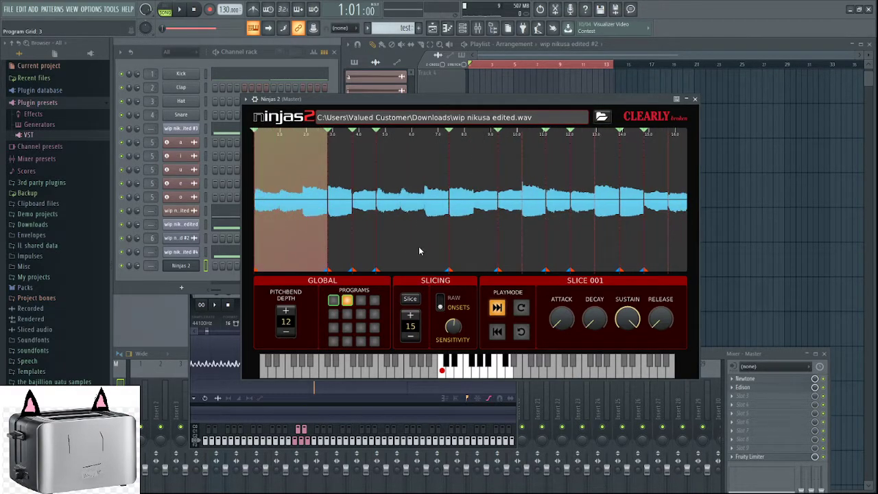
{"action": "left_click", "coordinate": [439, 259]}
{"action": "left_click", "coordinate": [521, 308]}
{"action": "left_click", "coordinate": [286, 207]}
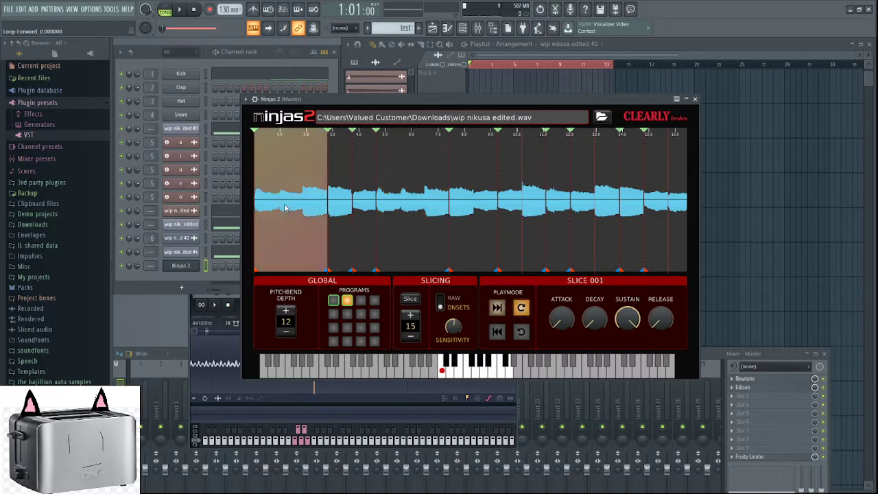
Set the play mode of slices 2 and 5 in the second program to loop forward
{"action": "left_click", "coordinate": [521, 308]}
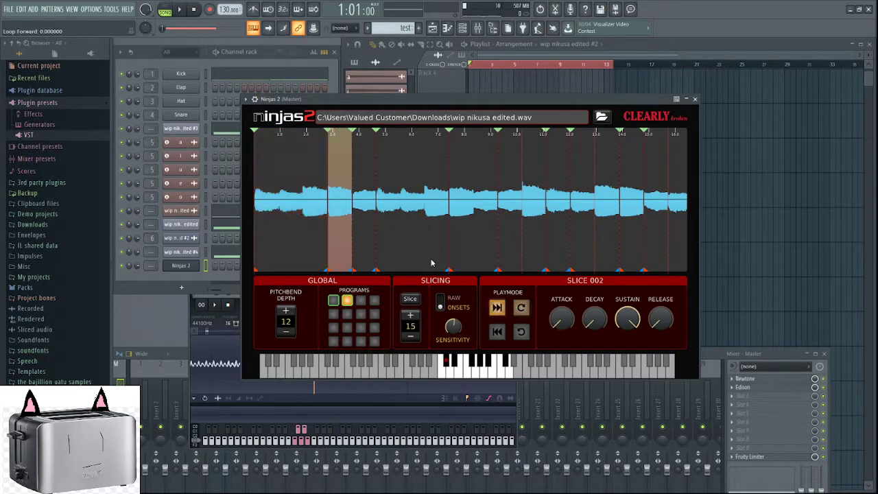
{"action": "left_click", "coordinate": [521, 308]}
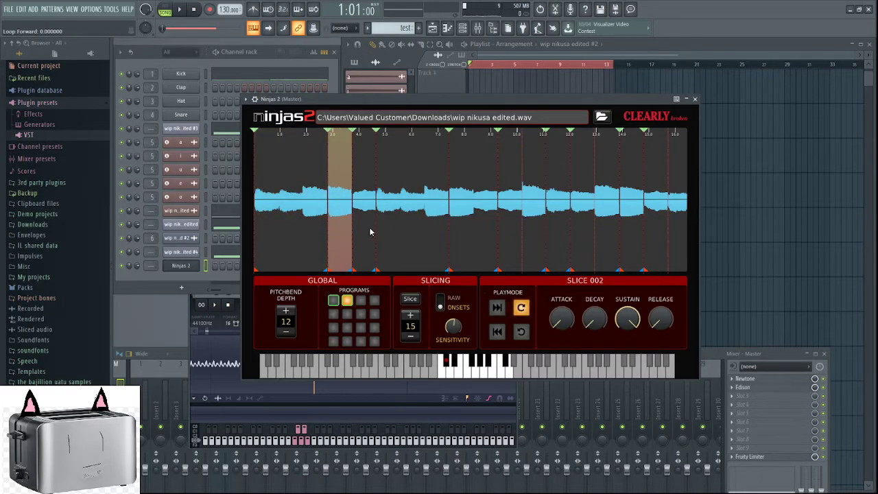
{"action": "left_click", "coordinate": [521, 308]}
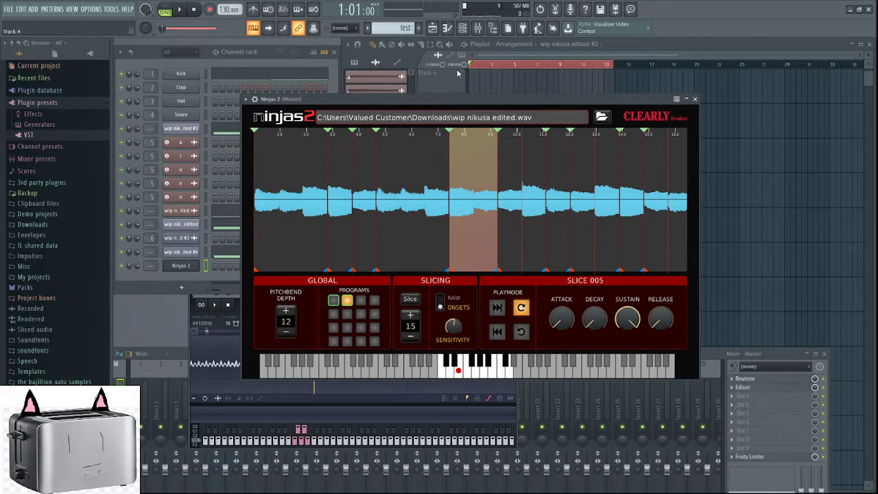
{"action": "left_click_drag", "start_coordinate": [468, 101], "coordinate": [538, 101]}
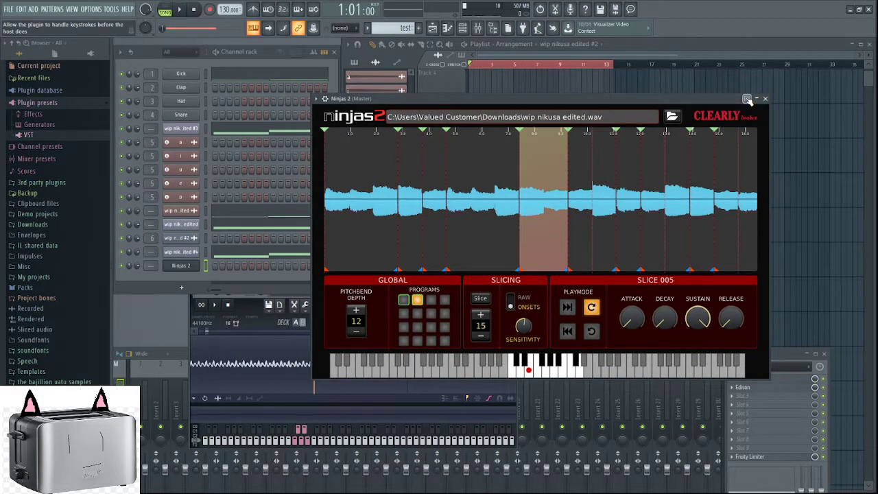
{"action": "left_click_drag", "start_coordinate": [707, 98], "coordinate": [552, 100]}
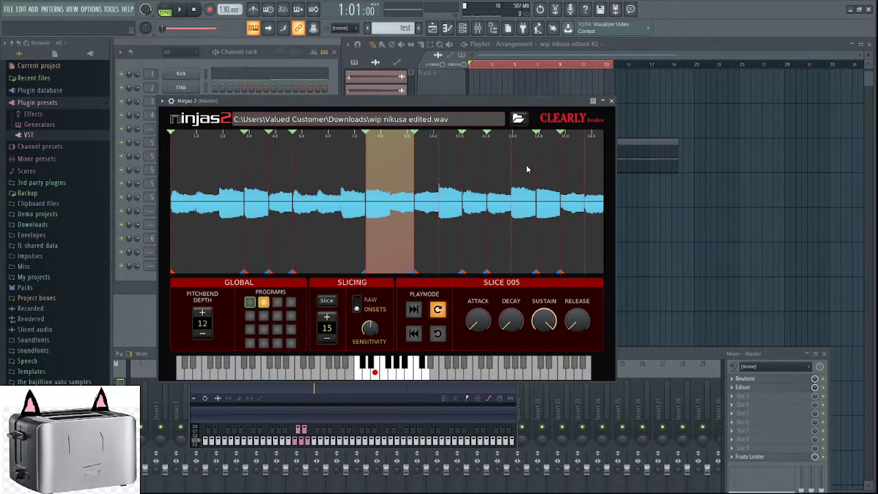
{"action": "scroll", "coordinate": [439, 250], "scroll_direction": "down", "scroll_amount": 3}
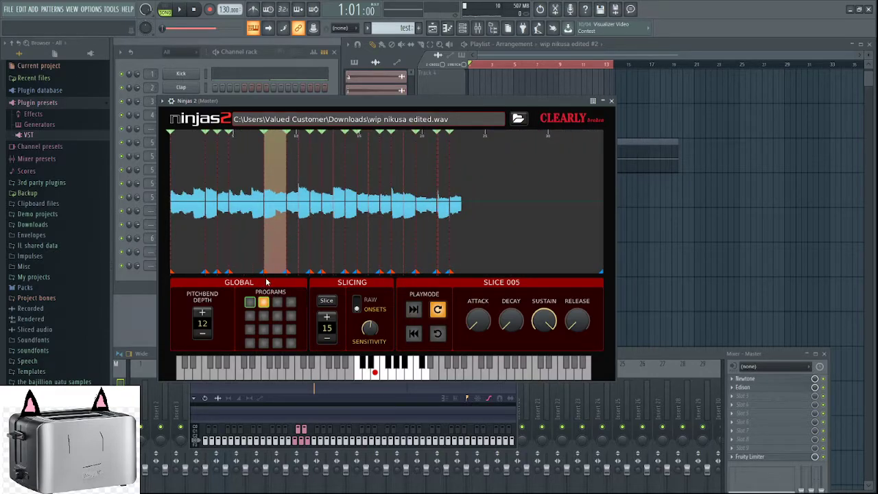
{"action": "left_click_drag", "start_coordinate": [275, 110], "coordinate": [376, 69]}
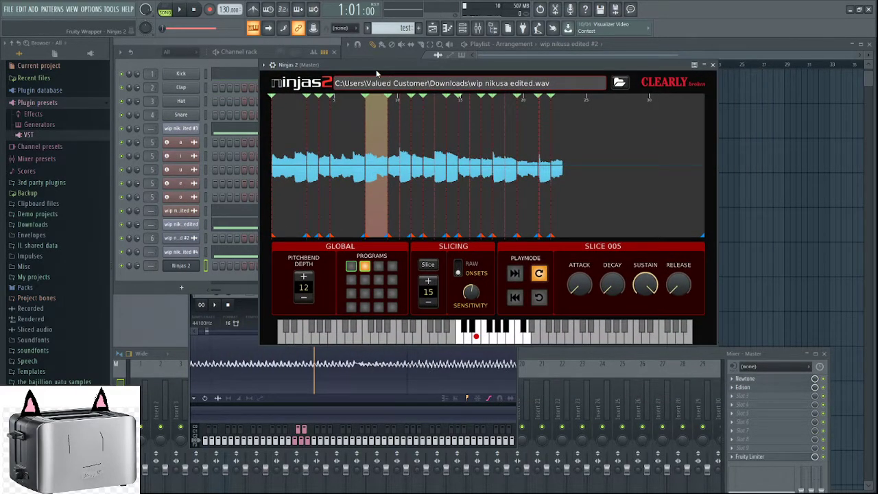
Look through the channel options of Ninjas 2 in the channel rack, including creating a DirectWave instrument
{"action": "left_click", "coordinate": [156, 282]}
{"action": "right_click", "coordinate": [177, 267]}
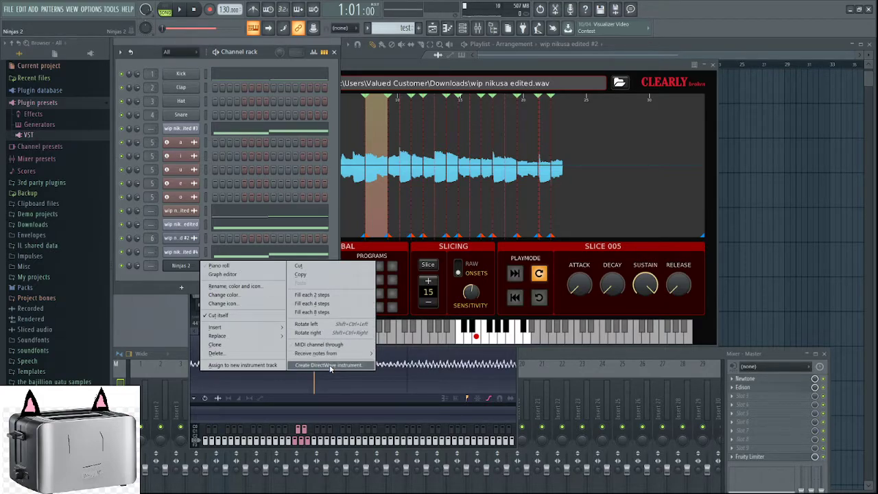
{"action": "left_click", "coordinate": [154, 276]}
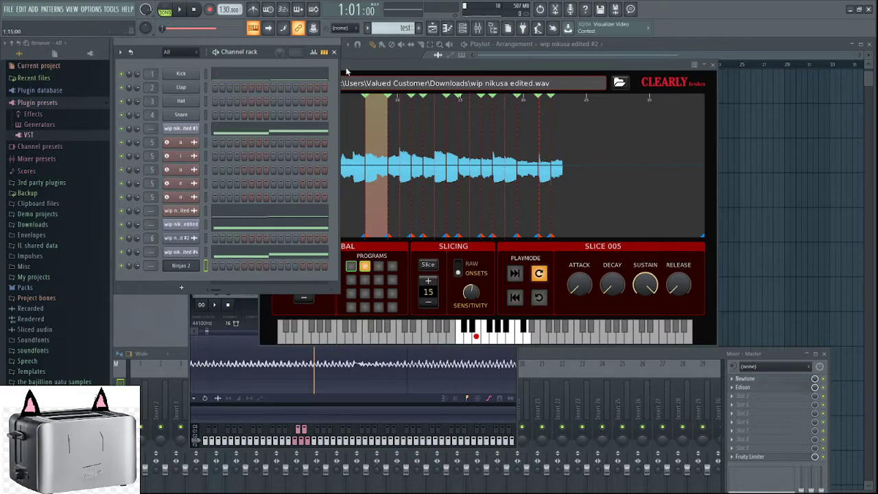
{"action": "left_click", "coordinate": [418, 70]}
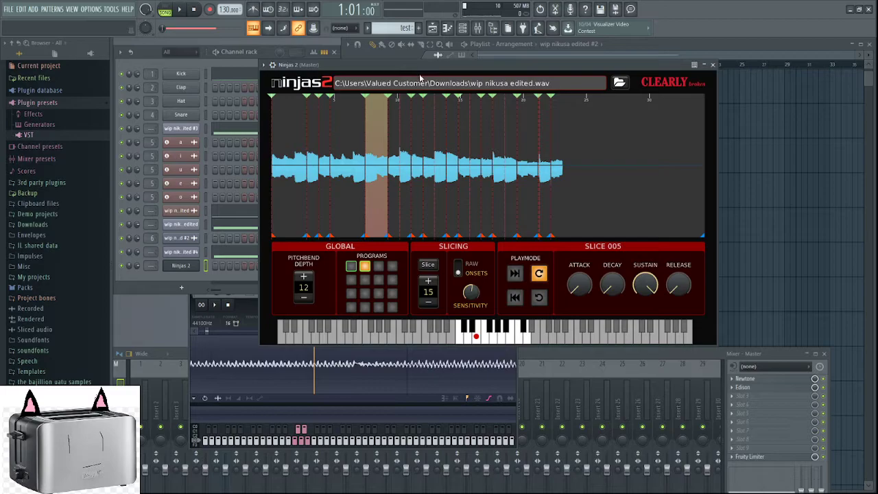
Switch to LMMS and show the Ninjas 2 interface from the VeSTige instrument
{"action": "key", "text": "super"}
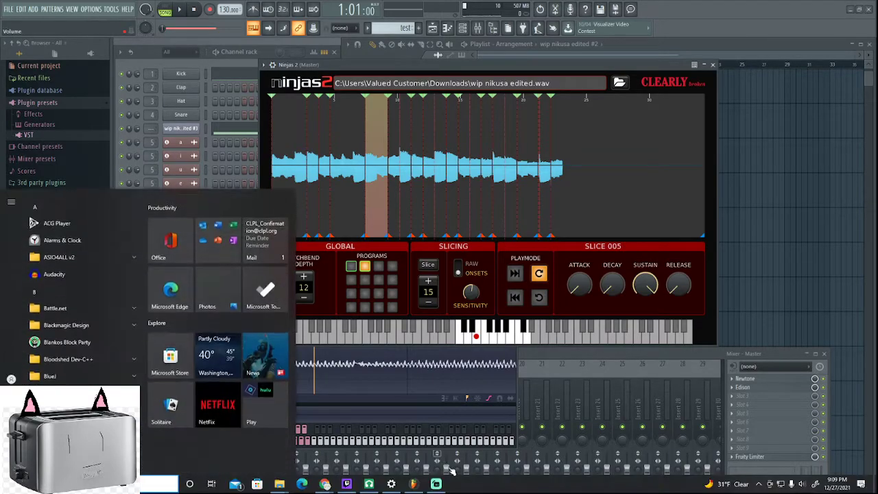
{"action": "left_click", "coordinate": [368, 487]}
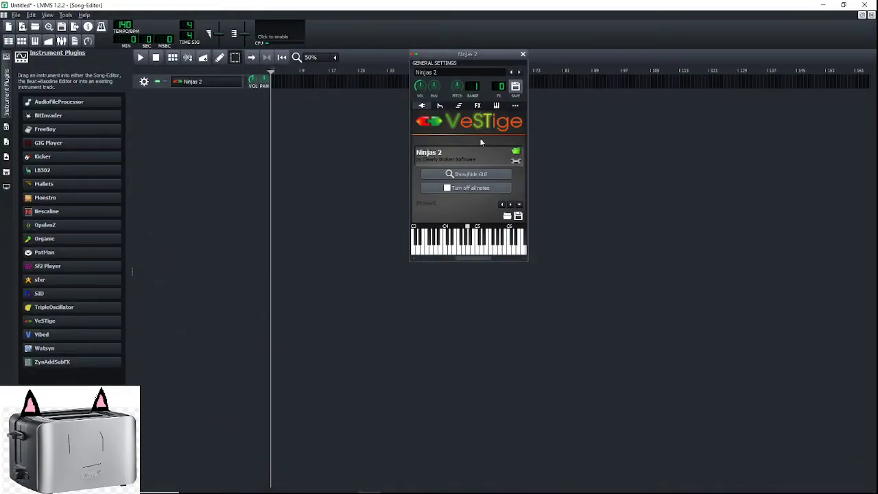
{"action": "left_click", "coordinate": [486, 178]}
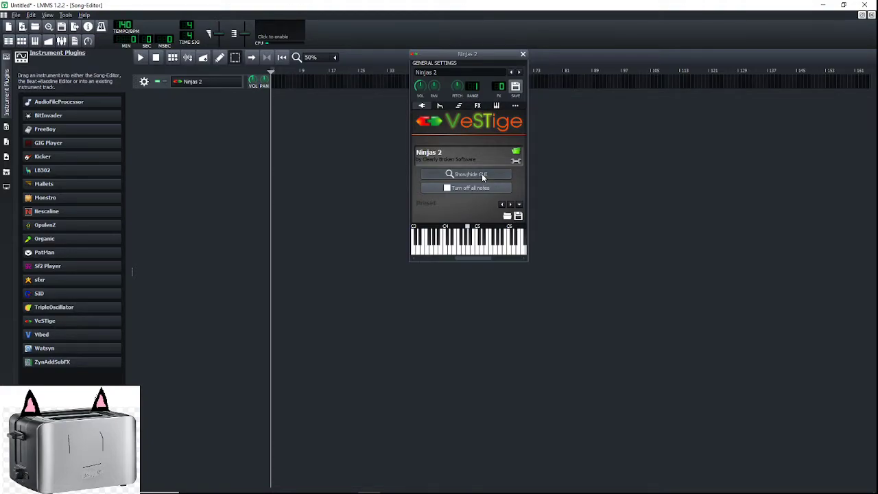
{"action": "scroll", "coordinate": [360, 148], "scroll_direction": "down", "scroll_amount": 5}
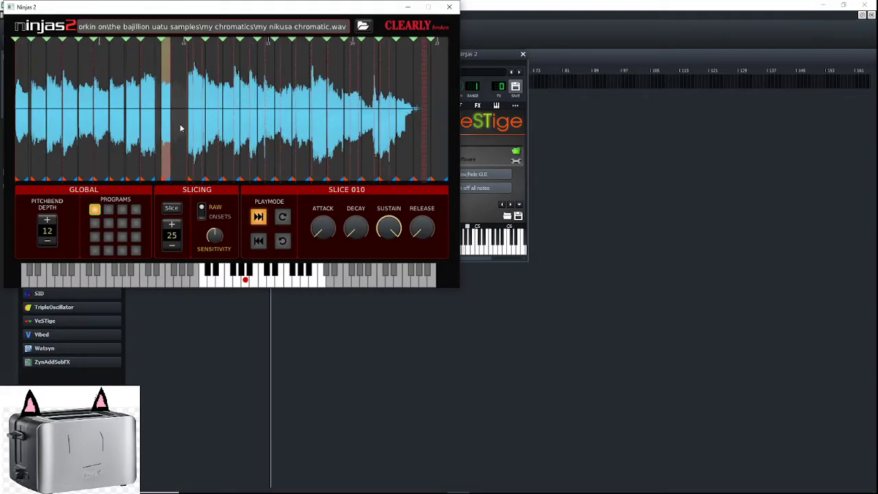
Audition several slices of the chromatic sample in the first program, including slices 12 and 5
{"action": "left_click", "coordinate": [215, 282]}
{"action": "left_click", "coordinate": [254, 280]}
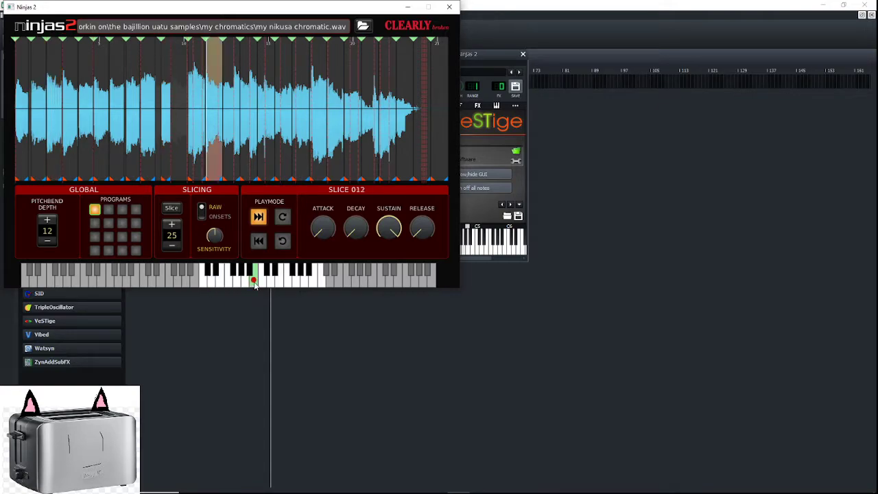
{"action": "left_click", "coordinate": [287, 282]}
{"action": "left_click", "coordinate": [219, 281]}
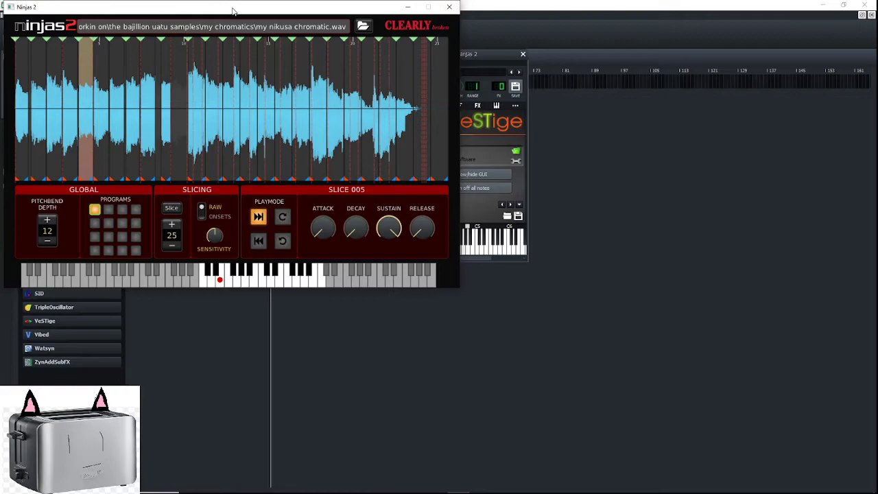
Switch to the second program and slice the chromatic sample into 20 slices by onsets
{"action": "left_click_drag", "start_coordinate": [227, 11], "coordinate": [336, 52]}
{"action": "left_click", "coordinate": [217, 249]}
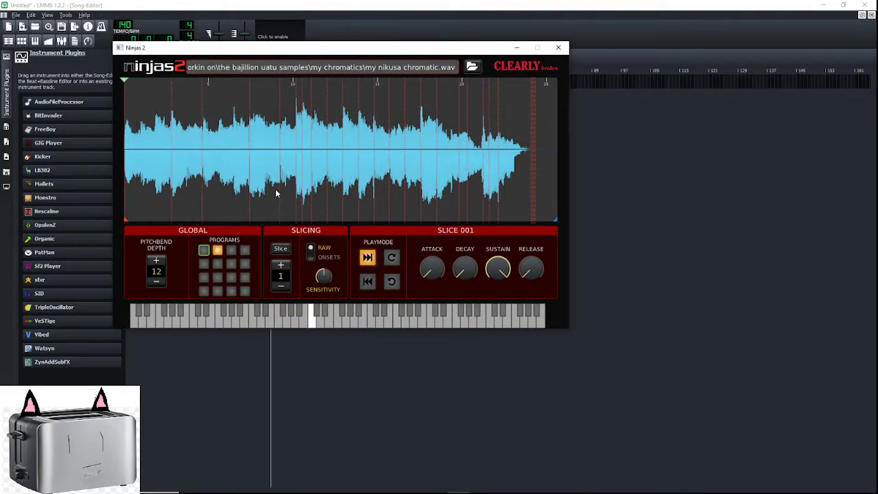
{"action": "left_click", "coordinate": [279, 266]}
{"action": "left_click", "coordinate": [310, 254]}
{"action": "left_click", "coordinate": [286, 249]}
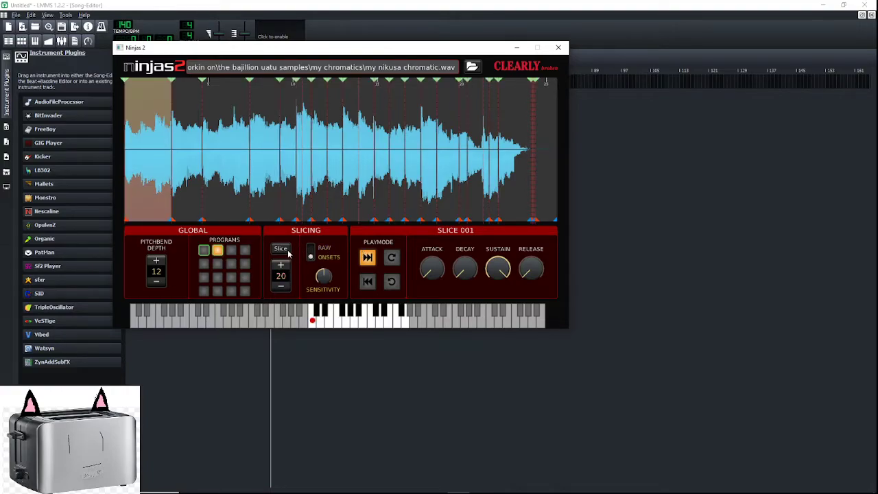
Audition slices of the second program, including slice 14
{"action": "left_click", "coordinate": [386, 314]}
{"action": "left_click", "coordinate": [375, 312]}
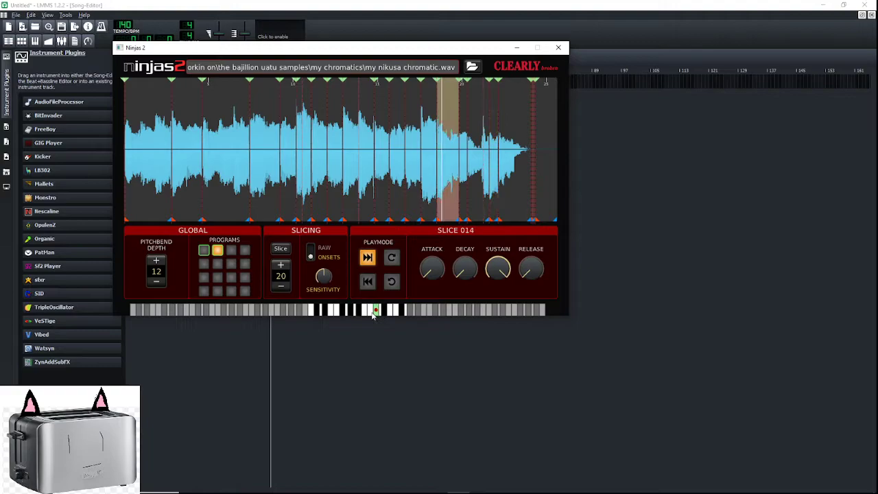
{"action": "left_click_drag", "start_coordinate": [369, 314], "coordinate": [368, 336]}
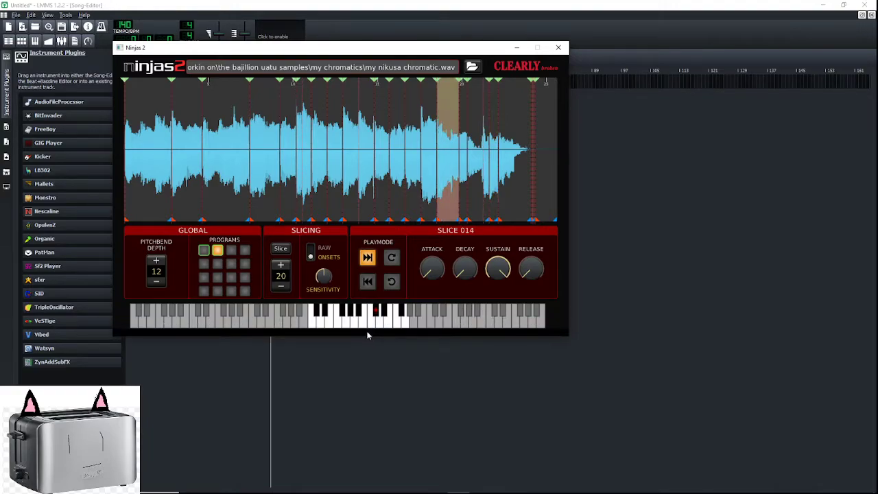
Compare the slicing of the first and second programs, ending on the second one
{"action": "left_click", "coordinate": [204, 250]}
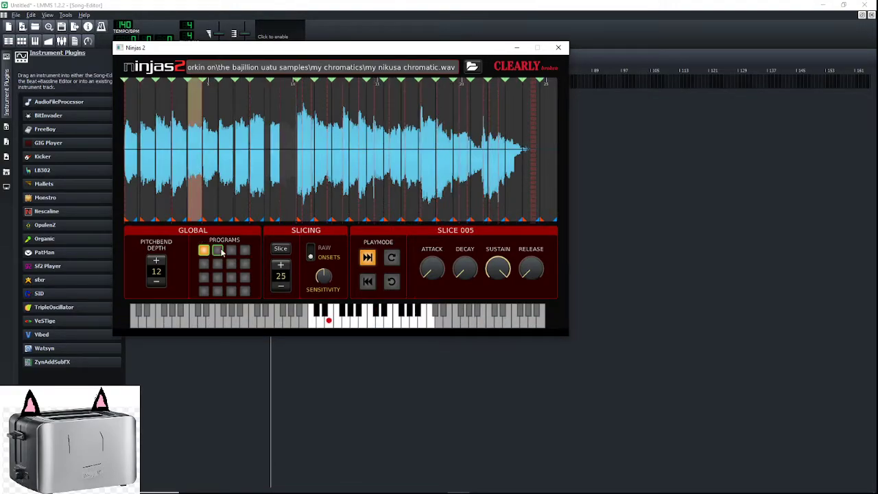
{"action": "left_click", "coordinate": [218, 250]}
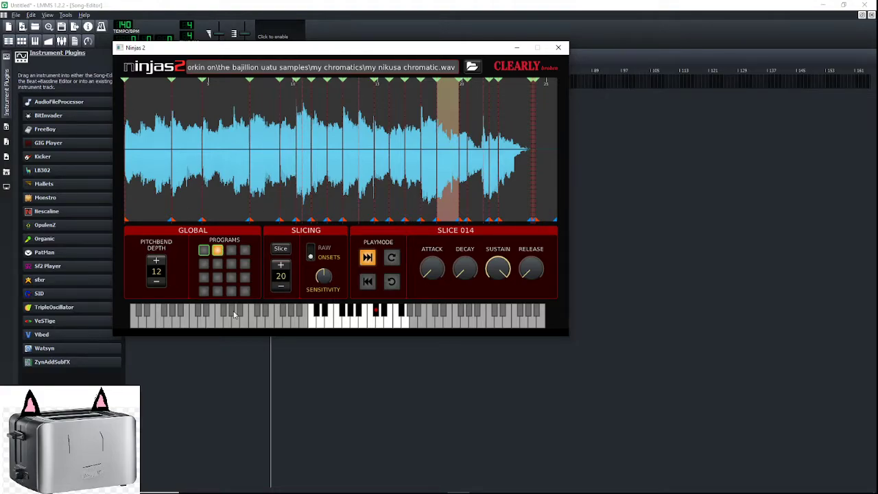
{"action": "left_click", "coordinate": [205, 251]}
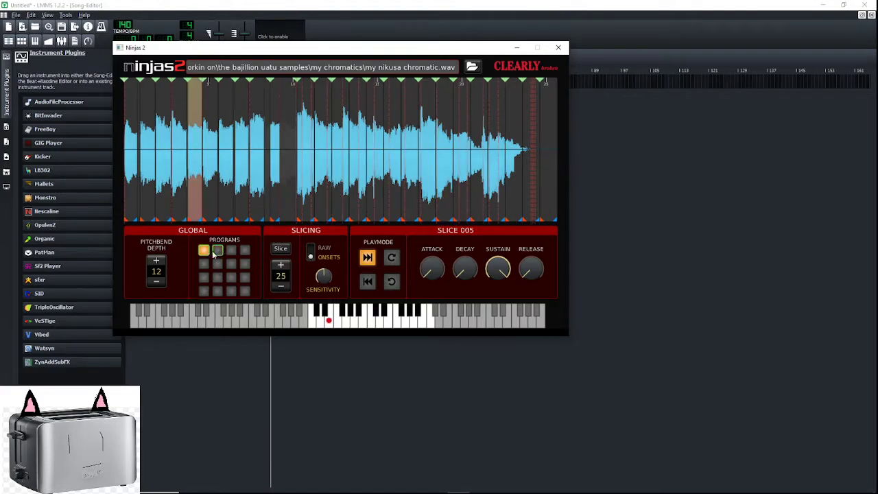
{"action": "left_click", "coordinate": [218, 251]}
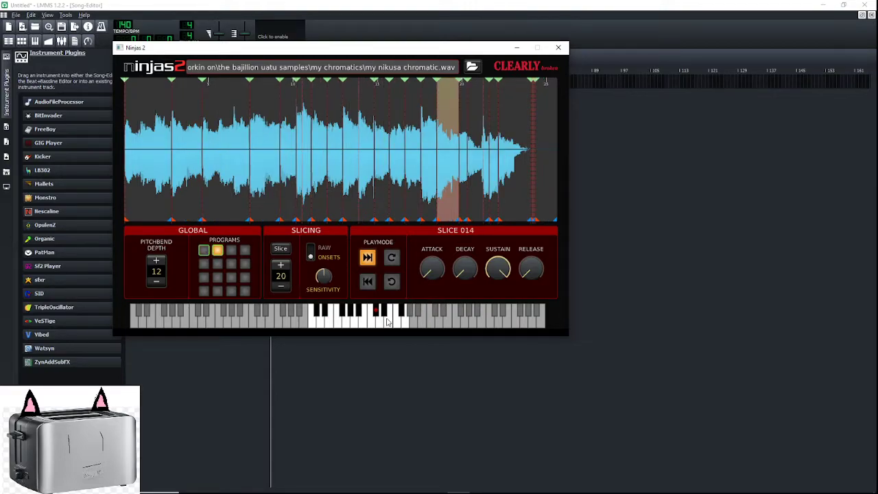
Set slices 14 and 4 of the second program to loop forward, then check both programs again
{"action": "left_click", "coordinate": [391, 257]}
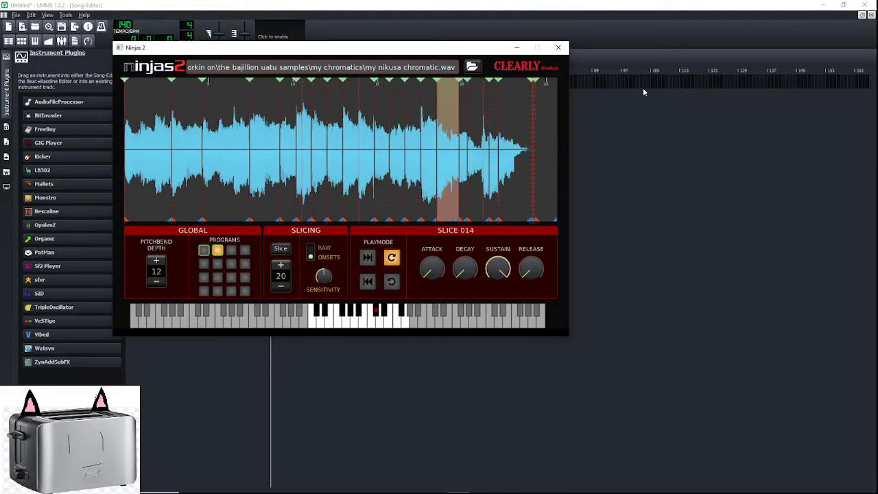
{"action": "left_click", "coordinate": [395, 162]}
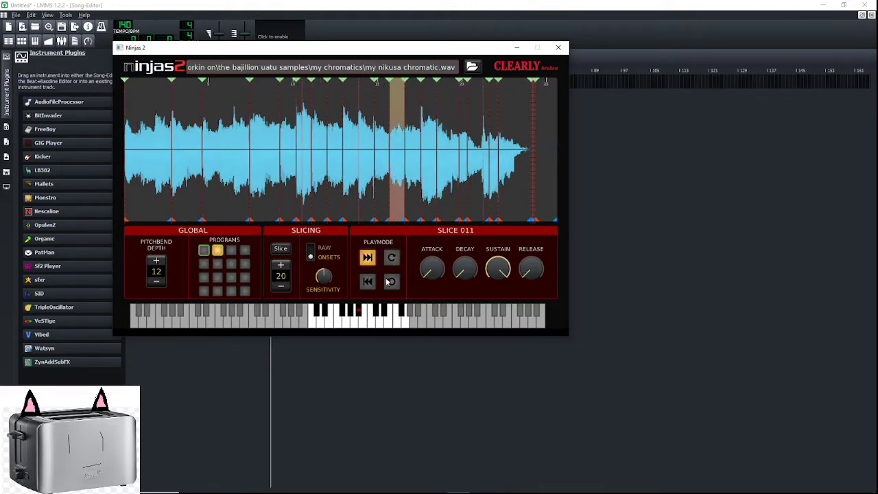
{"action": "left_click", "coordinate": [259, 172]}
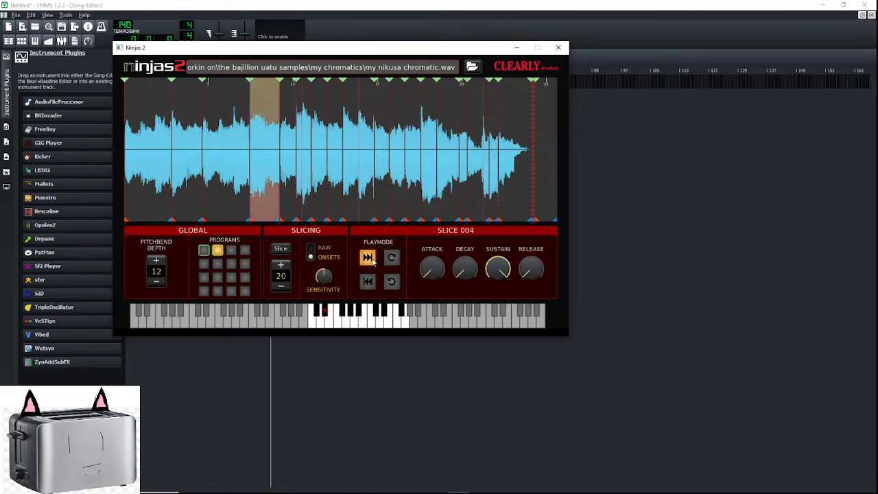
{"action": "left_click", "coordinate": [205, 254]}
{"action": "left_click", "coordinate": [218, 251]}
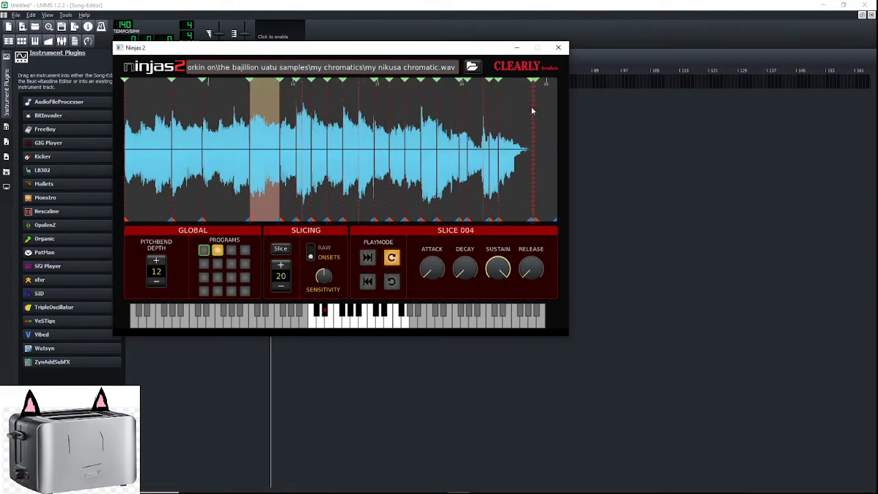
Start saving the Ninjas 2 setup as a VST preset in the lmms presets subfolder "fnf voices chromatic presets"
{"action": "left_click_drag", "start_coordinate": [453, 48], "coordinate": [469, 165]}
{"action": "left_click_drag", "start_coordinate": [497, 55], "coordinate": [588, 95]}
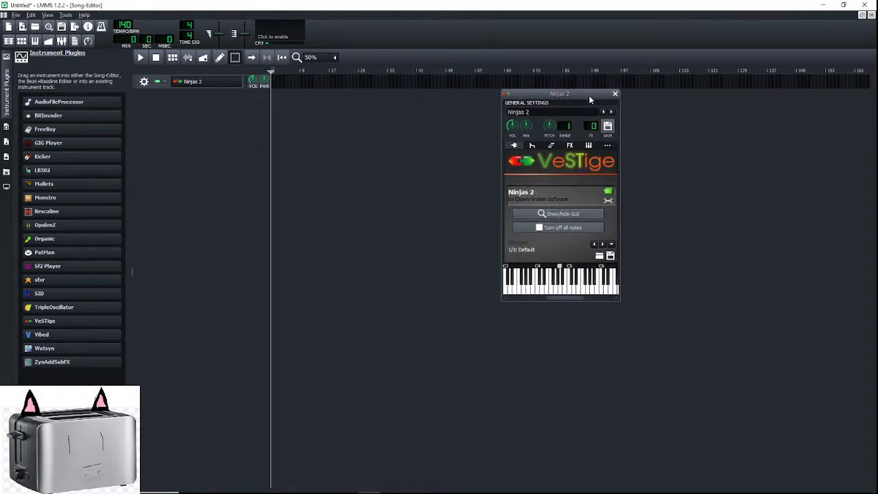
{"action": "left_click", "coordinate": [610, 258]}
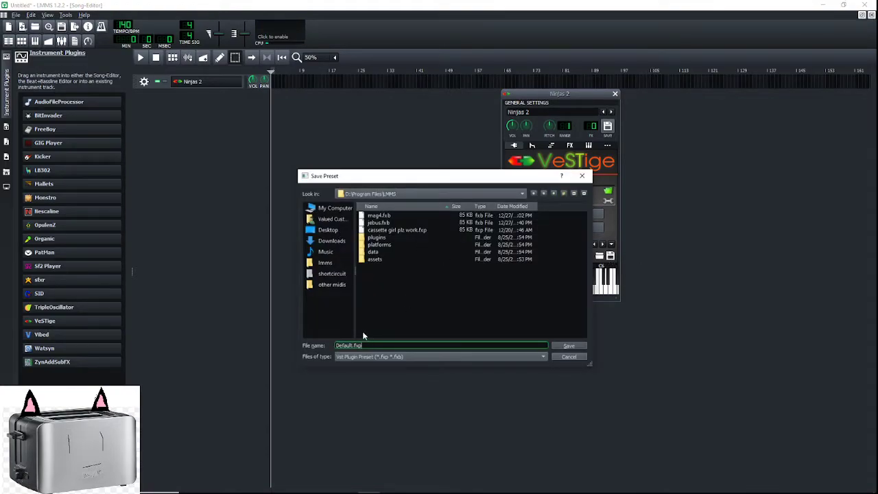
{"action": "left_click", "coordinate": [331, 263]}
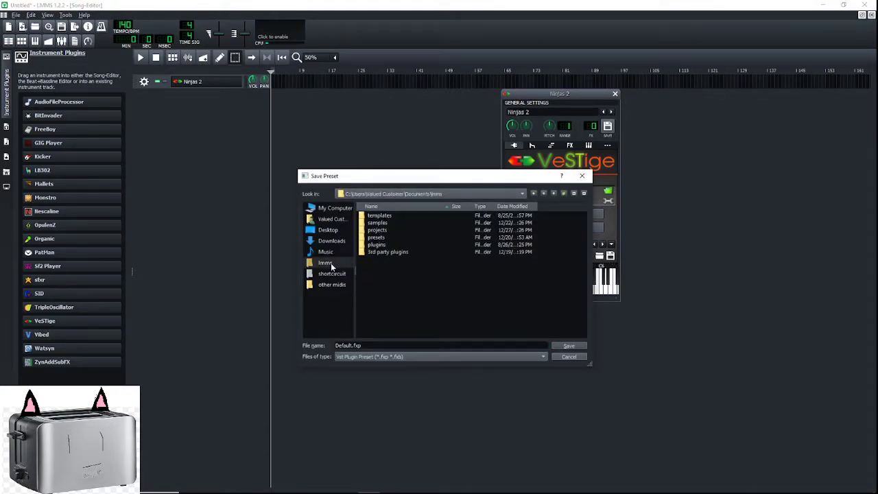
{"action": "double_click", "coordinate": [382, 237]}
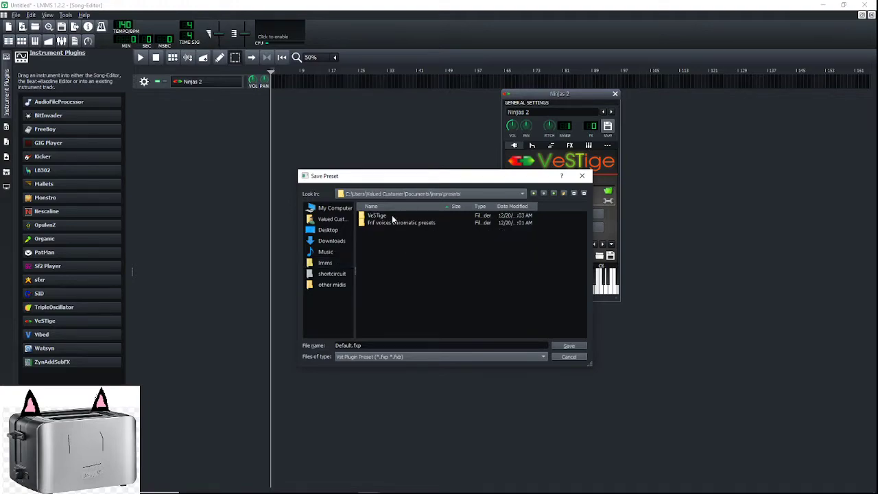
{"action": "double_click", "coordinate": [395, 224]}
Name the preset file examplenikusadontuse.fxp and save it
{"action": "left_click", "coordinate": [354, 345]}
{"action": "key", "text": "BackSpace"}
{"action": "key", "text": "BackSpace"}
{"action": "key", "text": "BackSpace"}
{"action": "key", "text": "BackSpace"}
{"action": "key", "text": "BackSpace"}
{"action": "key", "text": "BackSpace"}
{"action": "key", "text": "BackSpace"}
{"action": "type", "text": "example"}
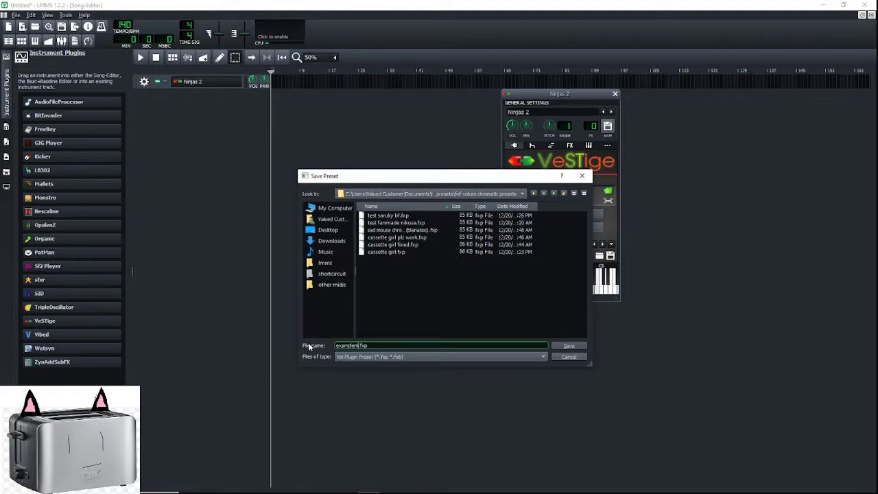
{"action": "type", "text": "nikusadontuse"}
{"action": "left_click", "coordinate": [568, 346]}
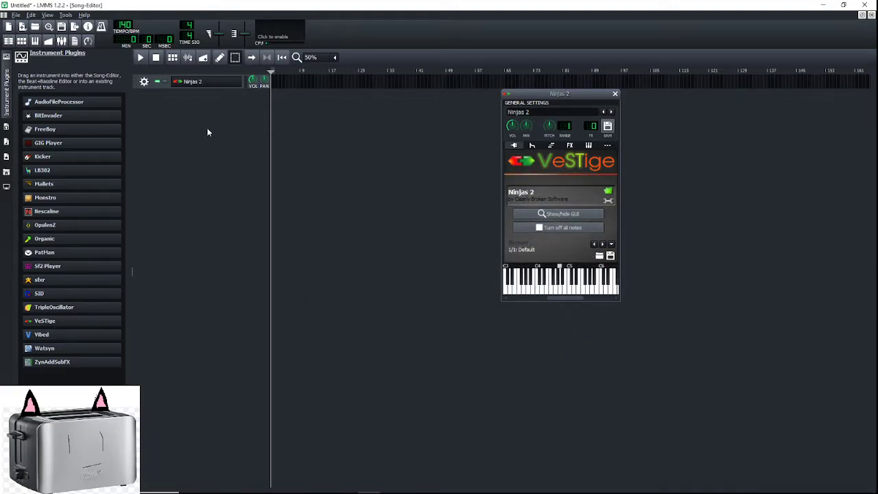
Add a second VeSTige instrument track to the song and open its instrument settings
{"action": "left_click", "coordinate": [192, 81]}
{"action": "left_click_drag", "start_coordinate": [45, 324], "coordinate": [209, 117]}
{"action": "left_click", "coordinate": [204, 96]}
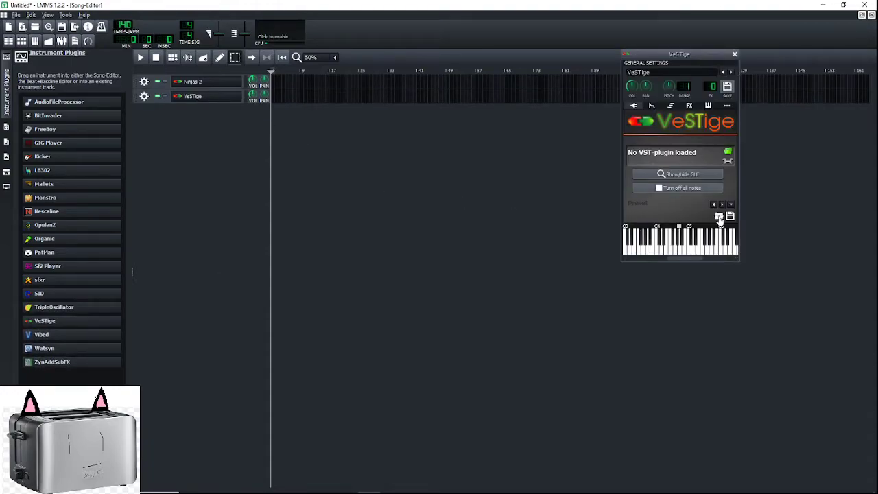
Load ninjas2-vst.dll into the second VeSTige track and hide the plugin's interface
{"action": "left_click", "coordinate": [727, 152]}
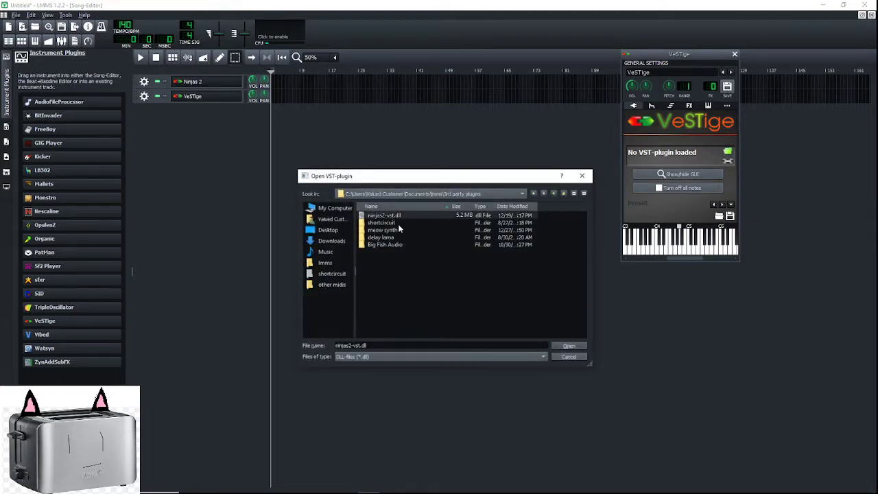
{"action": "left_click", "coordinate": [568, 345]}
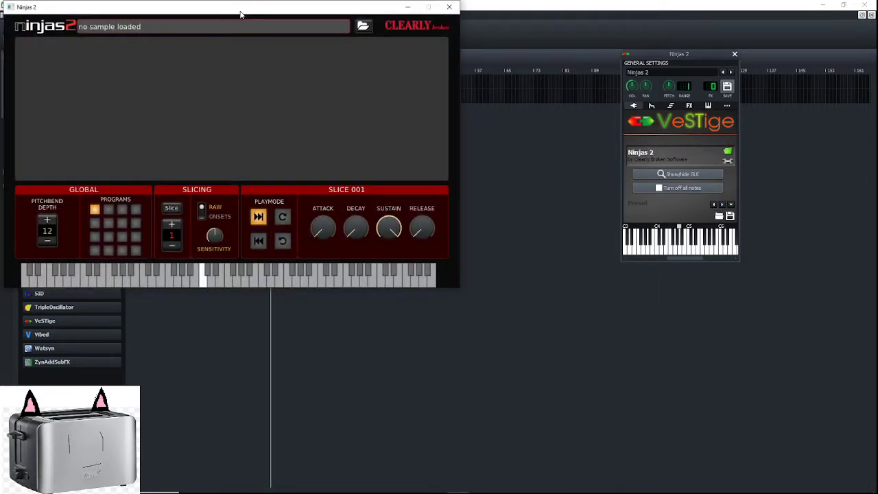
{"action": "left_click_drag", "start_coordinate": [293, 10], "coordinate": [340, 58]}
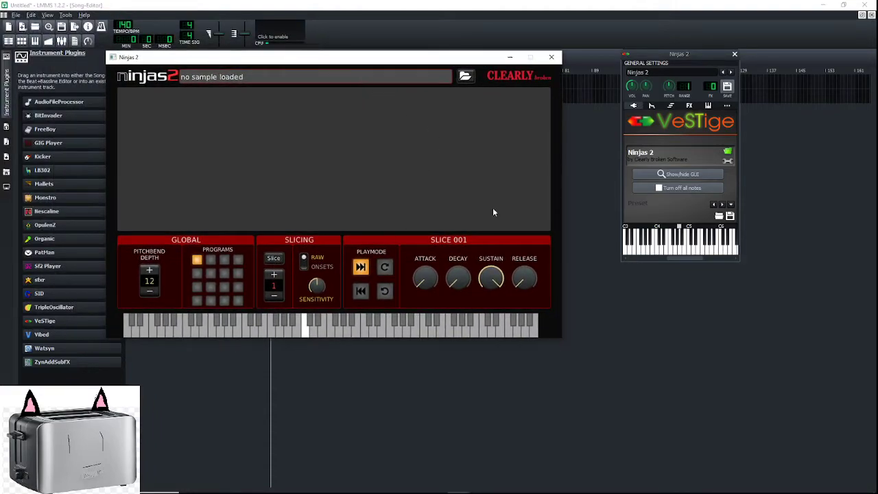
{"action": "left_click", "coordinate": [679, 174]}
Load the preset examplenikusadontuse.fxp from the lmms presets subfolder "fnf voices chromatic presets" into the second track's plugin
{"action": "left_click", "coordinate": [718, 215]}
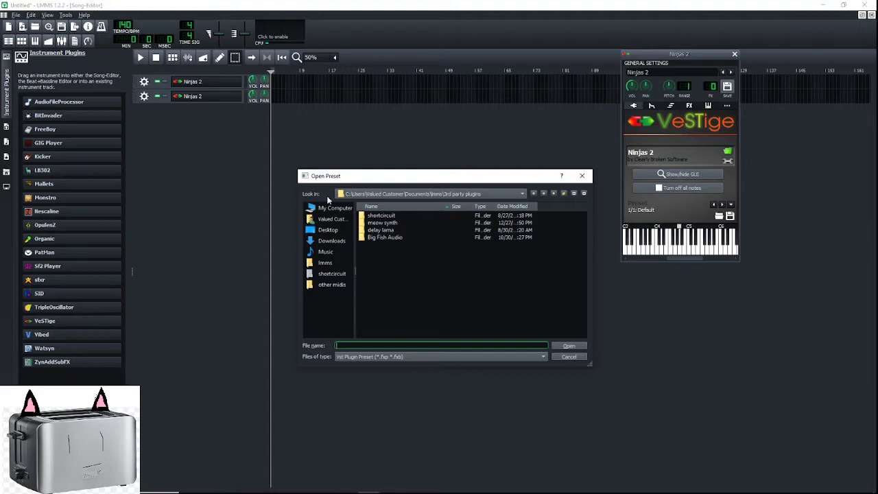
{"action": "left_click", "coordinate": [326, 264]}
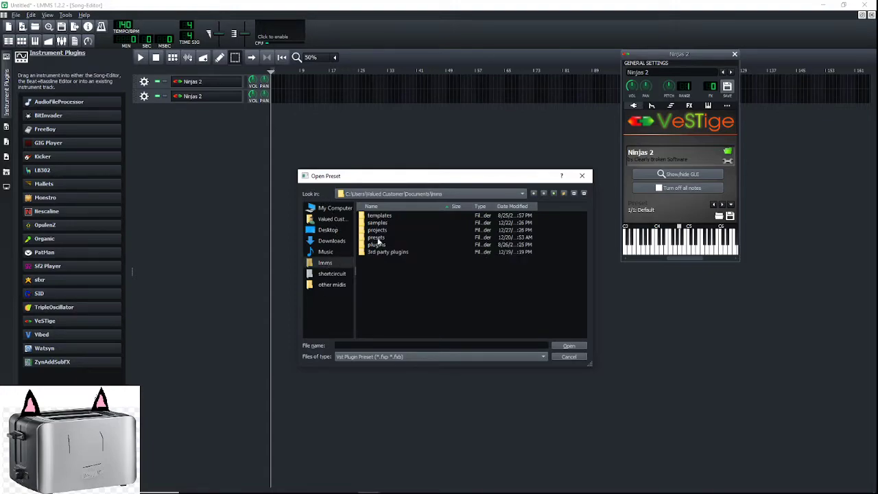
{"action": "double_click", "coordinate": [377, 238]}
{"action": "double_click", "coordinate": [395, 223]}
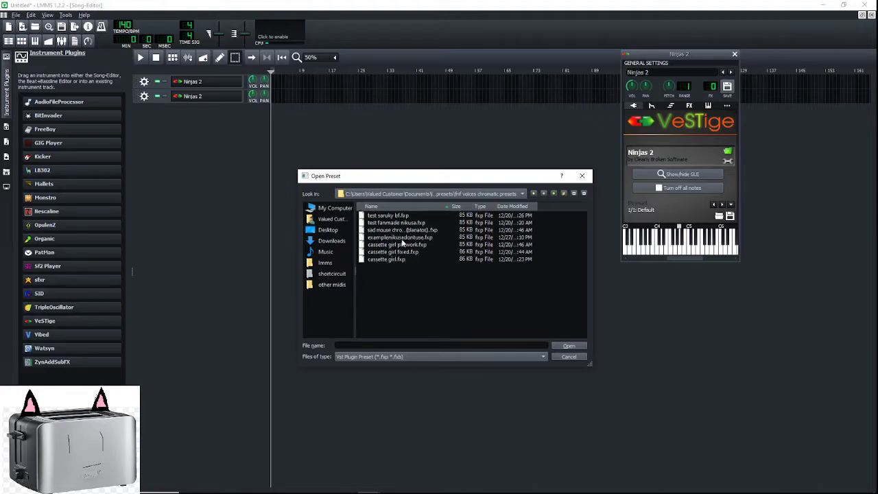
{"action": "left_click", "coordinate": [404, 237]}
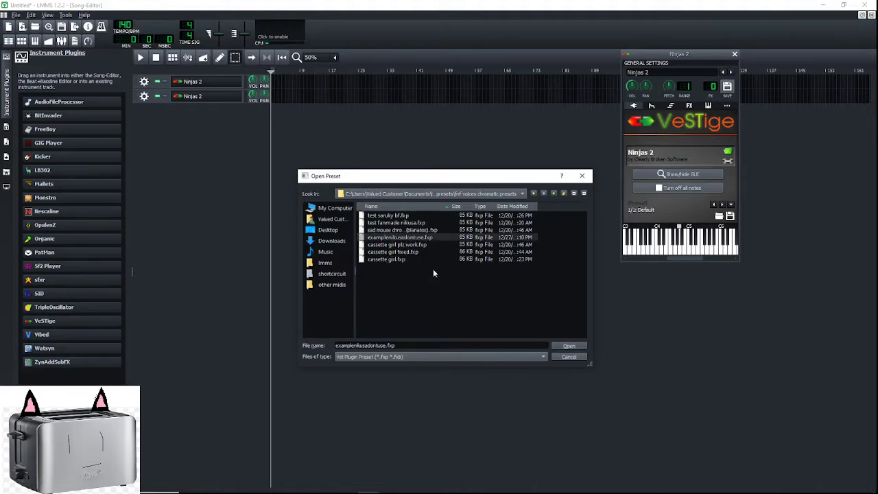
{"action": "left_click", "coordinate": [576, 346]}
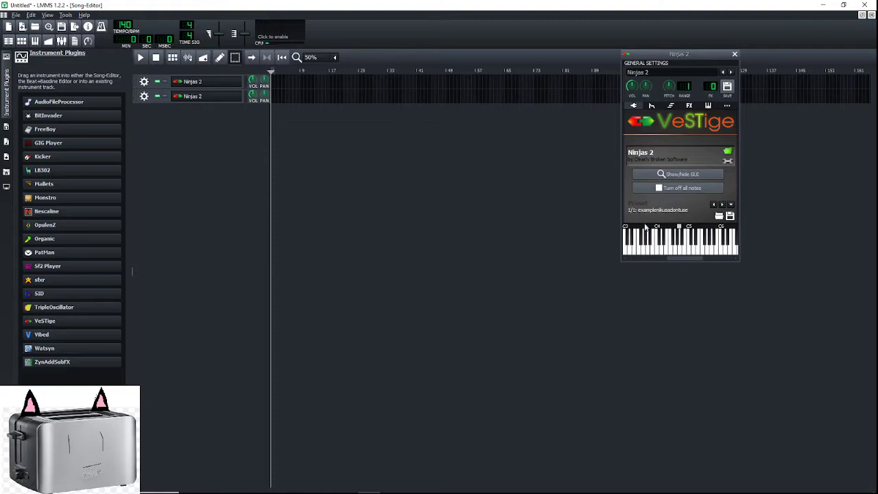
Bring up the Ninjas 2 interface, switch between its first and second programs to check their slices, and close it
{"action": "left_click", "coordinate": [681, 176]}
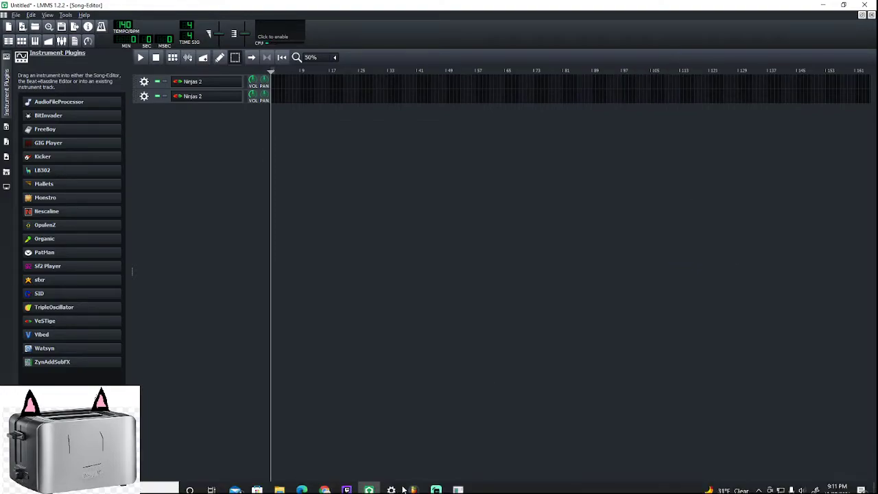
{"action": "left_click", "coordinate": [229, 102]}
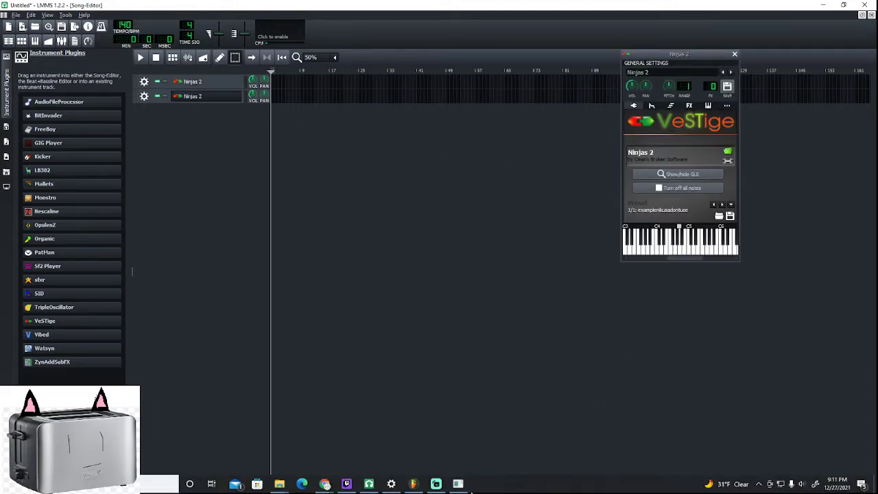
{"action": "left_click", "coordinate": [459, 486]}
{"action": "left_click_drag", "start_coordinate": [421, 172], "coordinate": [423, 75]}
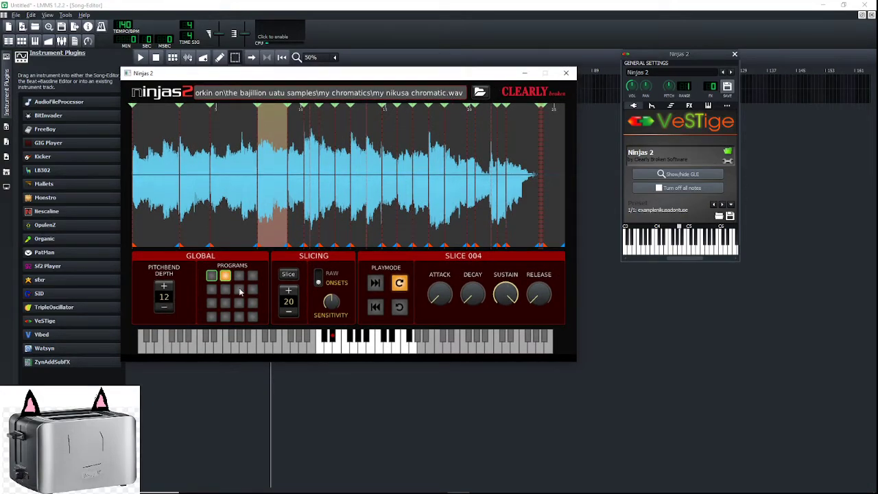
{"action": "left_click", "coordinate": [211, 275]}
{"action": "left_click", "coordinate": [225, 275]}
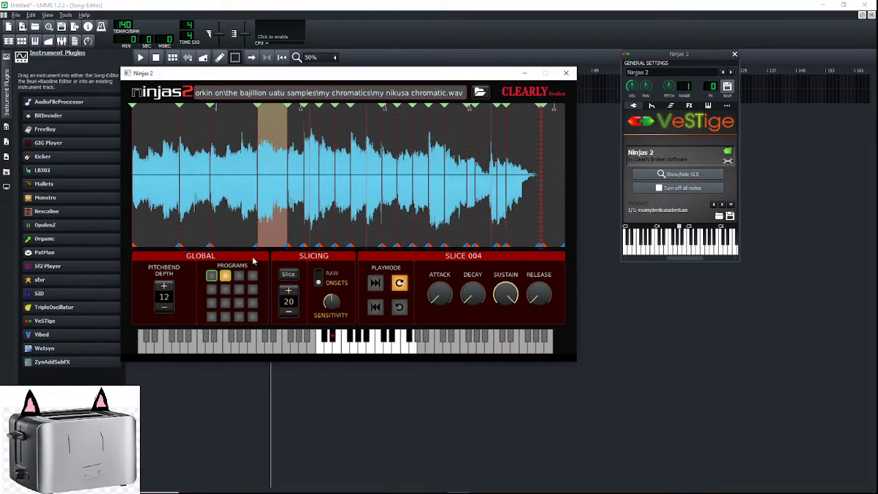
{"action": "left_click", "coordinate": [210, 277]}
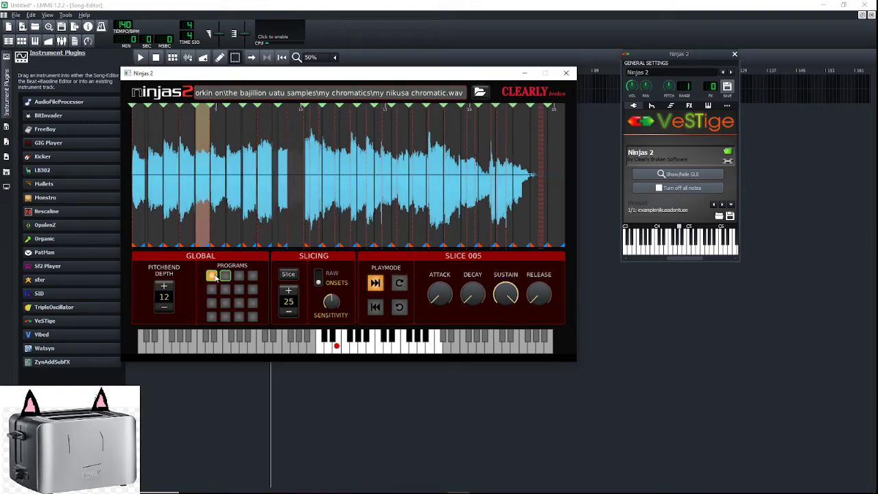
{"action": "left_click", "coordinate": [565, 72]}
Replace the second Ninjas 2 track with a fresh VeSTige instrument track and open its instrument settings
{"action": "left_click", "coordinate": [229, 88]}
{"action": "left_click", "coordinate": [229, 90]}
{"action": "left_click", "coordinate": [144, 96]}
{"action": "left_click", "coordinate": [163, 118]}
{"action": "left_click_drag", "start_coordinate": [45, 320], "coordinate": [202, 333]}
{"action": "left_click", "coordinate": [206, 96]}
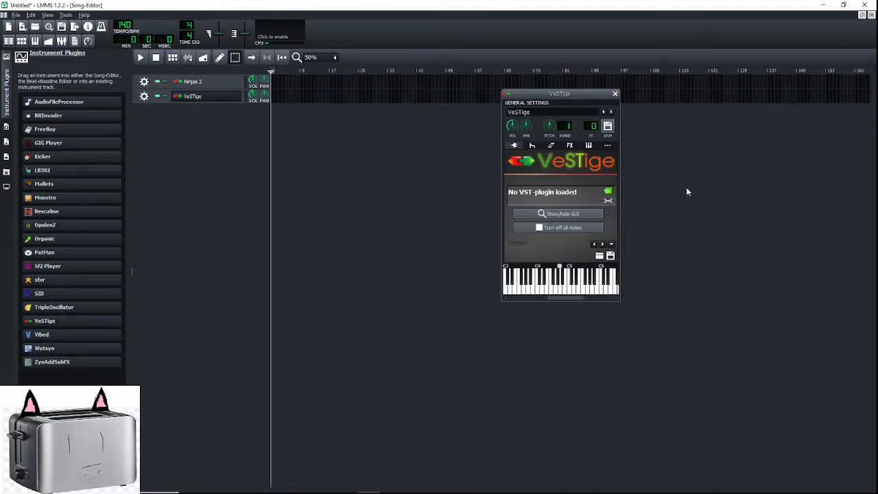
Load ninjas2-vst.dll into the fresh VeSTige instrument and close the plugin's interface
{"action": "left_click", "coordinate": [607, 191]}
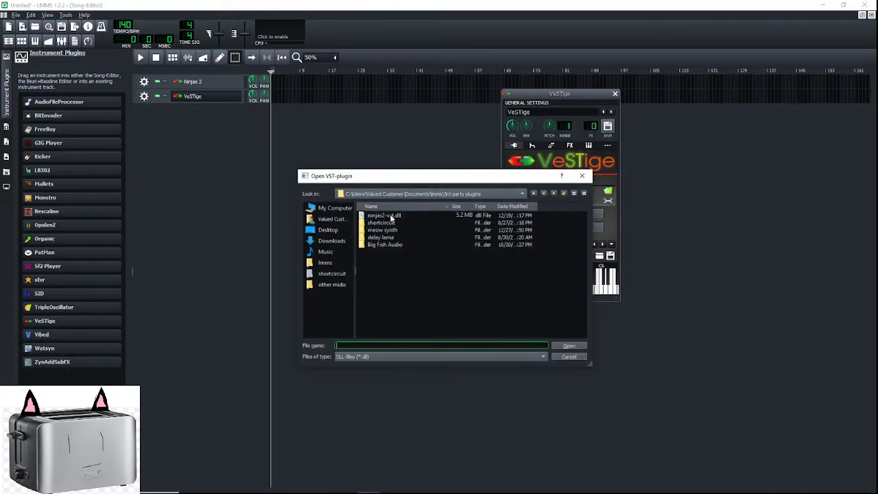
{"action": "left_click", "coordinate": [568, 345]}
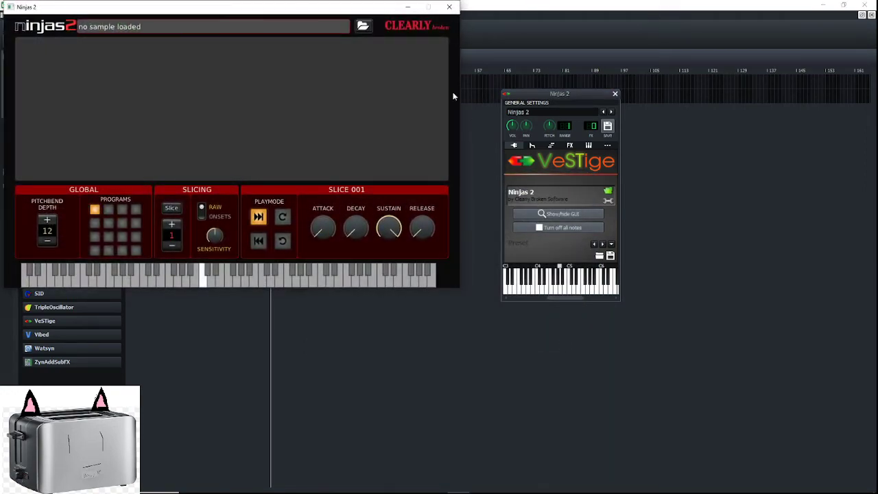
{"action": "left_click", "coordinate": [449, 6]}
Load examplenikusadontuse.fxp from the "fnf voices chromatic presets" folder into the fresh Ninjas 2 instrument
{"action": "left_click", "coordinate": [600, 257]}
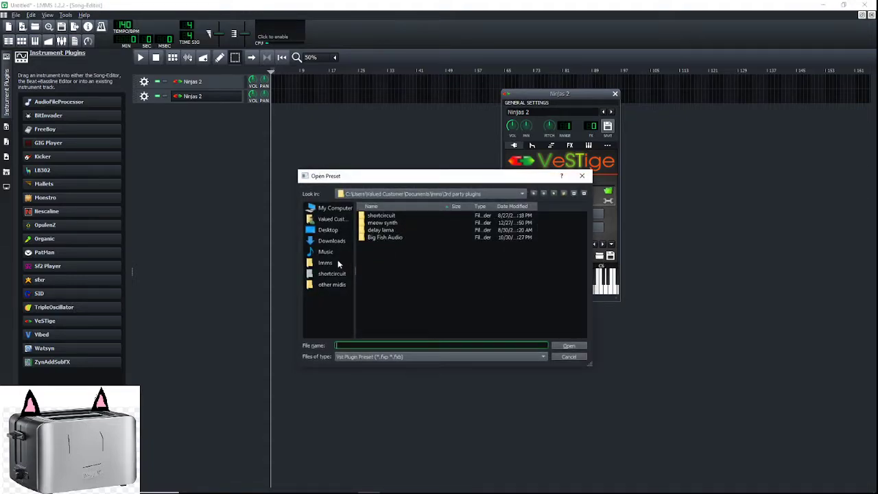
{"action": "left_click", "coordinate": [338, 261]}
{"action": "double_click", "coordinate": [384, 237]}
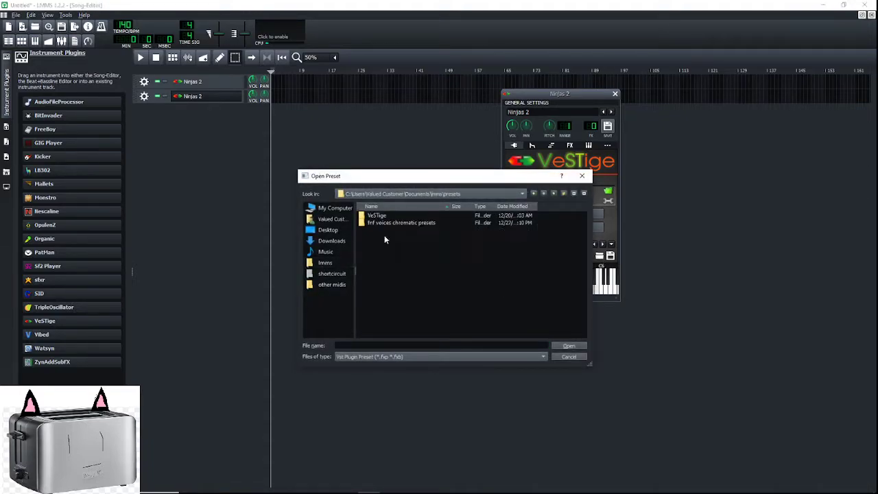
{"action": "double_click", "coordinate": [389, 223]}
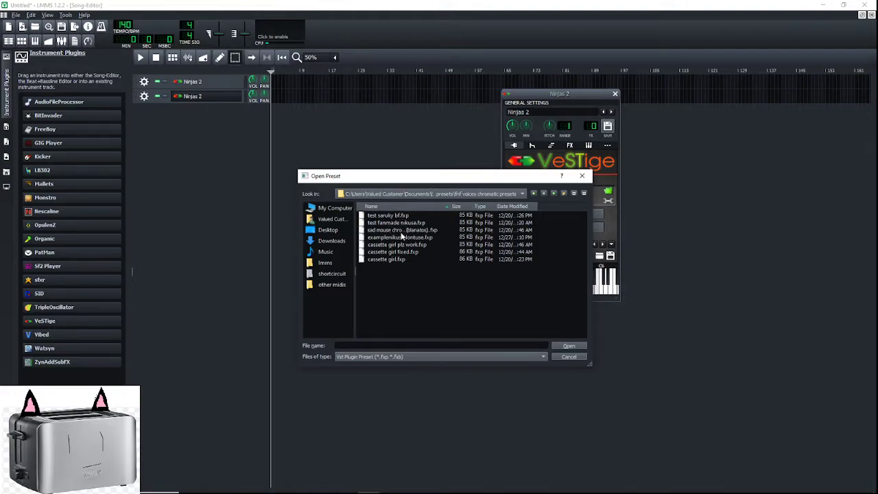
{"action": "left_click", "coordinate": [395, 238]}
{"action": "left_click", "coordinate": [568, 346]}
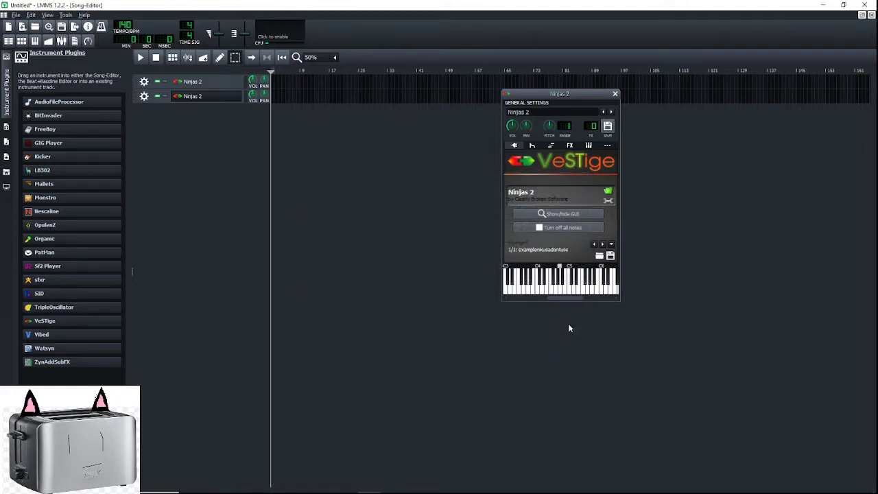
Examine the first and second programs of the loaded preset in Ninjas 2, and close the plugin and instrument windows
{"action": "left_click", "coordinate": [583, 215]}
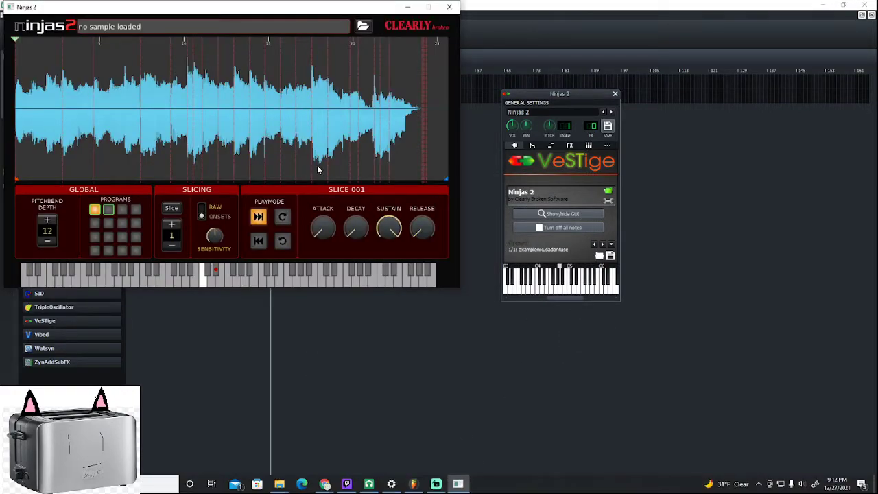
{"action": "left_click", "coordinate": [109, 212]}
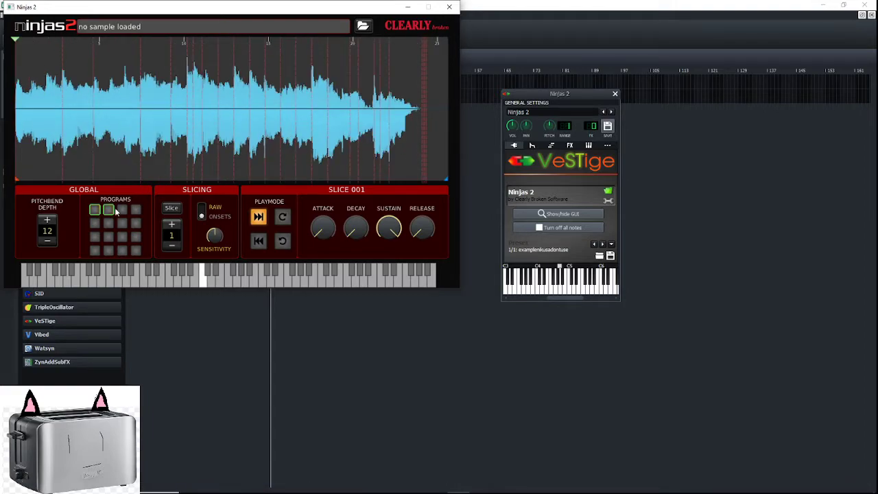
{"action": "left_click", "coordinate": [109, 211]}
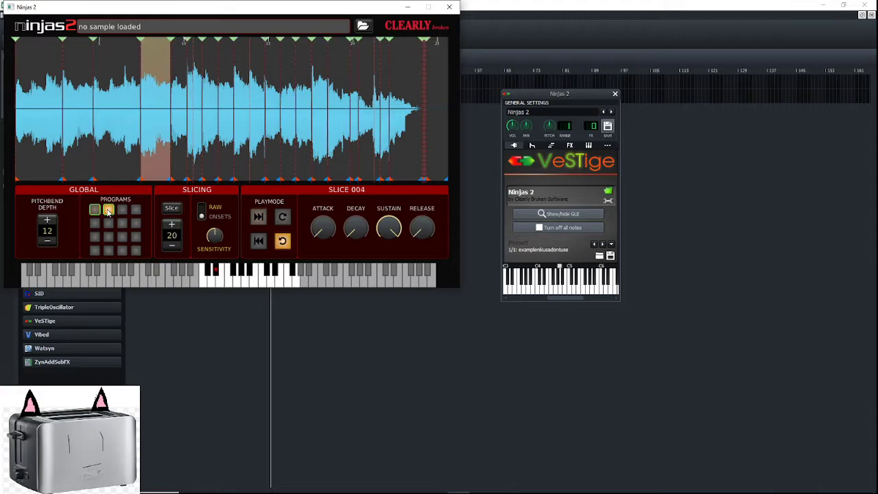
{"action": "left_click", "coordinate": [95, 210]}
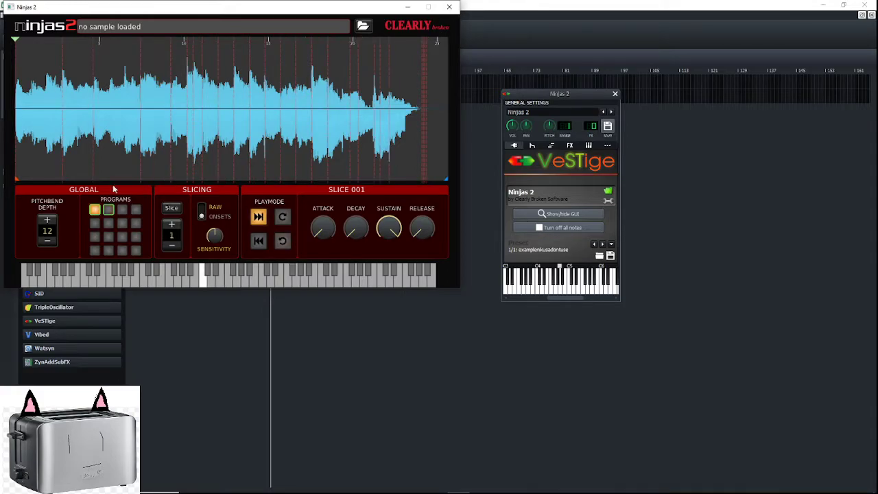
{"action": "scroll", "coordinate": [183, 91], "scroll_direction": "down", "scroll_amount": 5}
{"action": "left_click", "coordinate": [107, 211]}
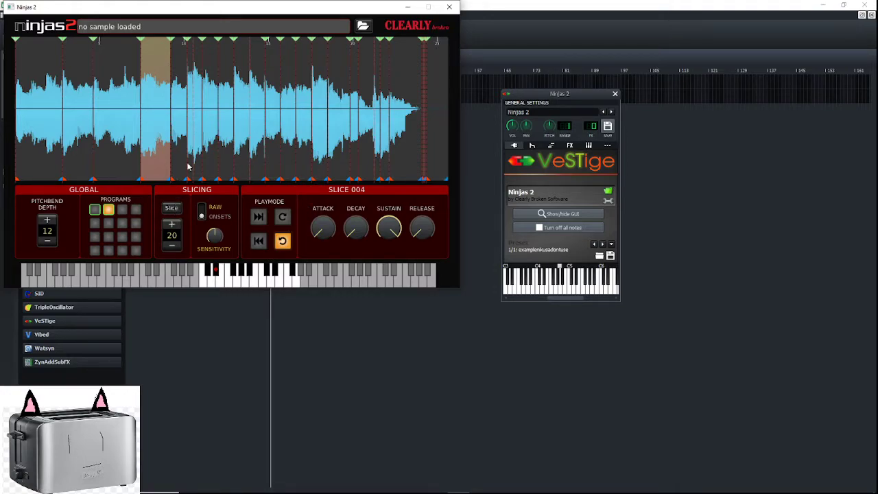
{"action": "left_click", "coordinate": [96, 209]}
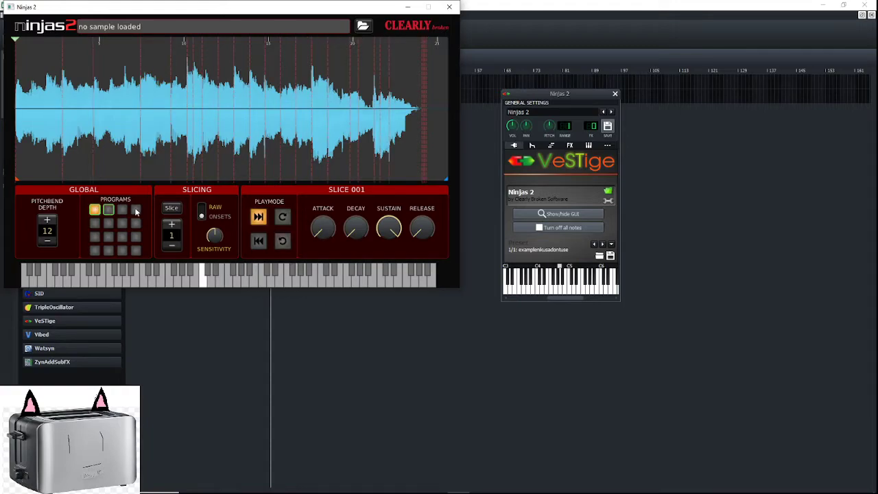
{"action": "left_click", "coordinate": [123, 211]}
{"action": "left_click", "coordinate": [449, 6]}
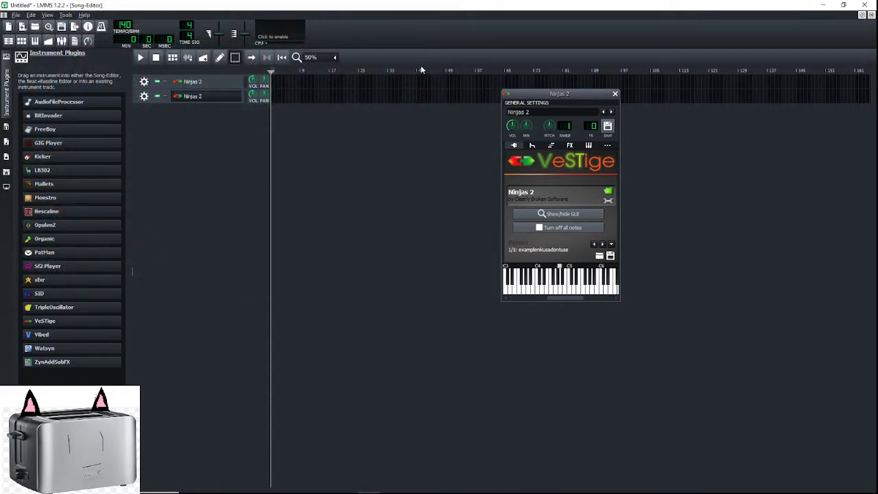
{"action": "left_click", "coordinate": [615, 96]}
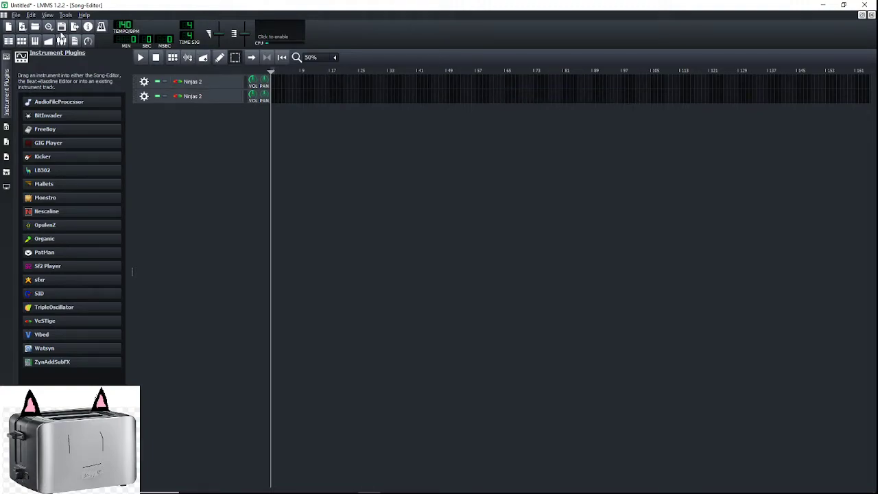
{"action": "left_click", "coordinate": [16, 15]}
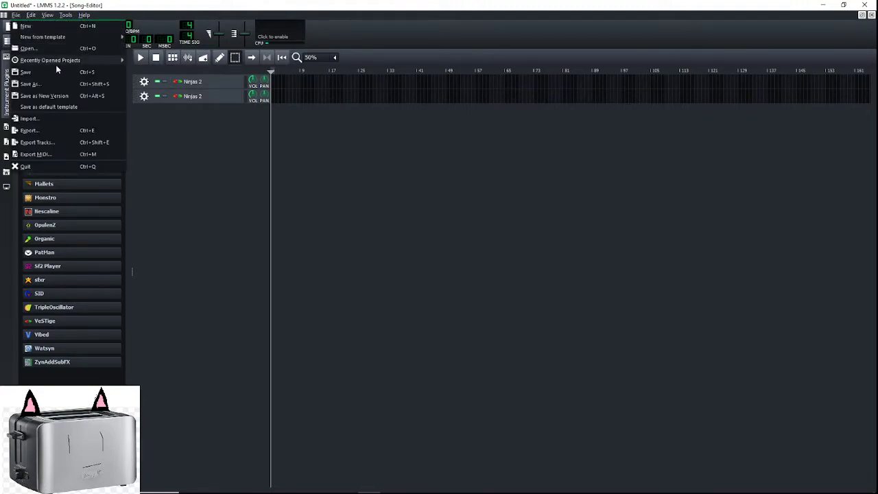
{"action": "left_click", "coordinate": [244, 68]}
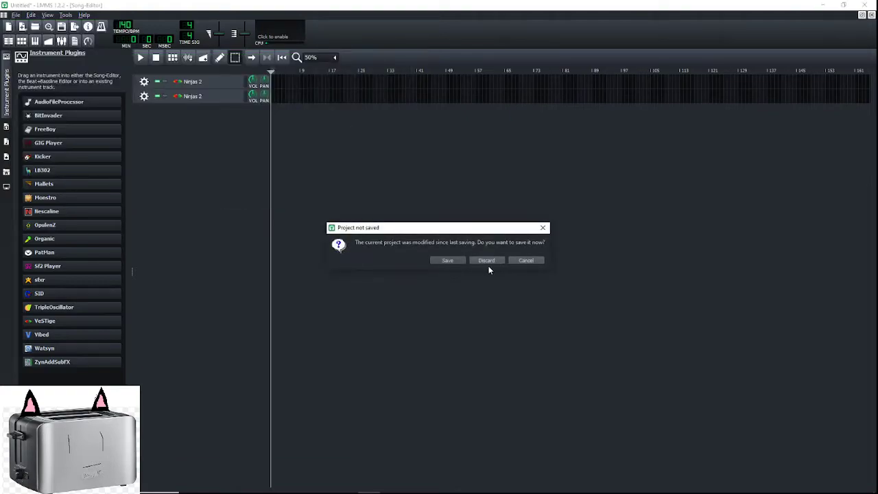
{"action": "left_click", "coordinate": [454, 261]}
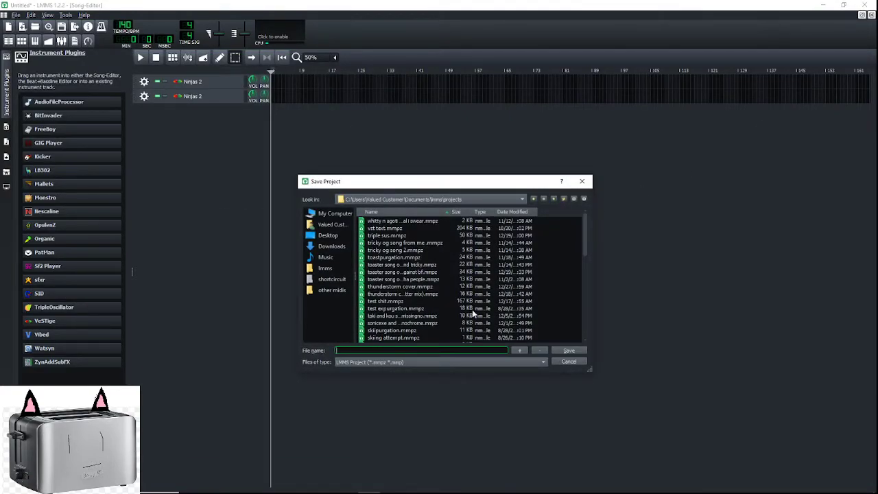
{"action": "left_click", "coordinate": [557, 362]}
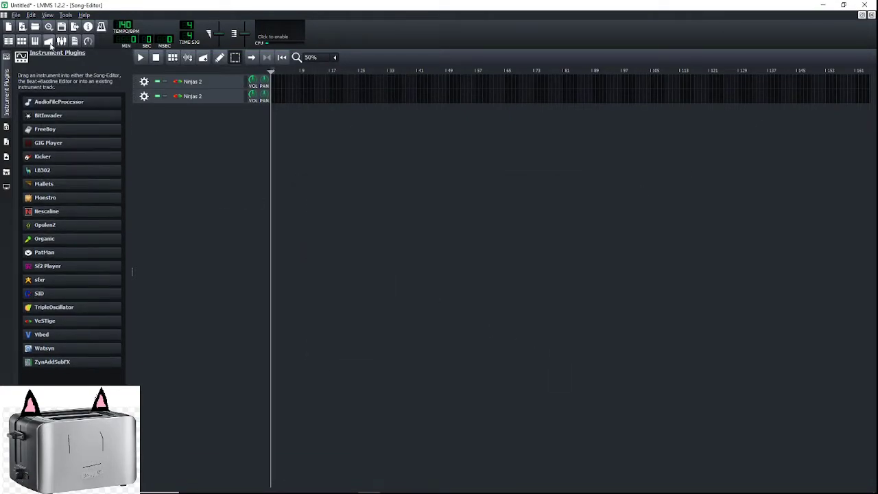
{"action": "left_click", "coordinate": [15, 15]}
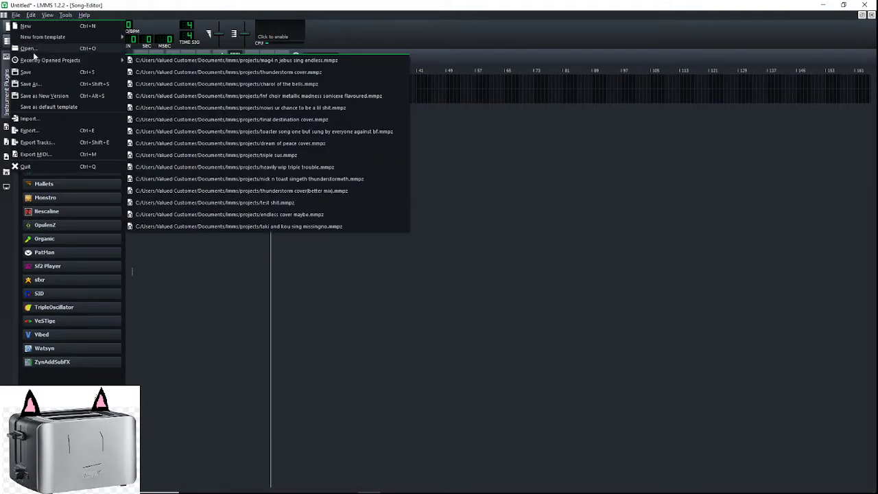
{"action": "mouse_move", "coordinate": [44, 62]}
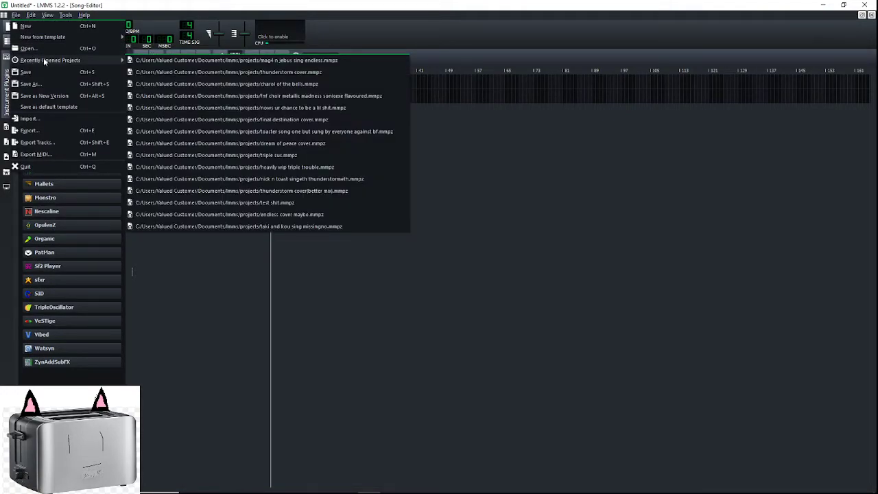
{"action": "left_click", "coordinate": [320, 73]}
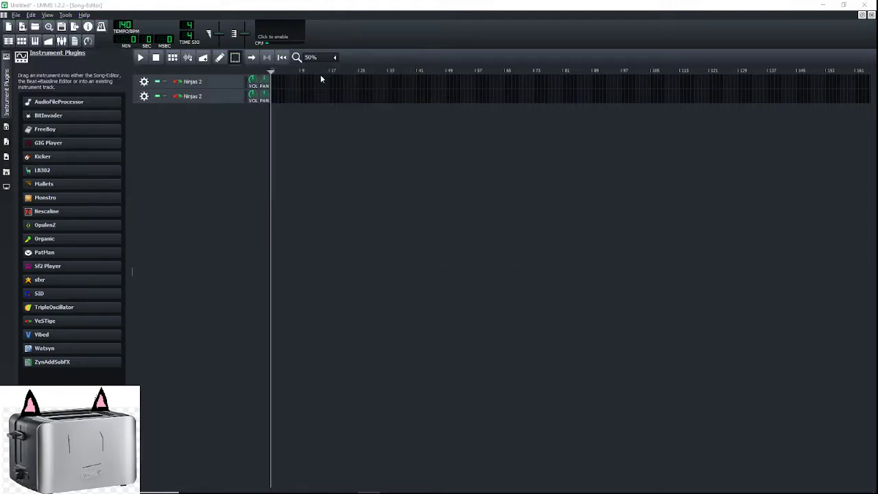
{"action": "left_click", "coordinate": [457, 259]}
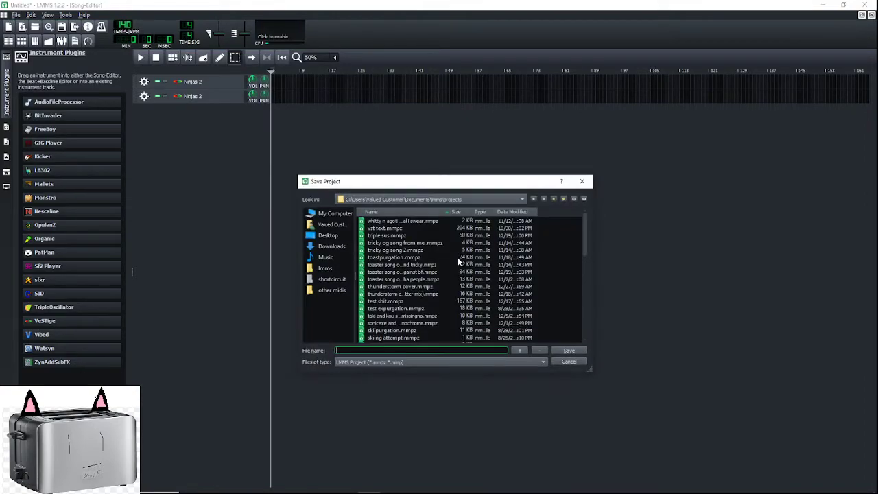
{"action": "scroll", "coordinate": [432, 283], "scroll_direction": "up", "scroll_amount": 2}
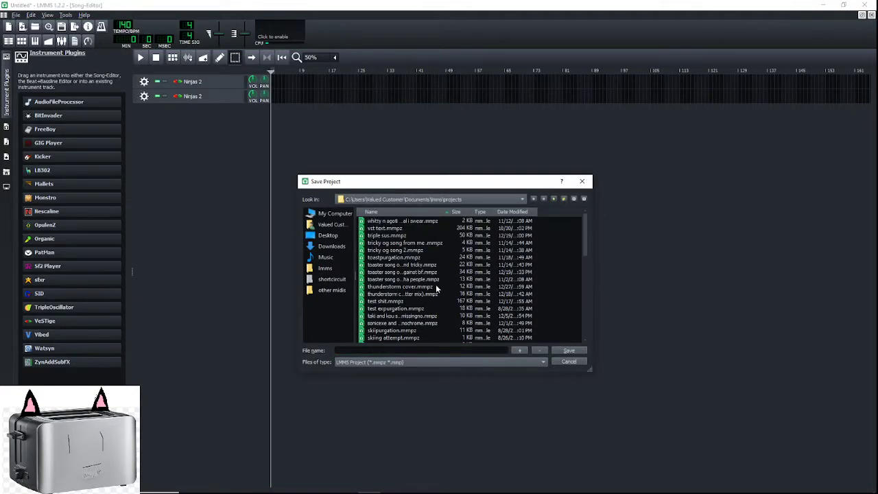
{"action": "left_click", "coordinate": [570, 362]}
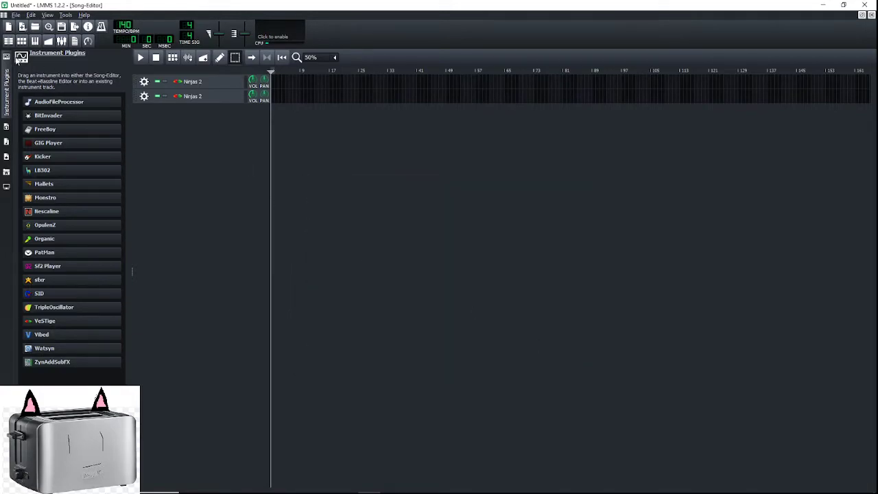
{"action": "left_click", "coordinate": [15, 15]}
{"action": "mouse_move", "coordinate": [48, 60]}
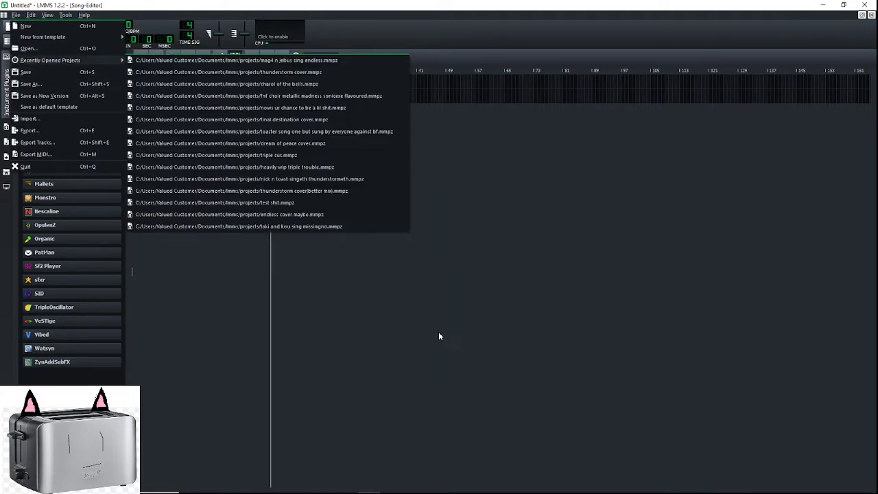
{"action": "left_click", "coordinate": [435, 330]}
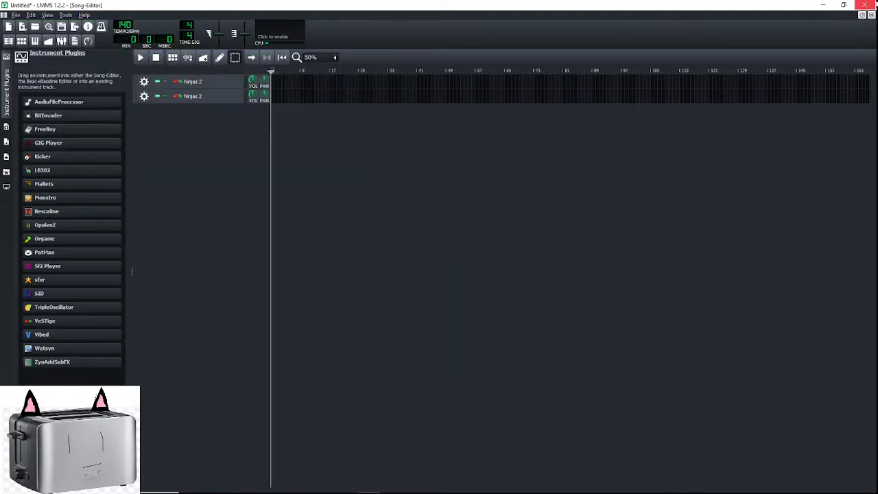
Switch to FL Studio and start saving the Ninjas 2 preset in the "fl shit prolly" folder inside "the bajillion uatu samples"
{"action": "left_click", "coordinate": [826, 5]}
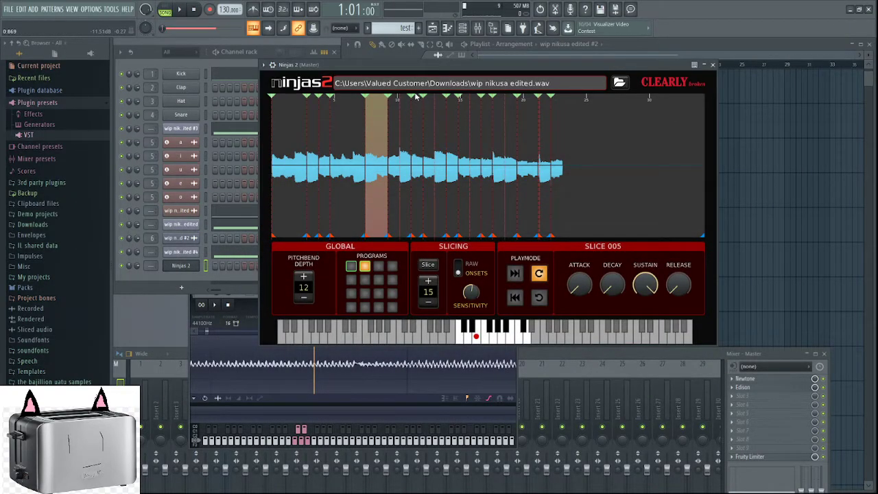
{"action": "left_click", "coordinate": [265, 65]}
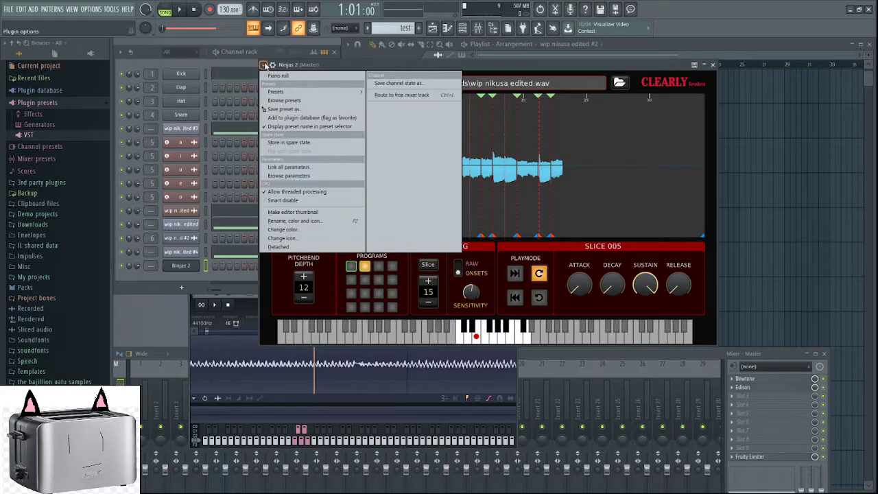
{"action": "mouse_move", "coordinate": [299, 90]}
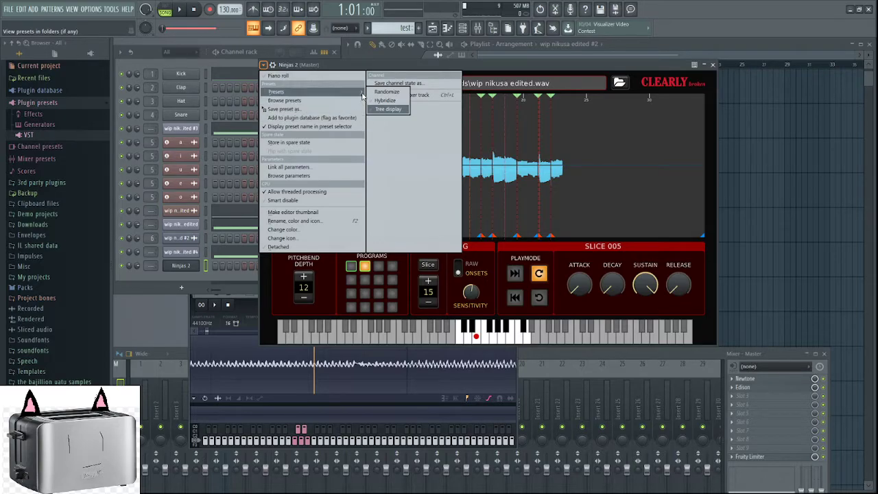
{"action": "left_click", "coordinate": [309, 109]}
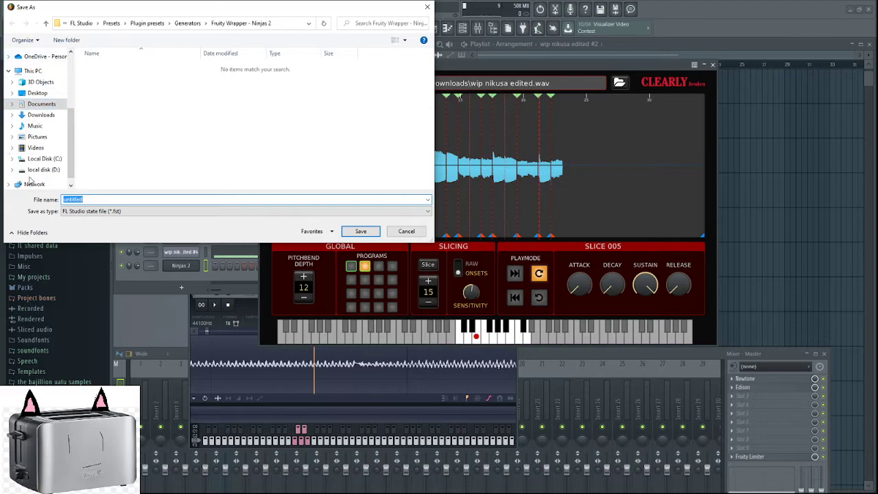
{"action": "scroll", "coordinate": [42, 130], "scroll_direction": "down", "scroll_amount": 1}
{"action": "left_click", "coordinate": [43, 144]}
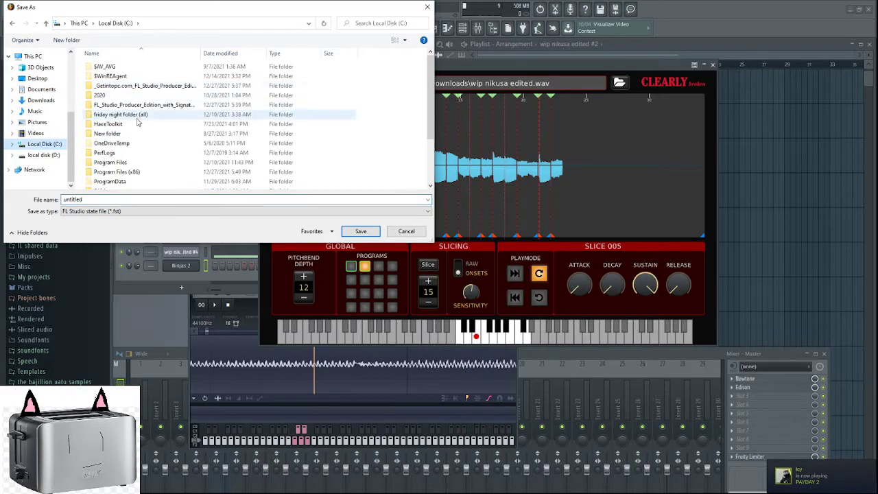
{"action": "double_click", "coordinate": [140, 115]}
{"action": "double_click", "coordinate": [140, 69]}
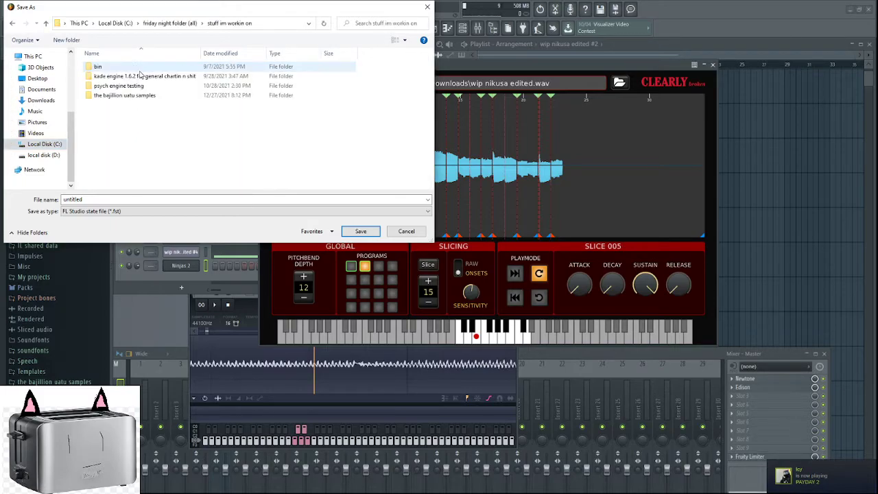
{"action": "double_click", "coordinate": [126, 95]}
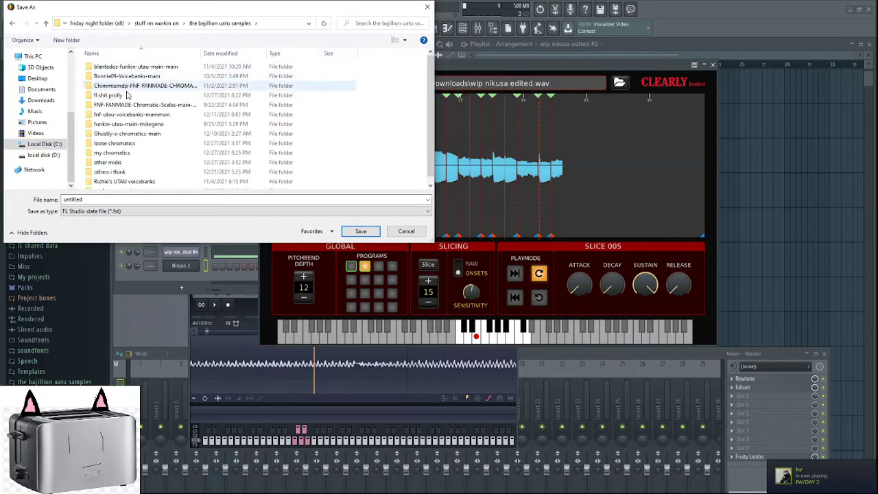
{"action": "double_click", "coordinate": [109, 87]}
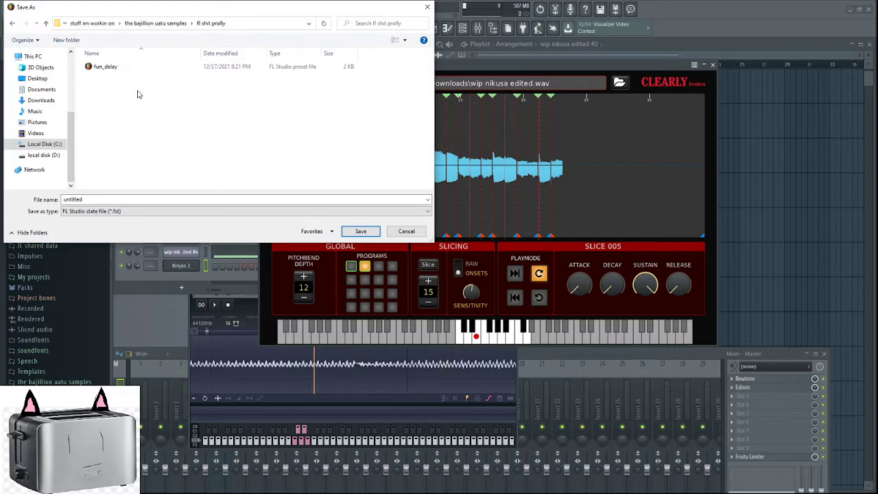
Name the Ninjas 2 preset file ninja2examplenikusa and save it as an FL Studio state file
{"action": "left_click", "coordinate": [107, 198]}
{"action": "type", "text": "nin"}
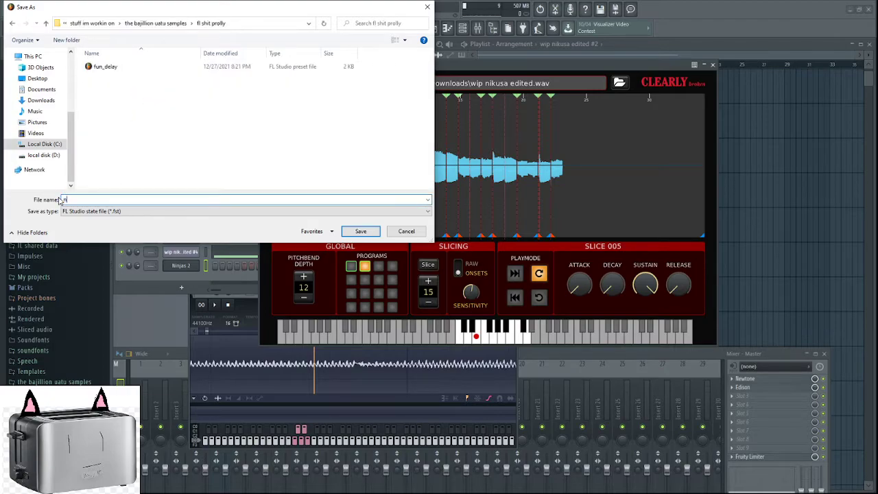
{"action": "type", "text": "jas"}
{"action": "left_click", "coordinate": [76, 199]}
{"action": "type", "text": "2examplenikusa"}
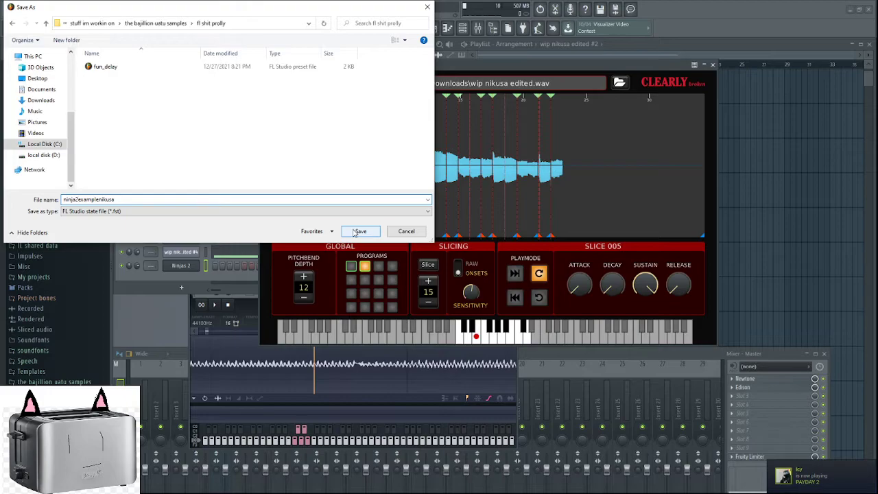
{"action": "left_click", "coordinate": [355, 233]}
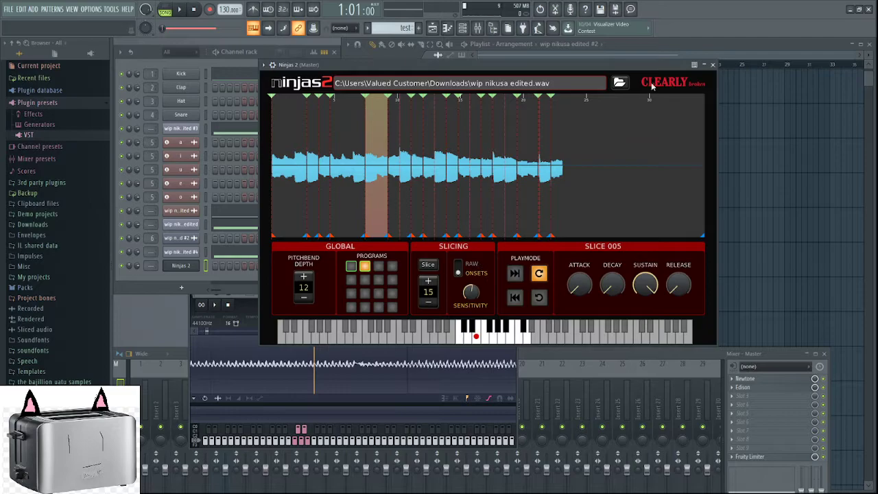
Close the original Ninjas 2 window and add a second Ninjas 2 instrument to the channel rack
{"action": "left_click", "coordinate": [263, 65]}
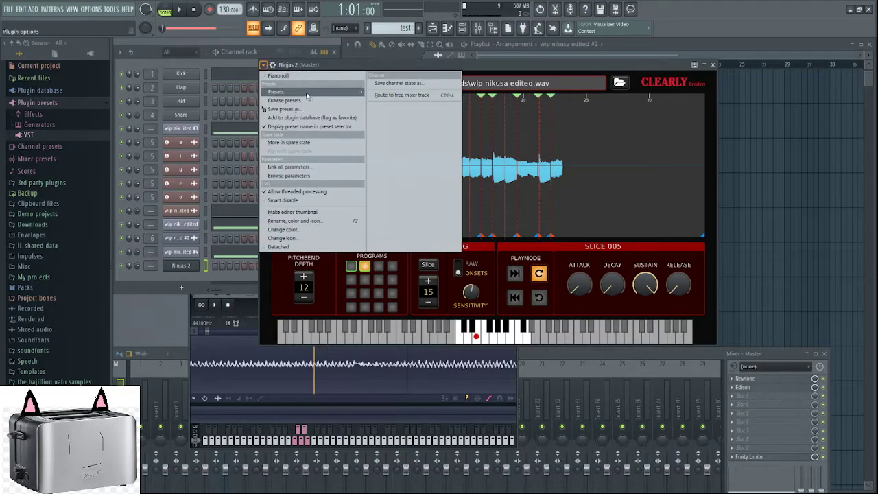
{"action": "left_click", "coordinate": [528, 68]}
{"action": "left_click_drag", "start_coordinate": [662, 66], "coordinate": [636, 85]}
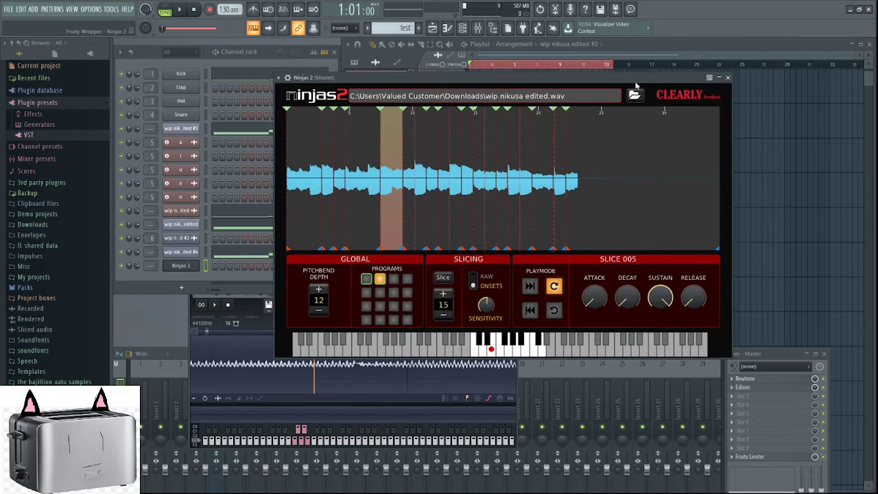
{"action": "left_click", "coordinate": [728, 79]}
{"action": "left_click", "coordinate": [181, 265]}
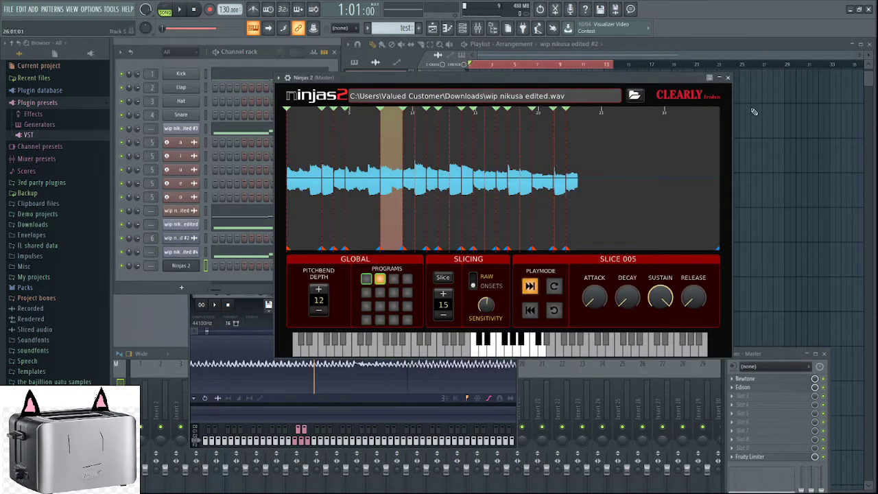
{"action": "left_click", "coordinate": [728, 78]}
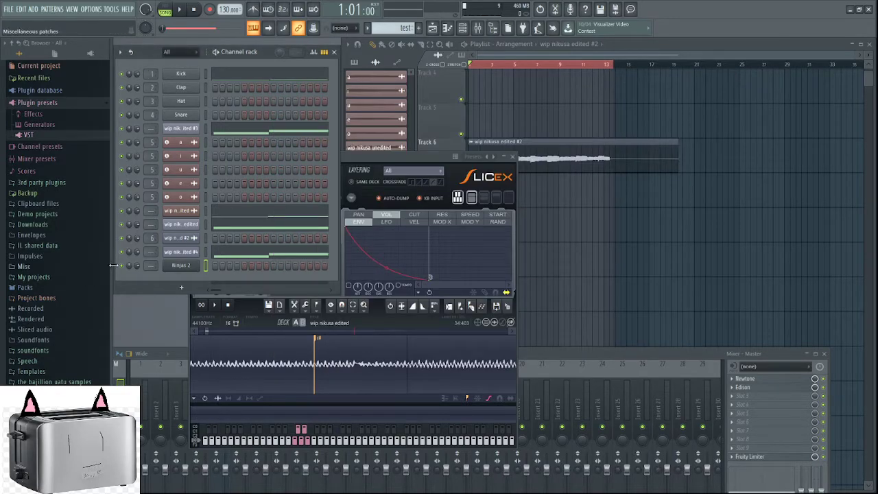
{"action": "left_click", "coordinate": [181, 286]}
{"action": "left_click", "coordinate": [274, 71]}
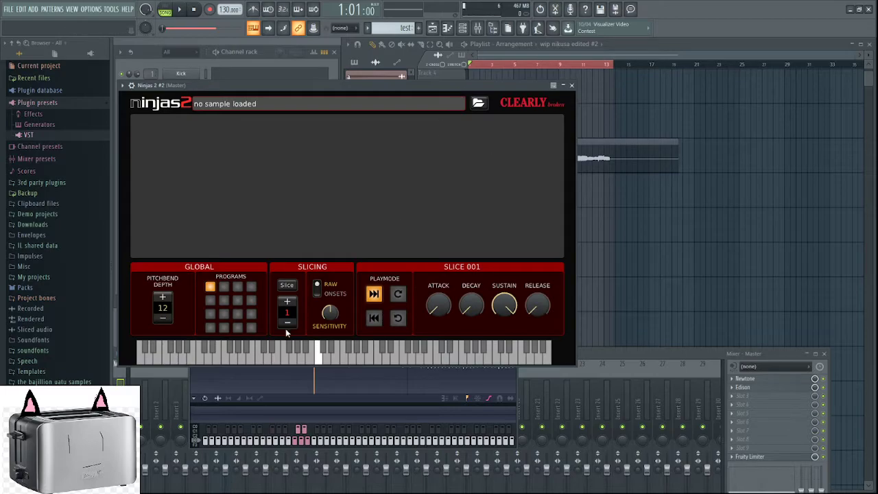
Browse the presets of the new Ninjas 2 instrument and locate the "fl shit prolly" folder under "the bajillion uatu samples"
{"action": "left_click", "coordinate": [124, 86]}
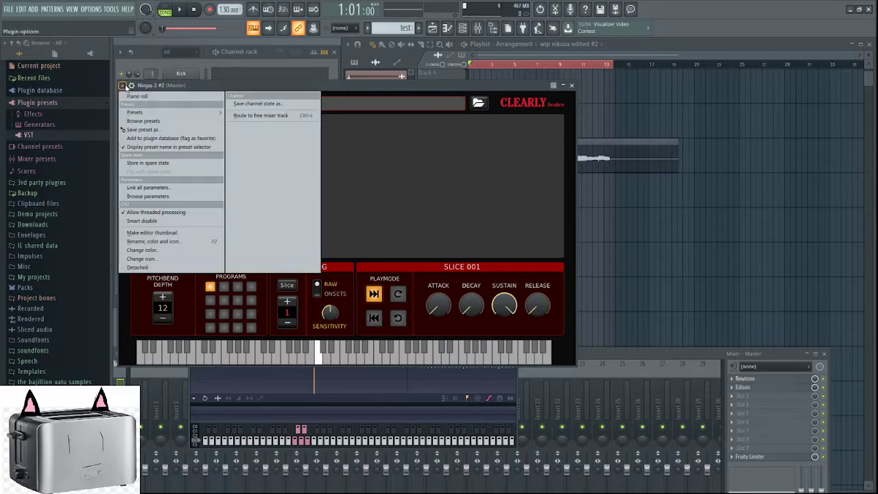
{"action": "left_click", "coordinate": [176, 120]}
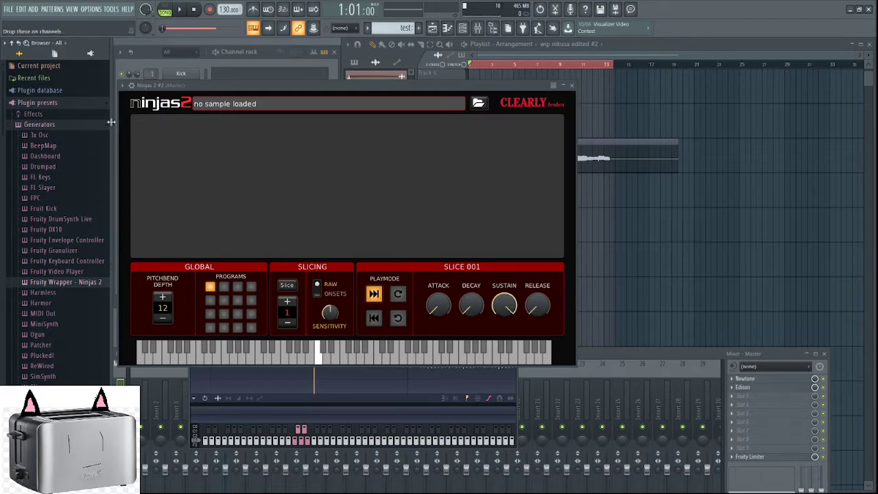
{"action": "left_click", "coordinate": [123, 86]}
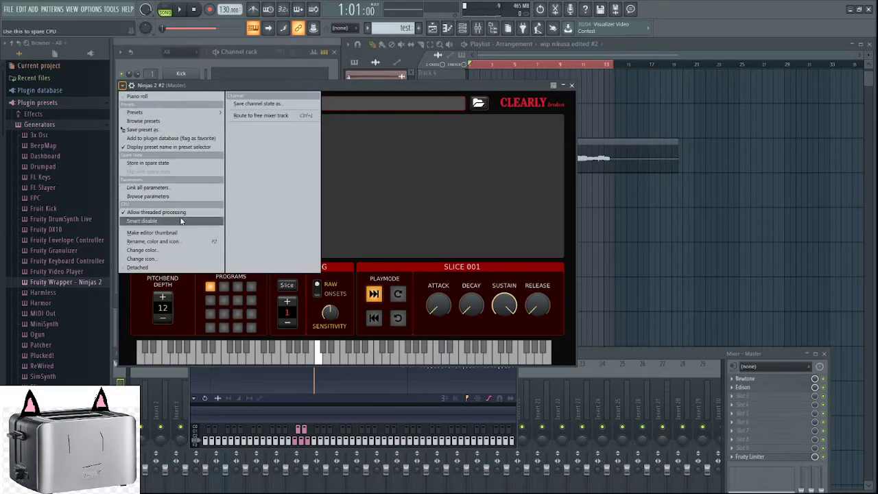
{"action": "left_click", "coordinate": [181, 125]}
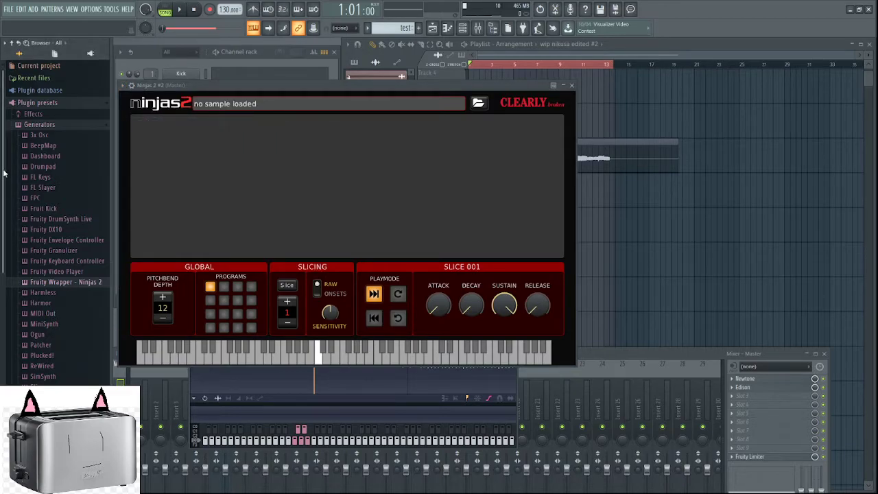
{"action": "scroll", "coordinate": [41, 228], "scroll_direction": "down", "scroll_amount": 5}
{"action": "scroll", "coordinate": [41, 228], "scroll_direction": "down", "scroll_amount": 2}
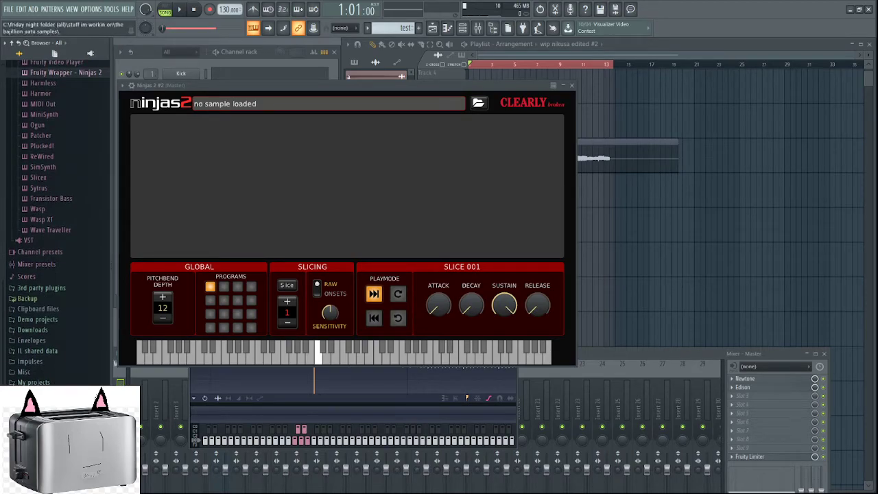
{"action": "left_click", "coordinate": [19, 53]}
{"action": "scroll", "coordinate": [35, 343], "scroll_direction": "down", "scroll_amount": 1}
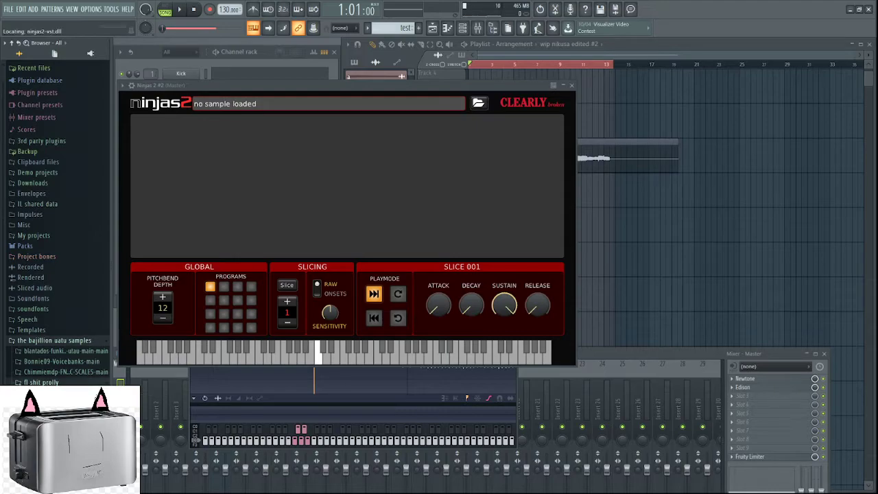
Load the saved ninja2examplenikusa preset from the browser onto the second Ninjas 2 channel
{"action": "left_click_drag", "start_coordinate": [75, 412], "coordinate": [231, 226]}
{"action": "left_click_drag", "start_coordinate": [303, 102], "coordinate": [548, 72]}
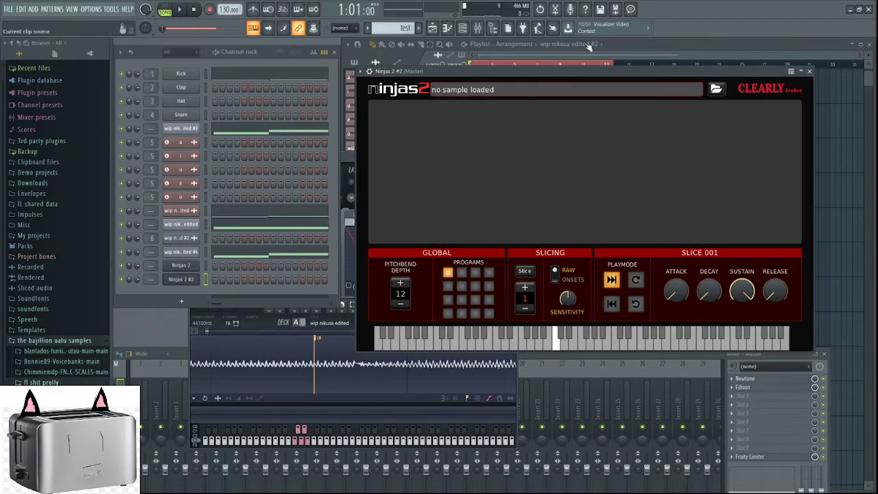
{"action": "left_click", "coordinate": [809, 71]}
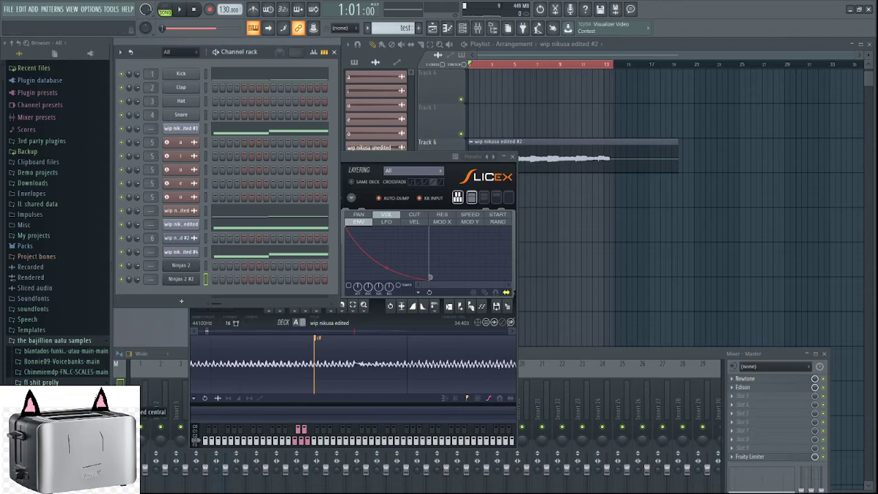
{"action": "left_click_drag", "start_coordinate": [75, 411], "coordinate": [187, 278]}
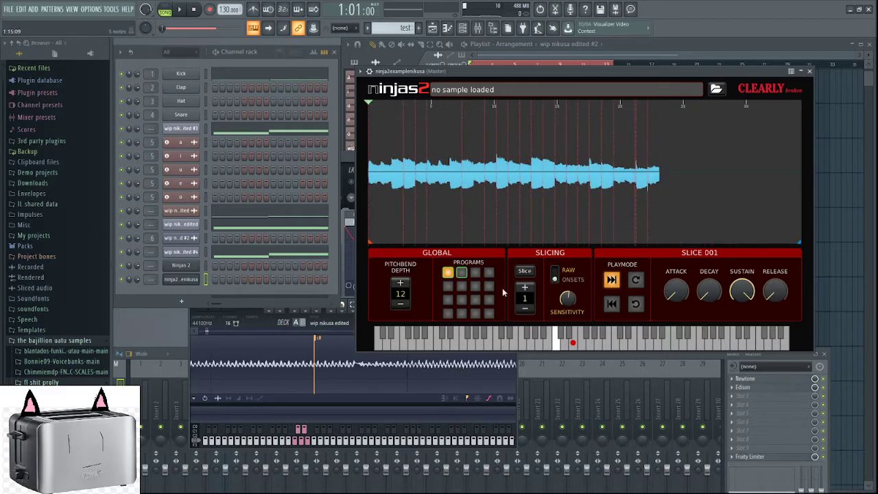
Examine the first, second and third programs of the loaded preset in the second Ninjas 2 instrument
{"action": "left_click", "coordinate": [461, 273]}
{"action": "left_click", "coordinate": [447, 273]}
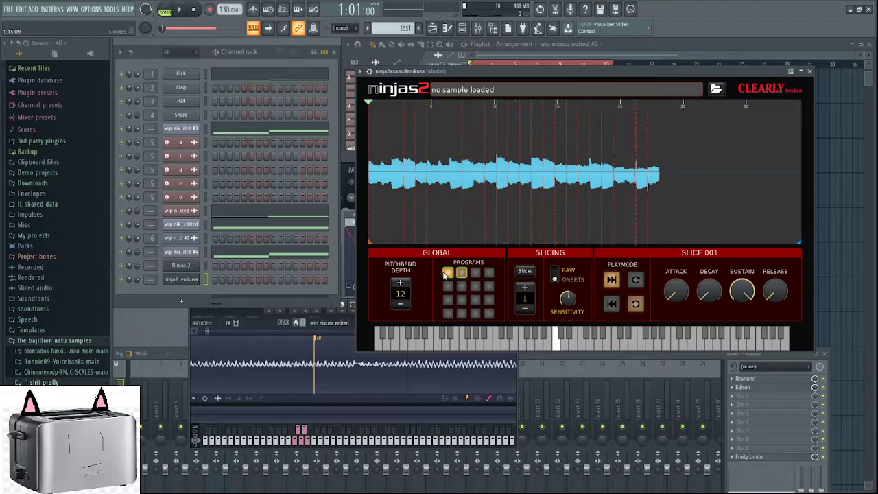
{"action": "left_click", "coordinate": [461, 273]}
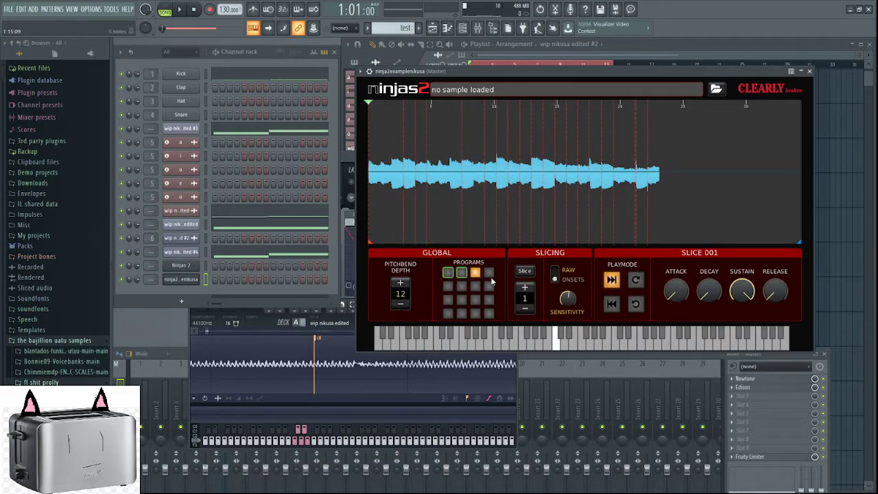
Compare the programs of the loaded preset in the second Ninjas 2 instrument and close its window
{"action": "left_click", "coordinate": [489, 273]}
{"action": "left_click", "coordinate": [447, 273]}
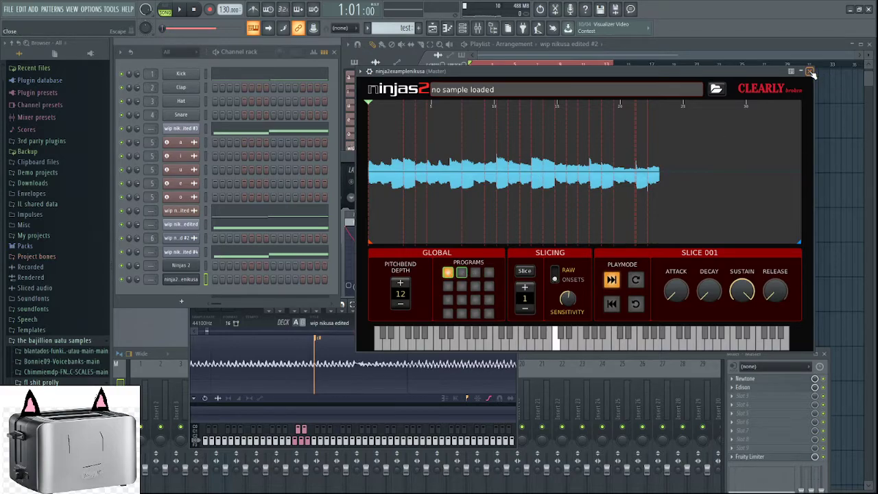
{"action": "left_click", "coordinate": [461, 273]}
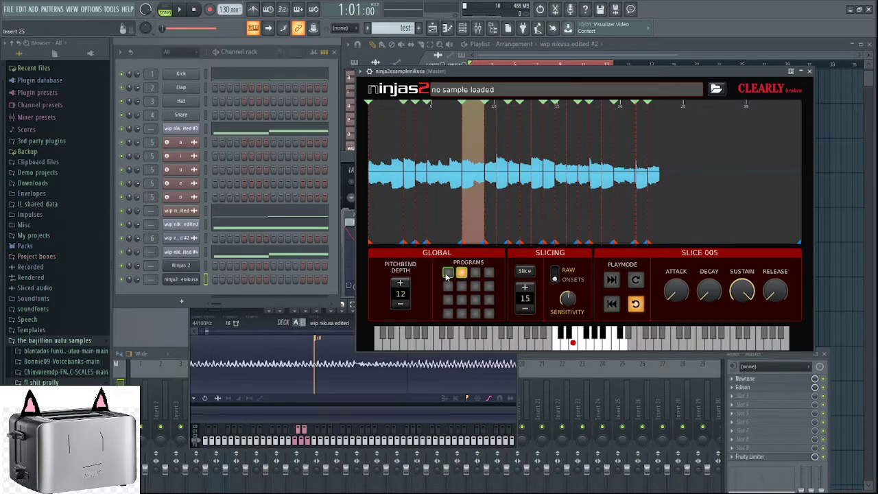
{"action": "left_click", "coordinate": [449, 273]}
{"action": "left_click", "coordinate": [476, 273]}
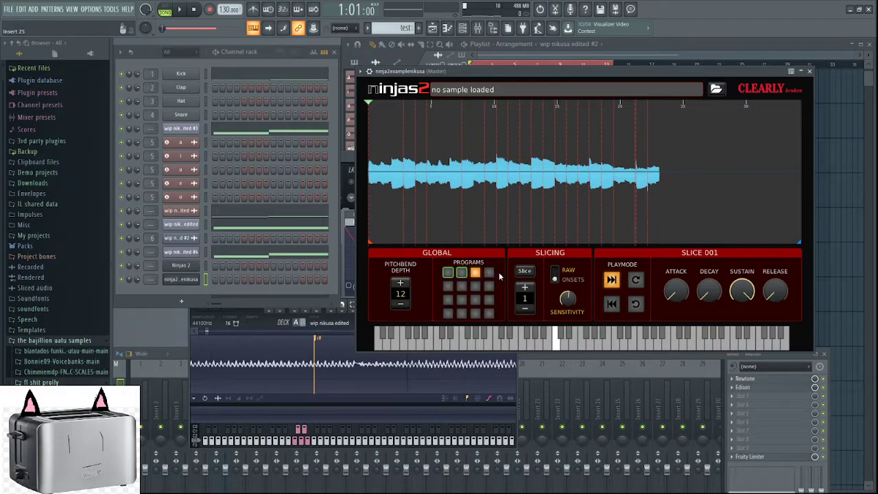
{"action": "left_click", "coordinate": [449, 273]}
{"action": "left_click", "coordinate": [810, 72]}
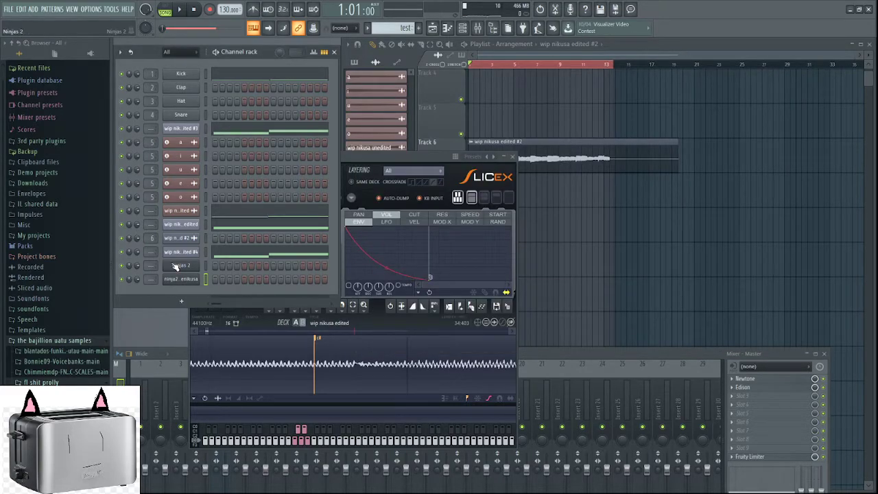
Open the original Ninjas 2 instrument, return to its first program and store the 19-slice setup in the third program slot
{"action": "left_click", "coordinate": [174, 265]}
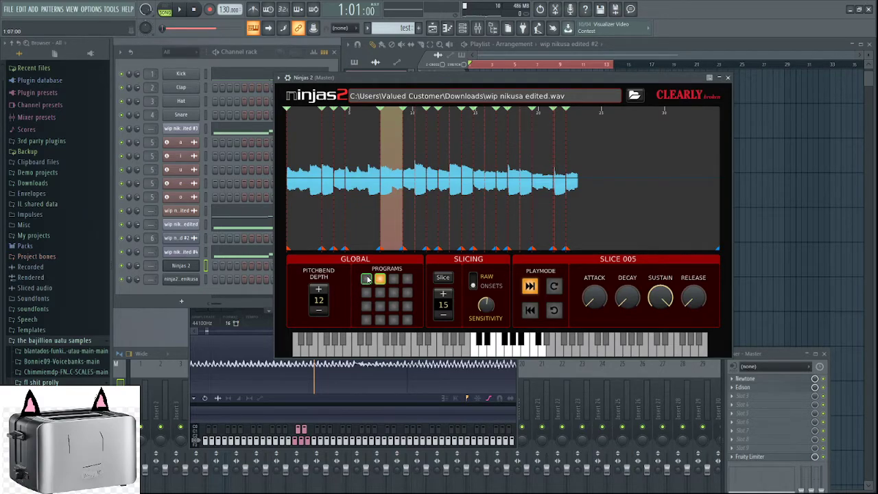
{"action": "left_click", "coordinate": [364, 280]}
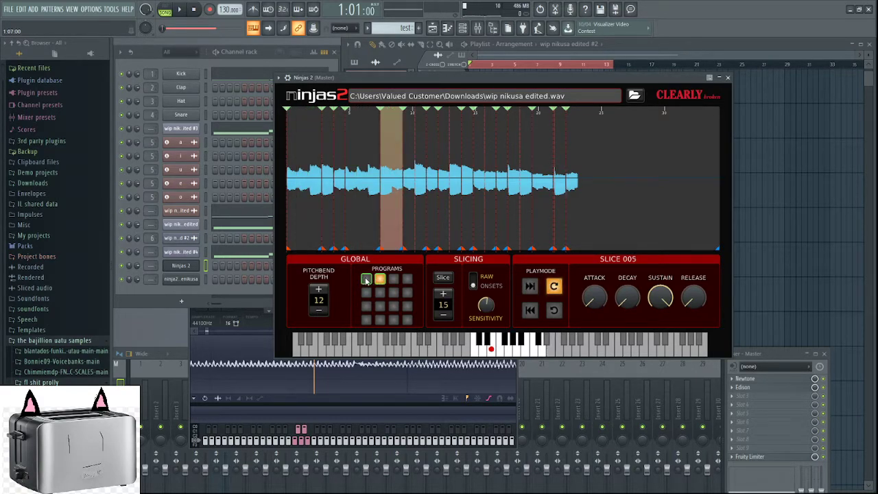
{"action": "left_click", "coordinate": [366, 279]}
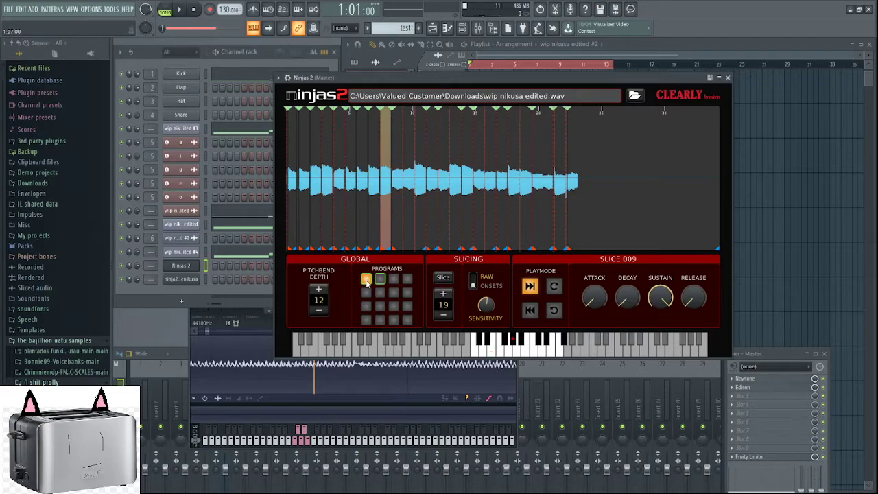
{"action": "left_click", "coordinate": [395, 281]}
{"action": "left_click", "coordinate": [395, 280]}
Save the original Ninjas 2 state as a preset in the "fl shit prolly" folder, overwriting ninja2examplenikusa
{"action": "left_click", "coordinate": [278, 78]}
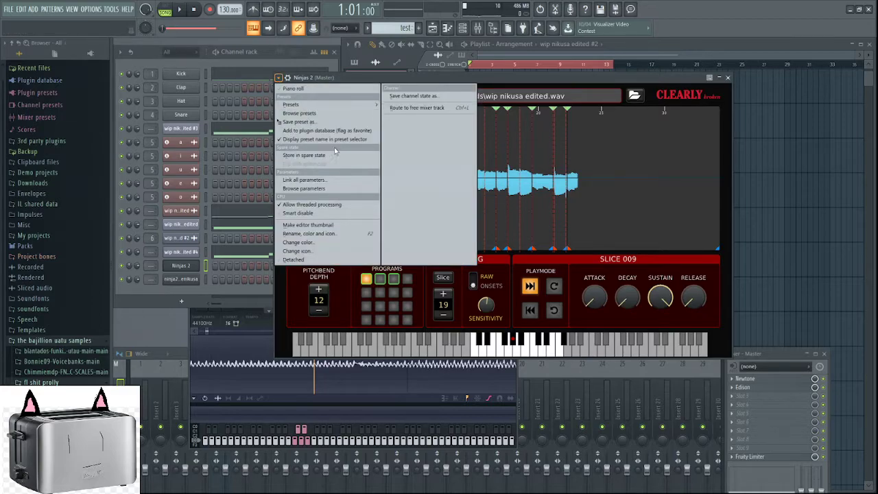
{"action": "left_click", "coordinate": [329, 122]}
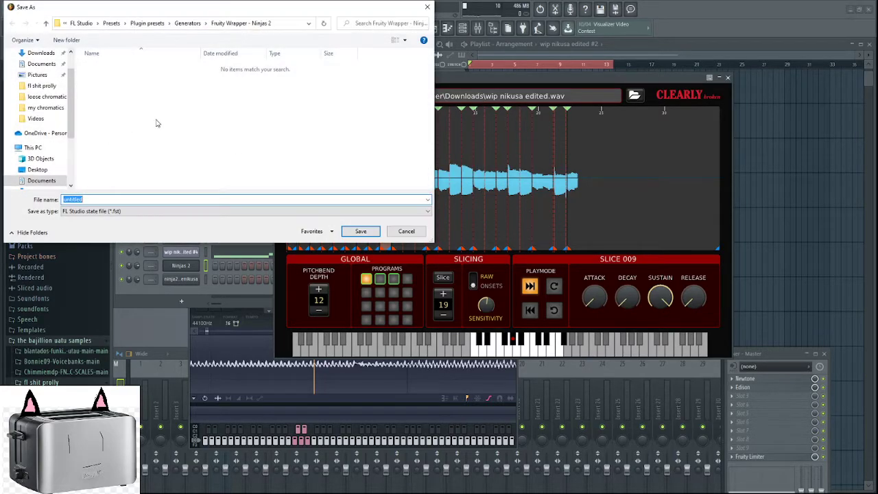
{"action": "left_click", "coordinate": [48, 100]}
{"action": "left_click", "coordinate": [46, 22]}
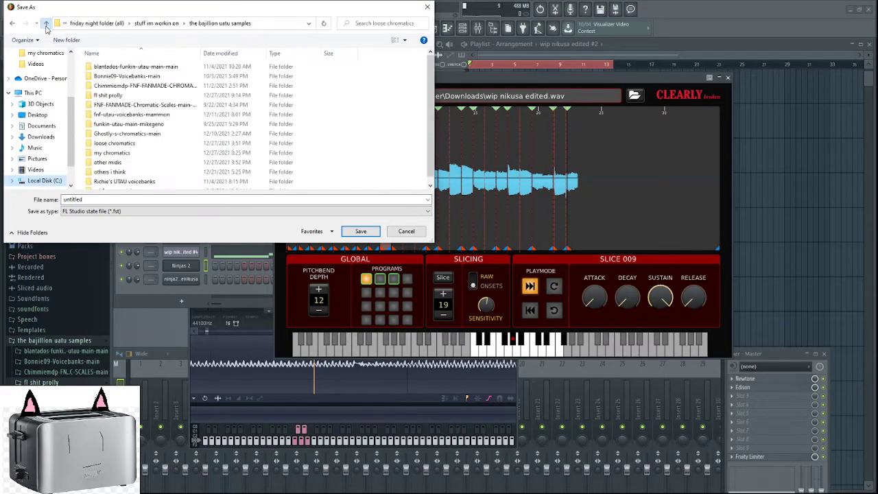
{"action": "left_click", "coordinate": [134, 96]}
{"action": "double_click", "coordinate": [134, 96]}
{"action": "left_click", "coordinate": [135, 77]}
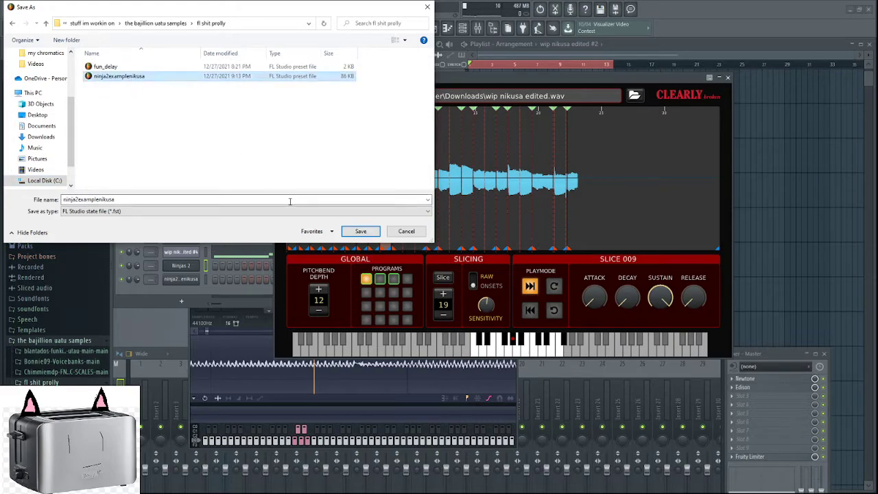
{"action": "left_click", "coordinate": [359, 231]}
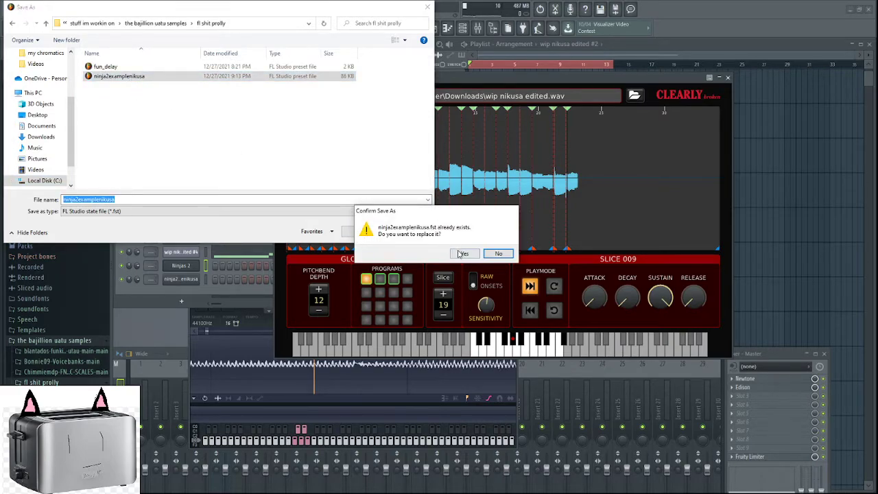
{"action": "left_click", "coordinate": [462, 253]}
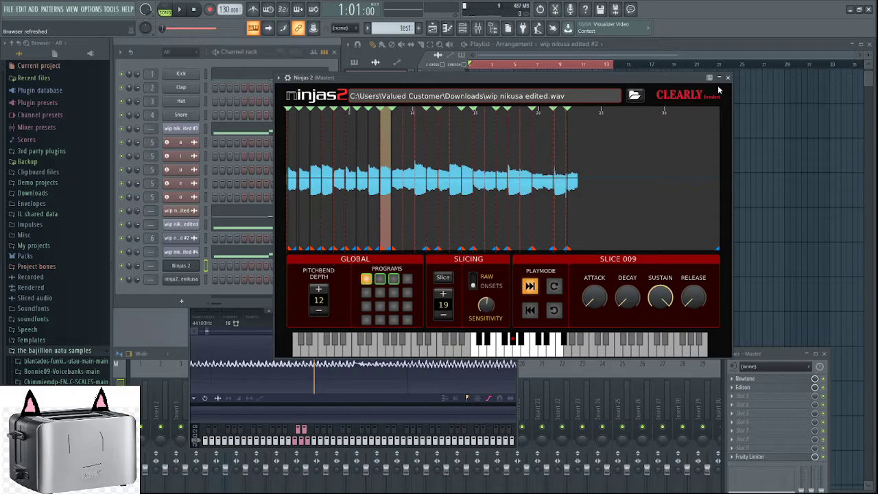
Reload the updated ninja2examplenikusa preset onto the second Ninjas 2 channel
{"action": "left_click", "coordinate": [191, 279]}
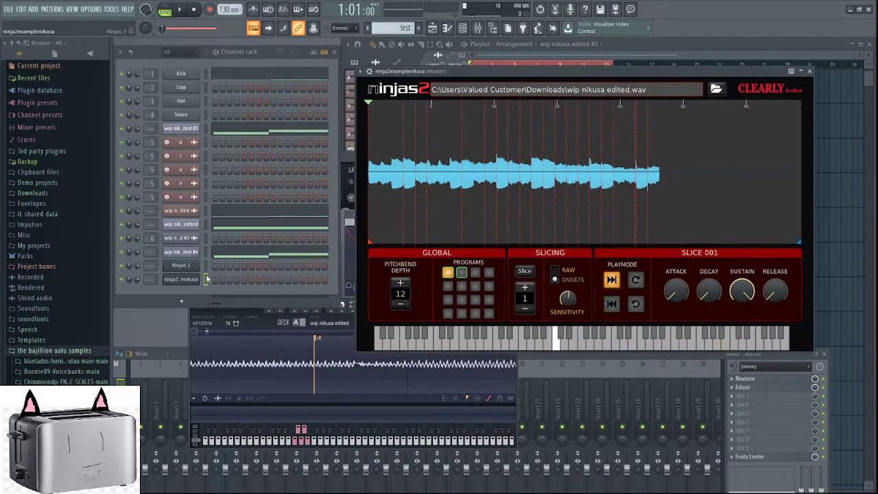
{"action": "left_click", "coordinate": [809, 72]}
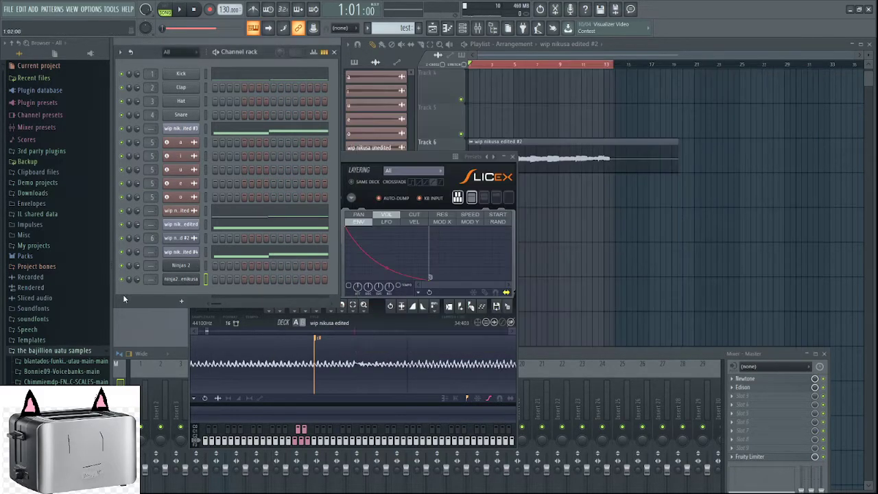
{"action": "right_click", "coordinate": [196, 279]}
{"action": "left_click", "coordinate": [299, 288]}
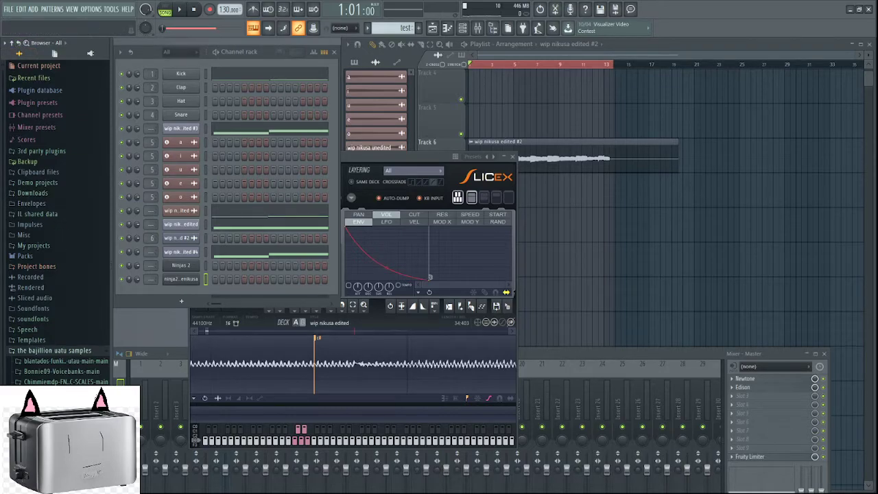
{"action": "left_click_drag", "start_coordinate": [183, 281], "coordinate": [180, 285]}
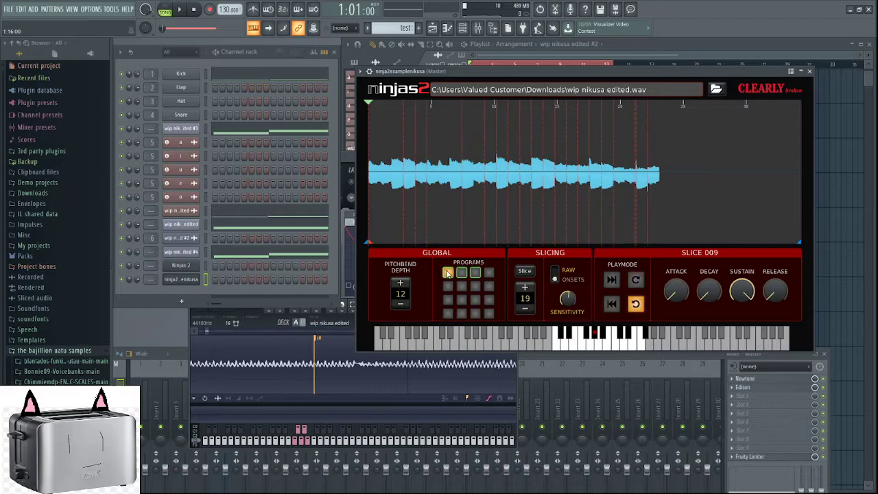
Compare the first and third programs of the reloaded ninja2examplenikusa preset and close its window
{"action": "left_click", "coordinate": [474, 273]}
{"action": "left_click", "coordinate": [448, 273]}
{"action": "left_click", "coordinate": [474, 272]}
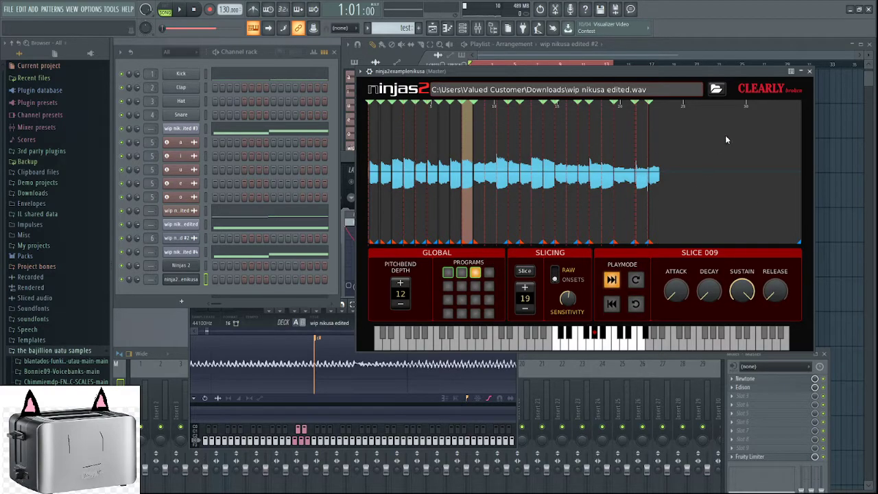
{"action": "left_click", "coordinate": [809, 71]}
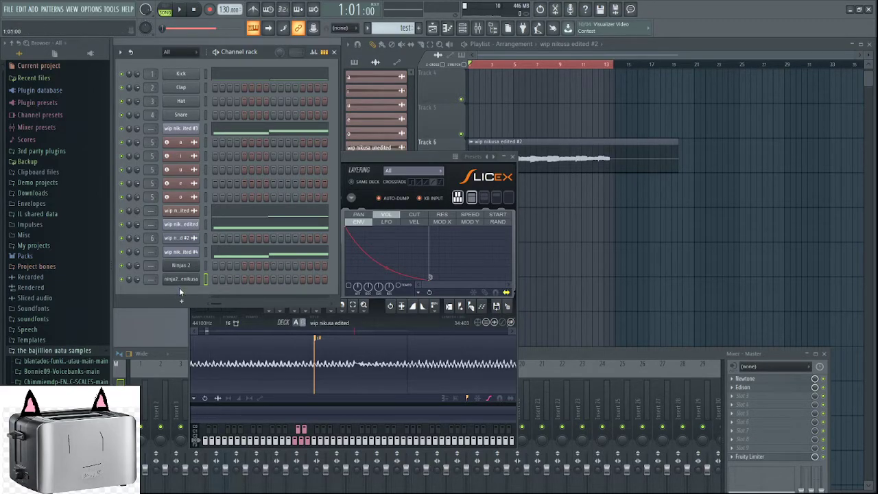
Delete the ninja2examplenikusa channel from the channel rack, keeping the original Ninjas 2 channel
{"action": "left_click", "coordinate": [181, 251]}
{"action": "left_click", "coordinate": [180, 251]}
{"action": "left_click", "coordinate": [178, 267]}
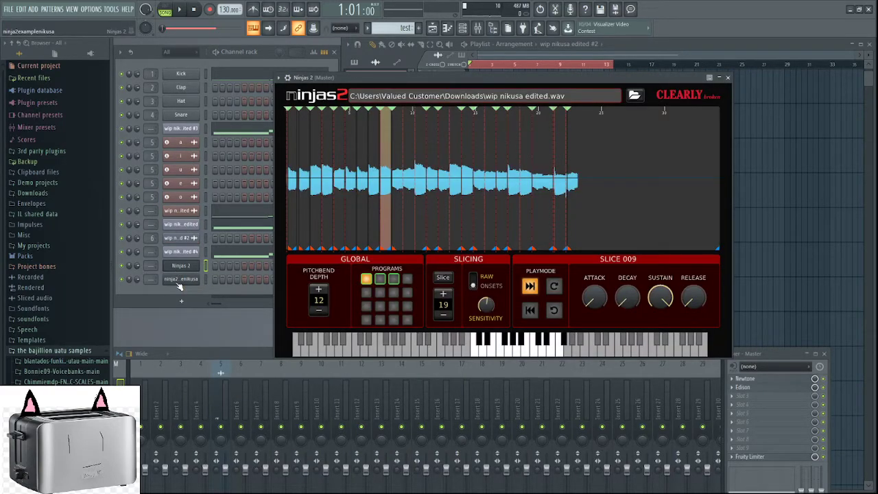
{"action": "left_click", "coordinate": [180, 281]}
{"action": "right_click", "coordinate": [198, 280]}
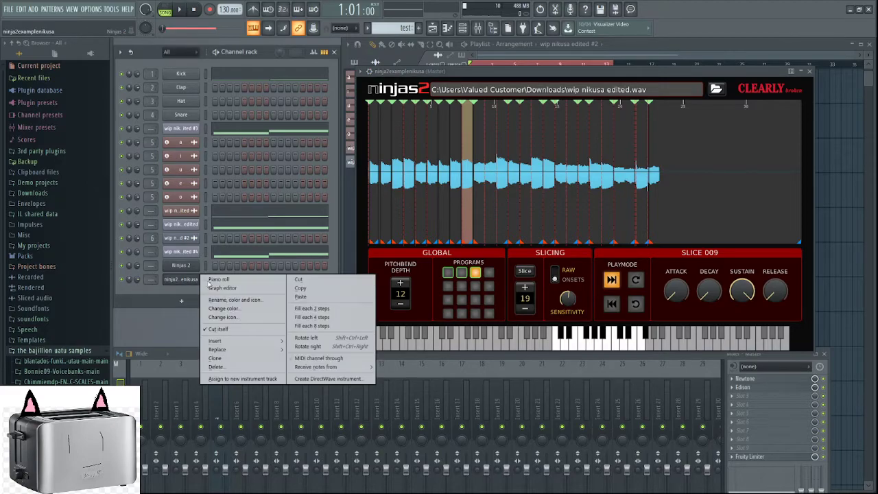
{"action": "left_click", "coordinate": [303, 280]}
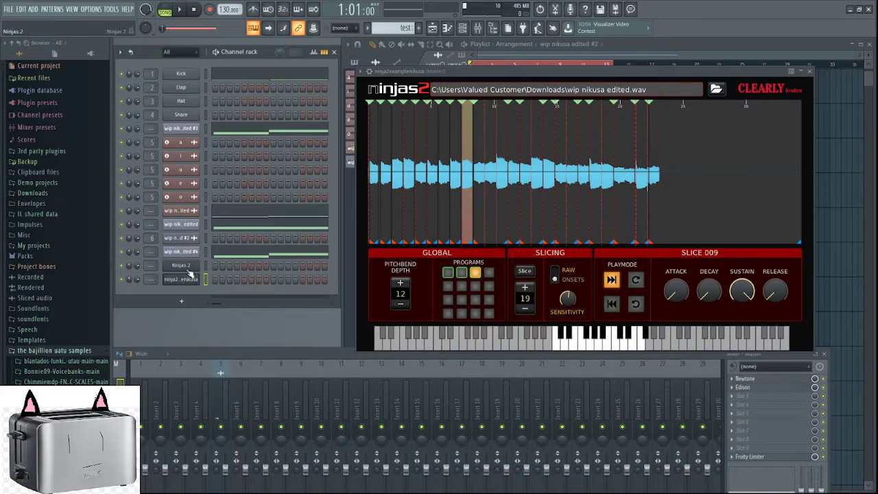
{"action": "right_click", "coordinate": [195, 279]}
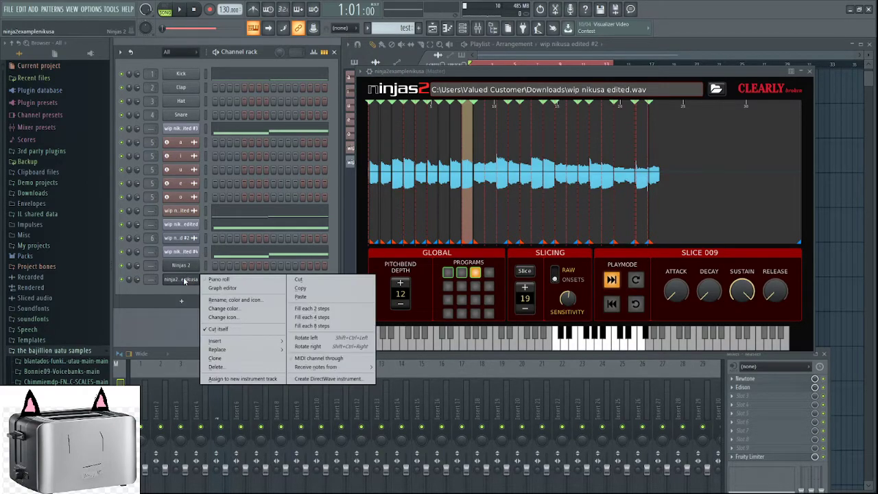
{"action": "left_click", "coordinate": [241, 367]}
{"action": "left_click", "coordinate": [483, 280]}
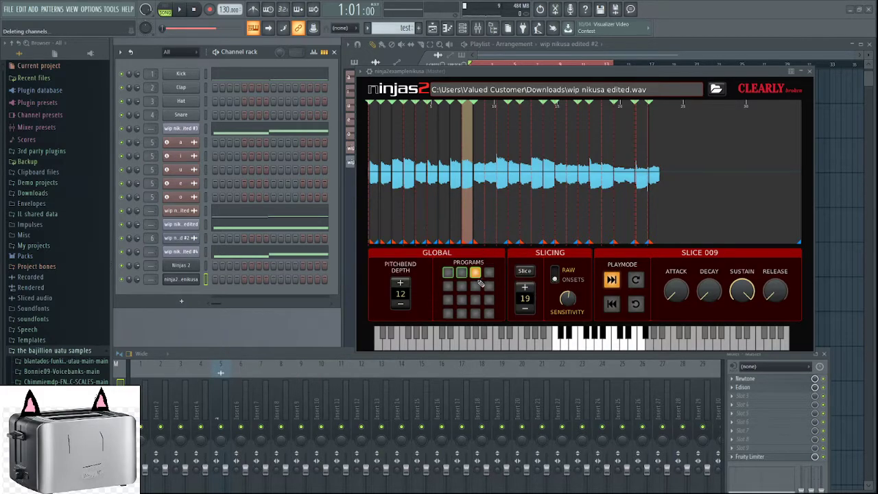
Reopen the original Ninjas 2 instrument and switch to Streamlabs Desktop
{"action": "left_click", "coordinate": [181, 267]}
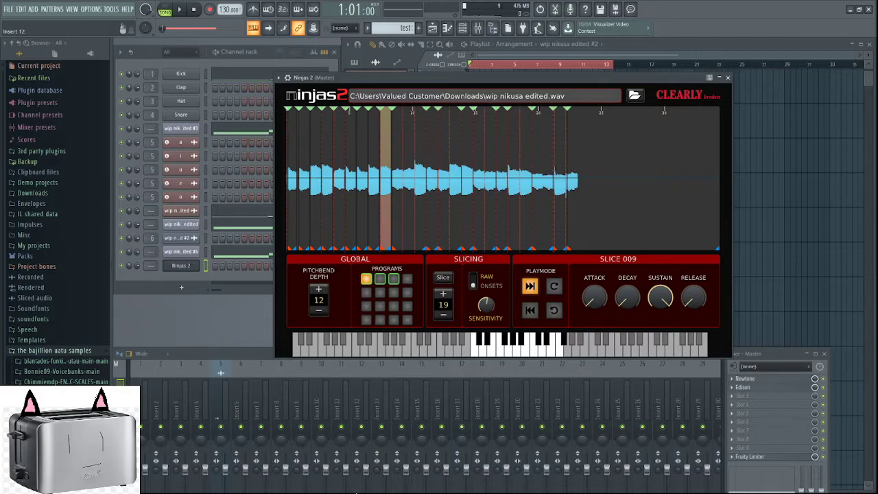
{"action": "key", "text": "super"}
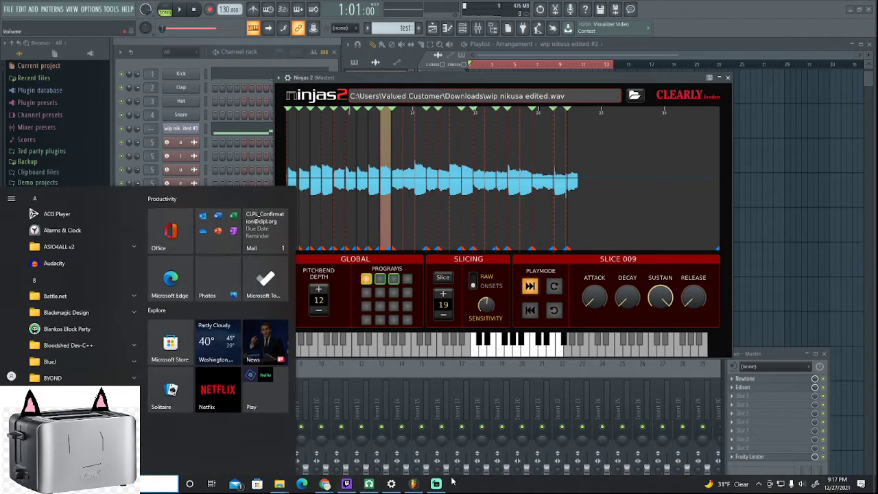
{"action": "left_click", "coordinate": [436, 487]}
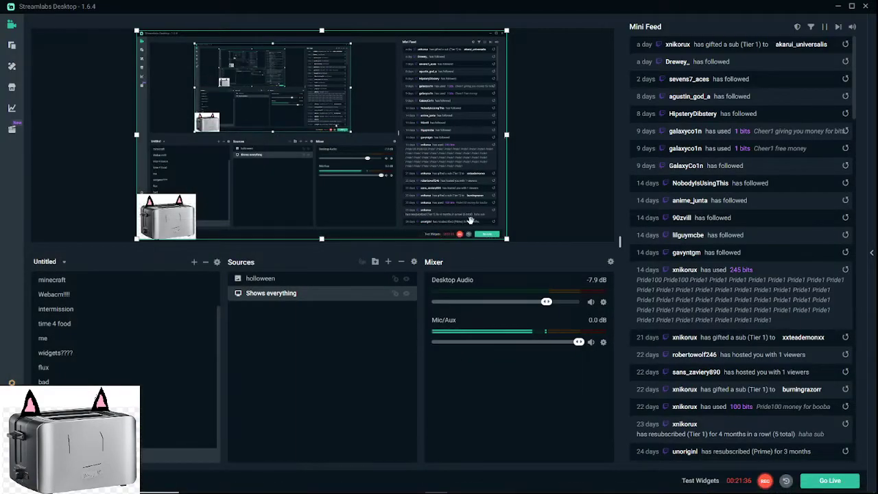